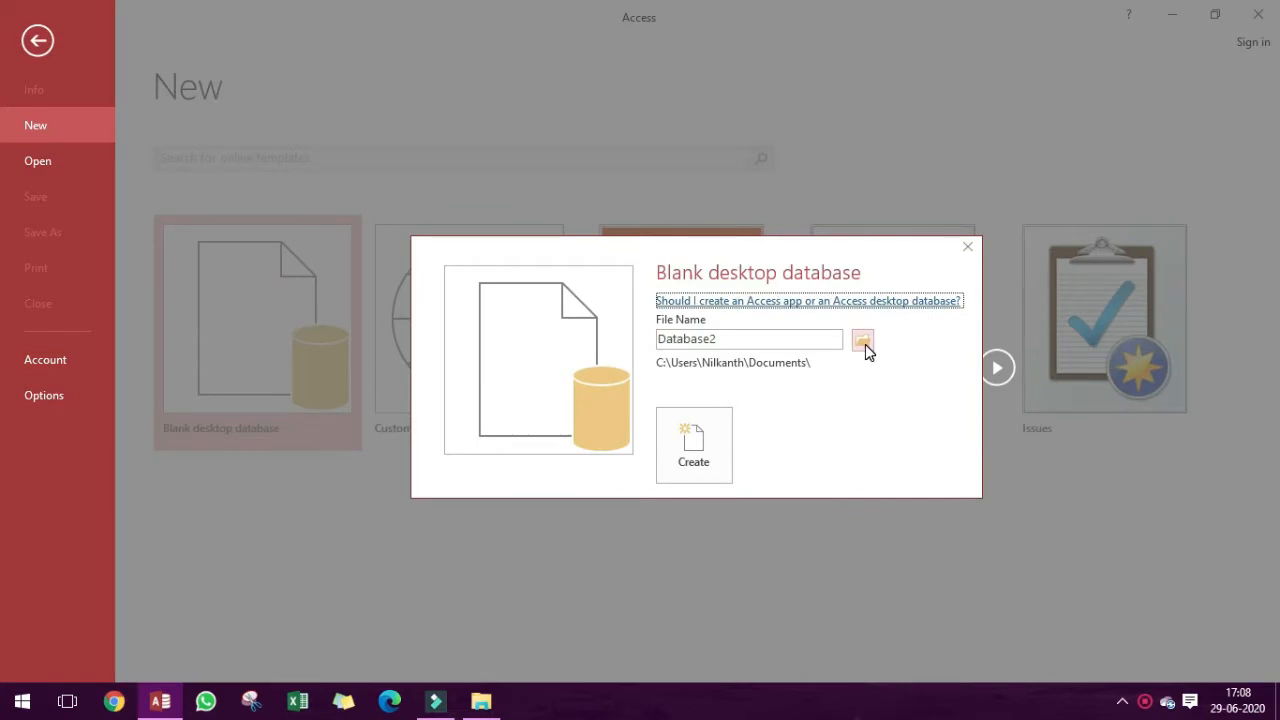
Choose the Learning for Yutube folder on the Desktop as the new blank database's save location.
click(862, 341)
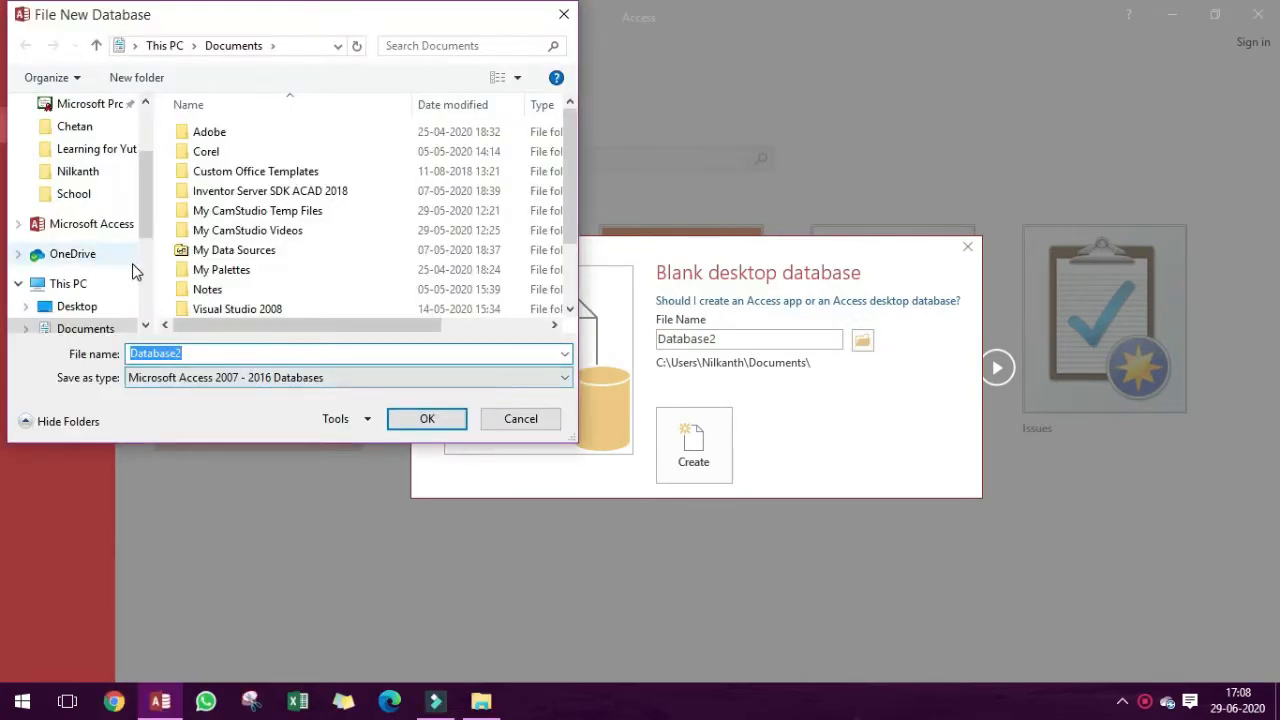
scroll(100, 255, down, 3)
click(90, 239)
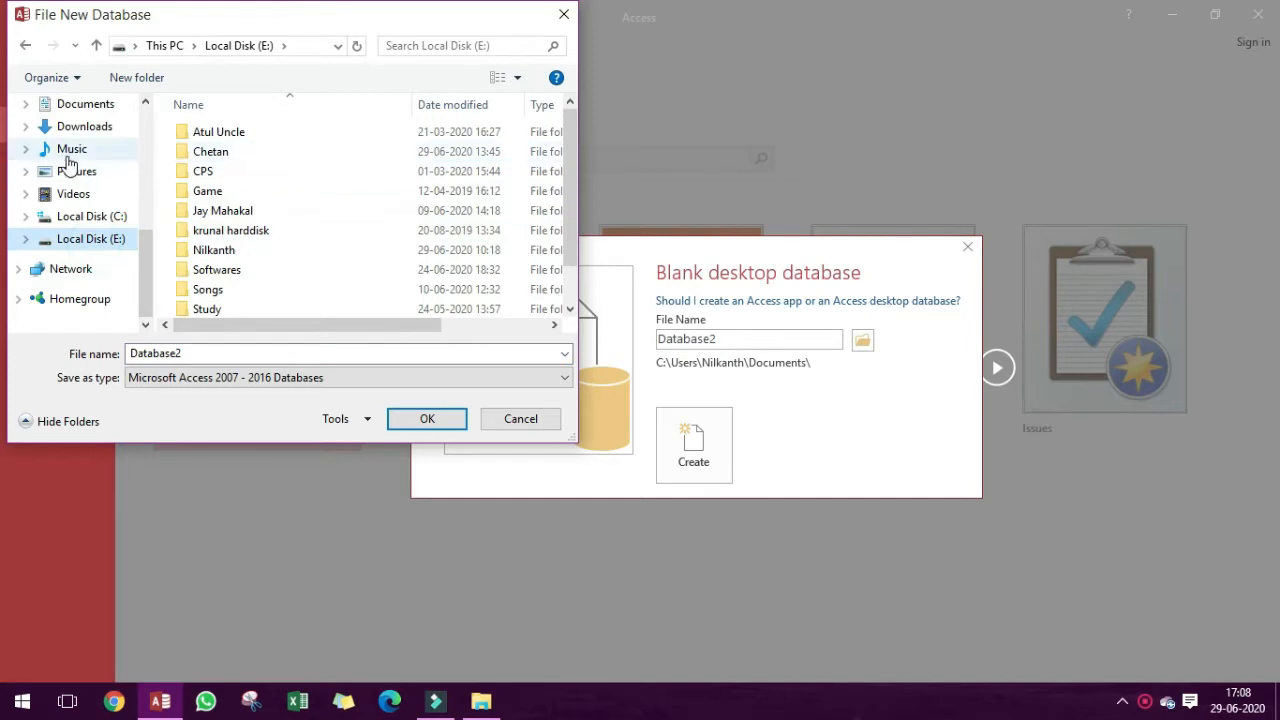
scroll(137, 126, up, 3)
scroll(117, 150, up, 3)
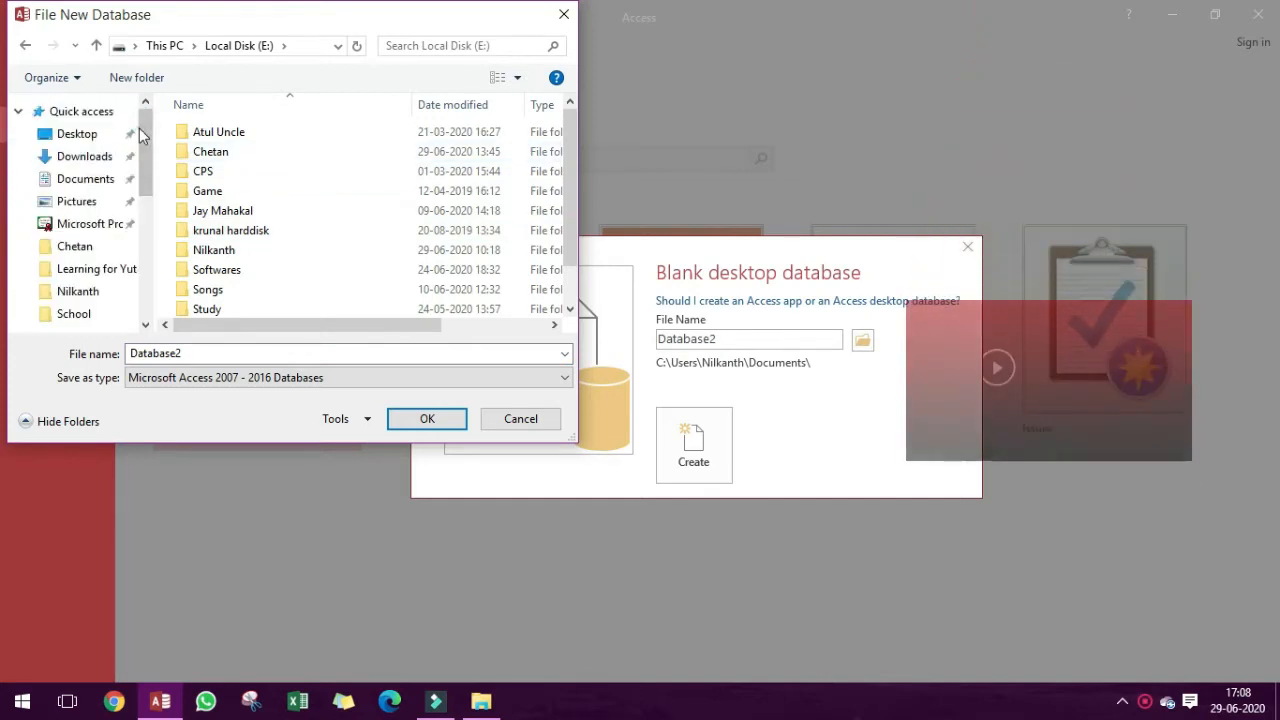
click(77, 133)
scroll(429, 266, down, 3)
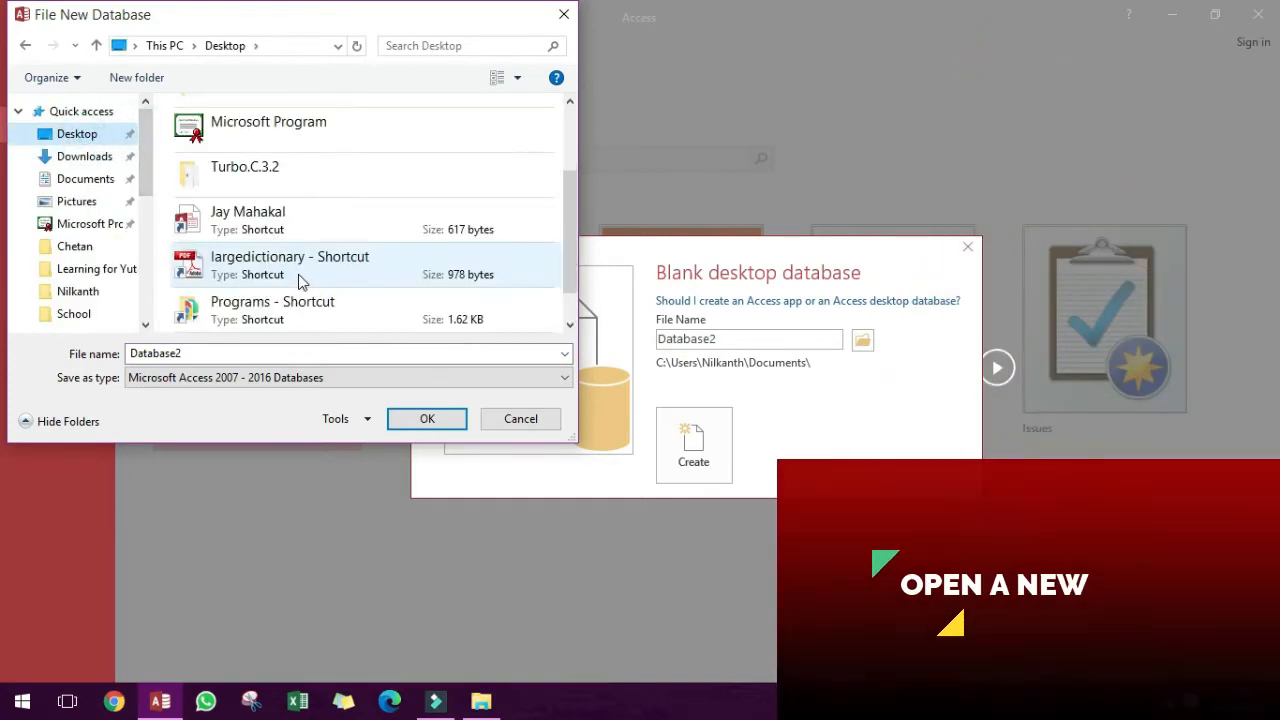
scroll(303, 276, down, 1)
scroll(316, 300, up, 2)
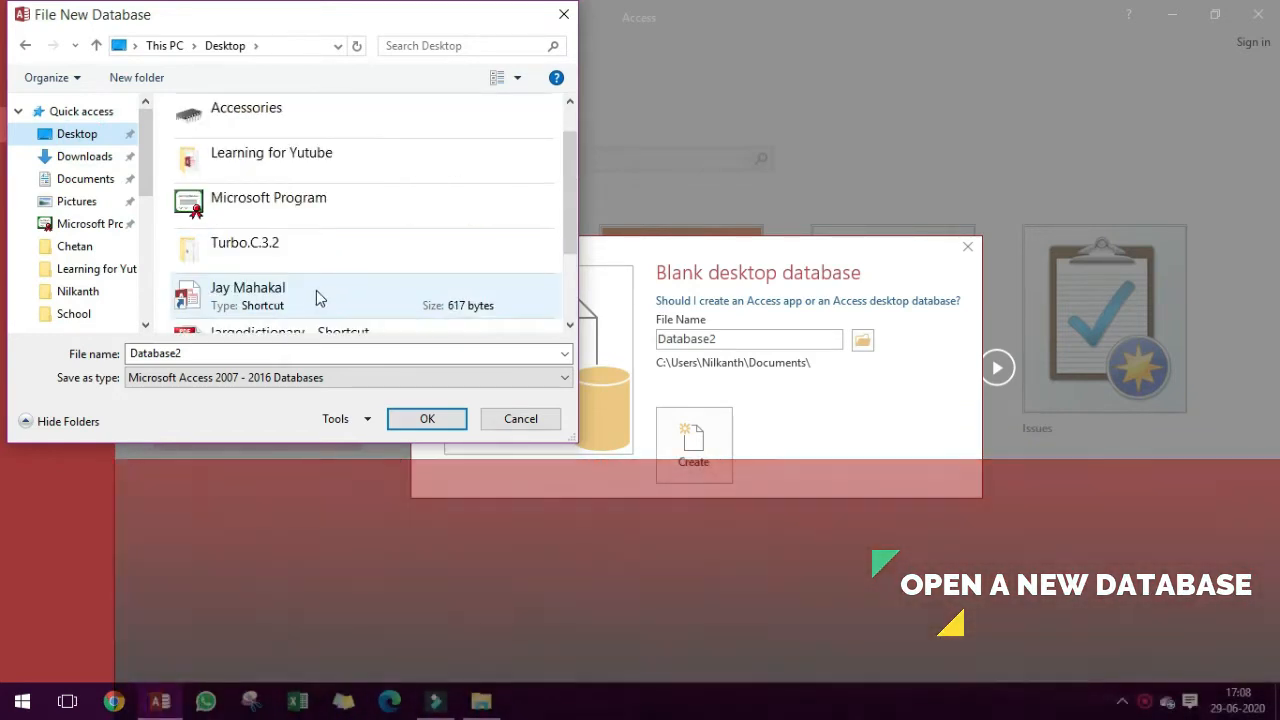
scroll(318, 298, down, 2)
scroll(306, 260, up, 3)
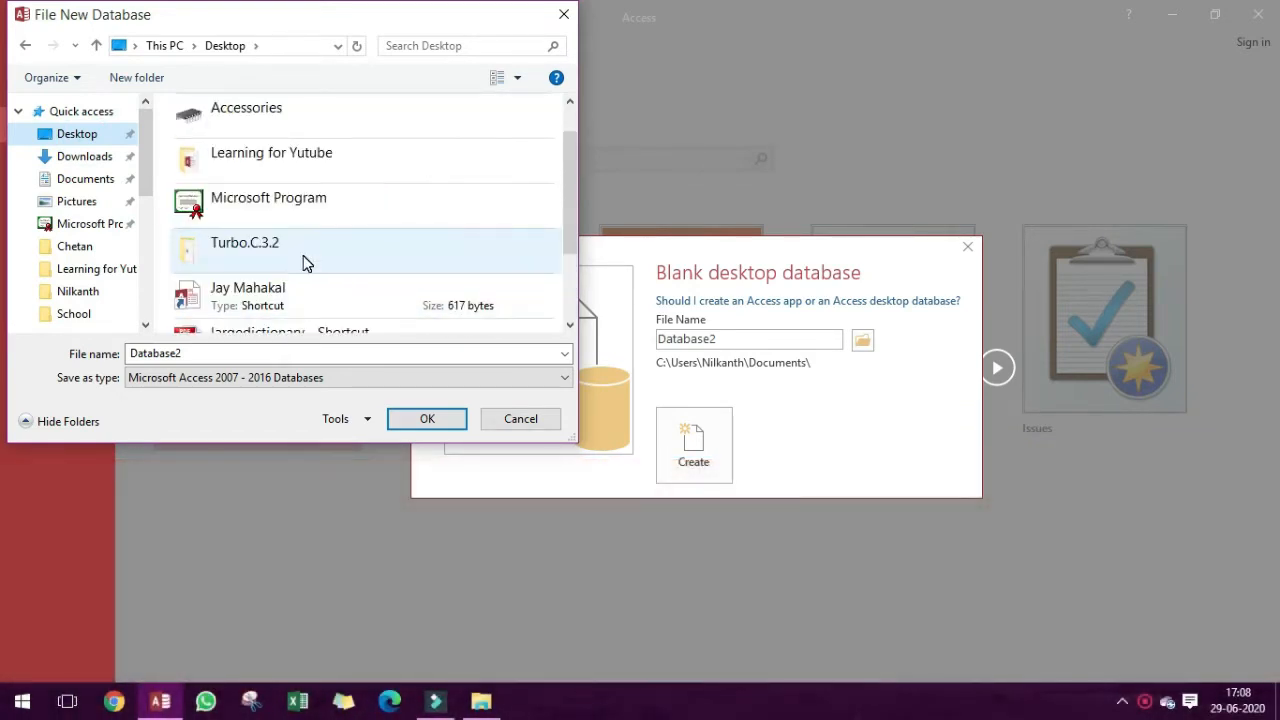
scroll(309, 251, up, 1)
click(316, 207)
double_click(316, 207)
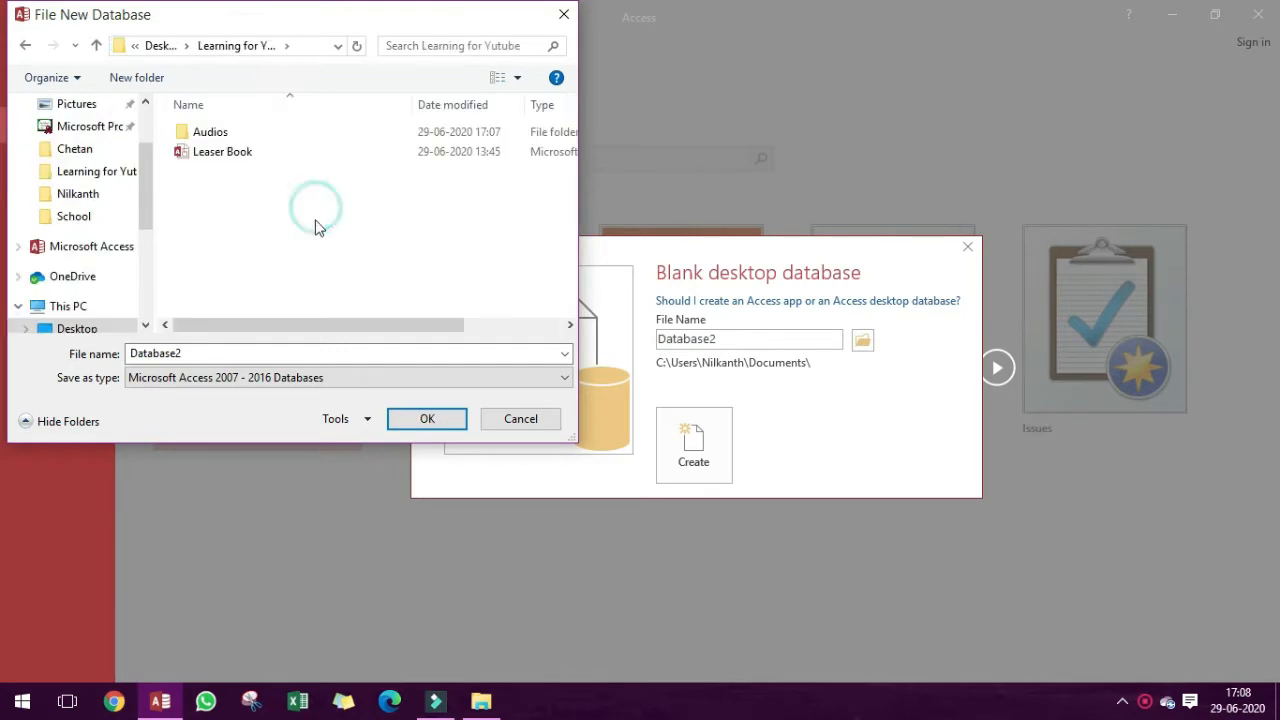
Name the database file User Form and create the blank desktop database.
double_click(226, 353)
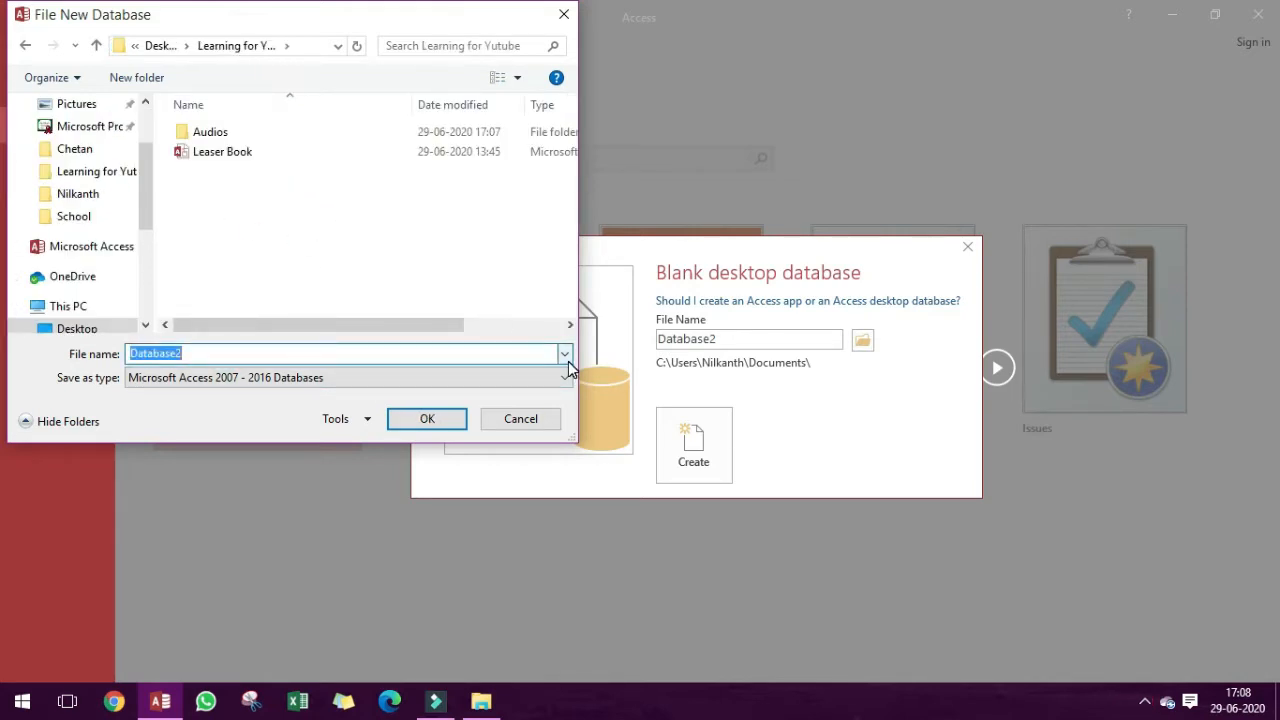
text(Us)
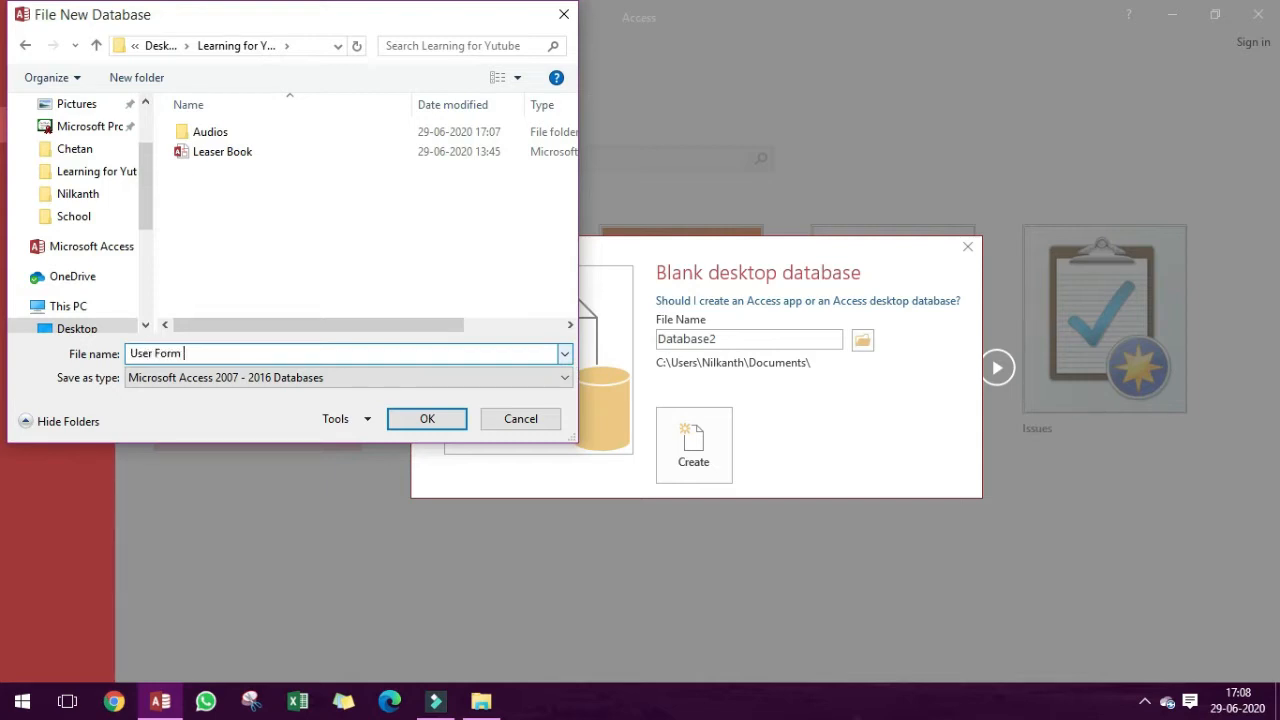
text(er Form)
key(Return)
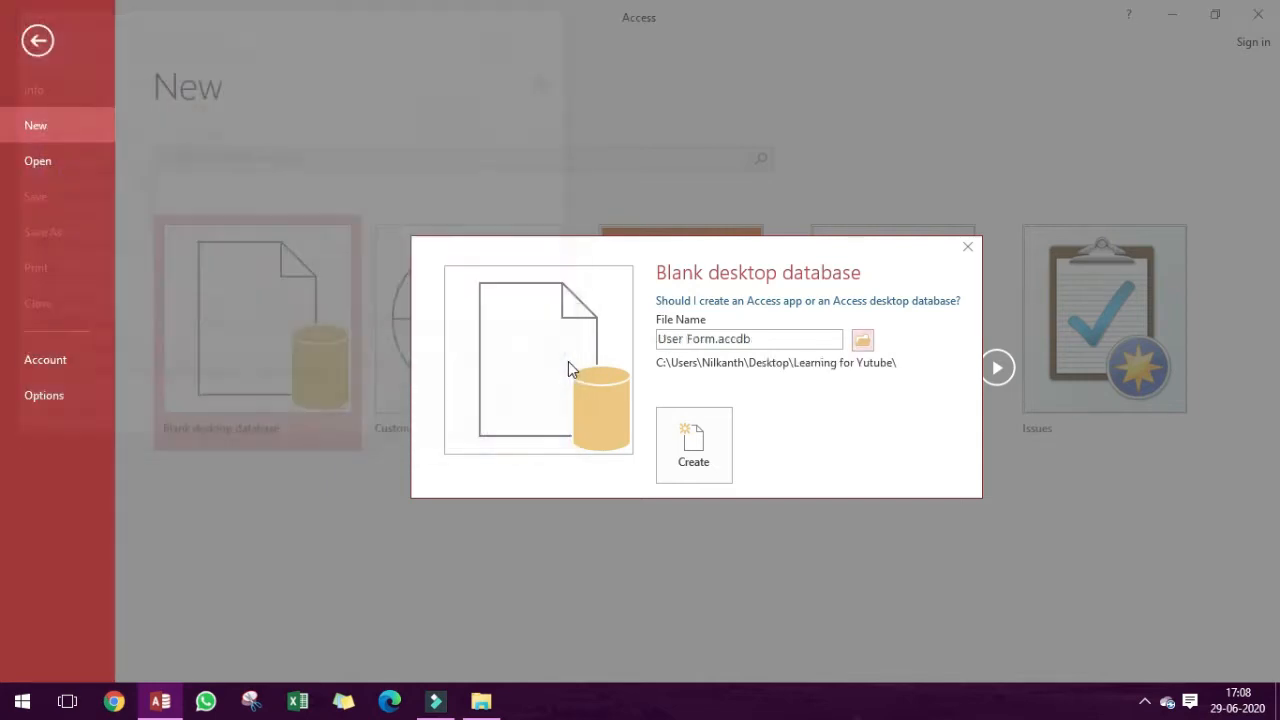
click(680, 460)
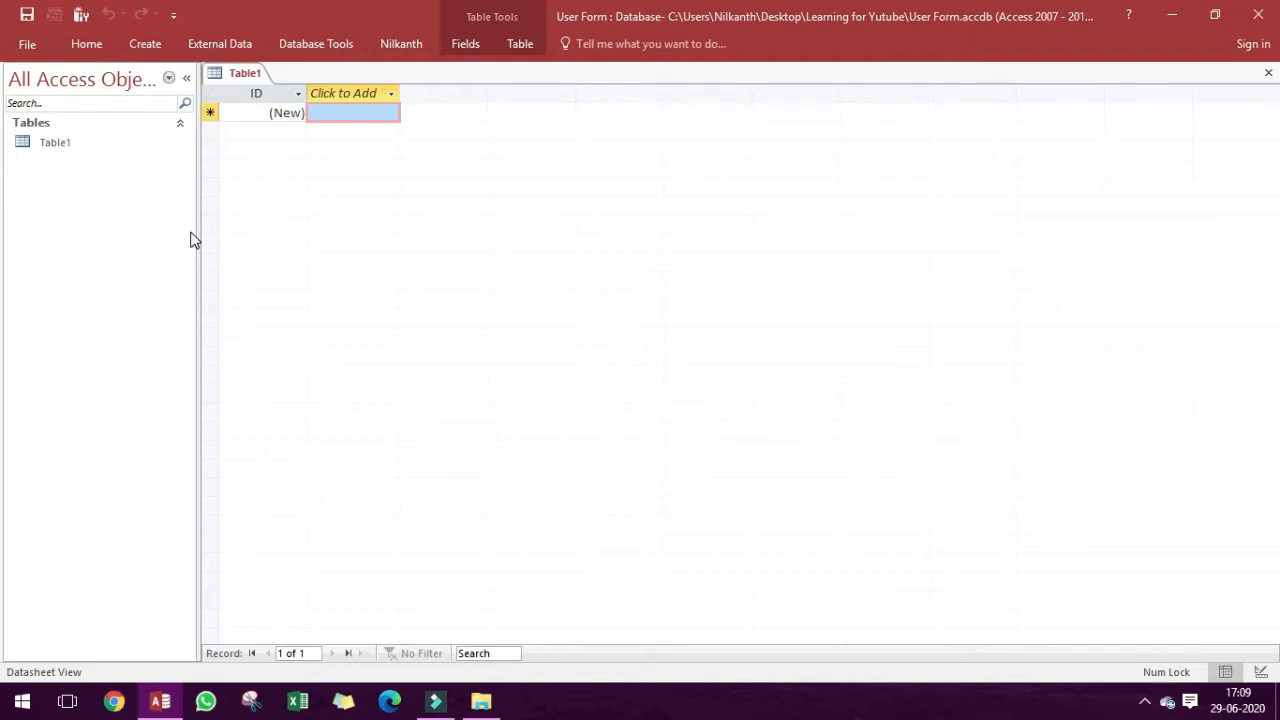
click(1147, 701)
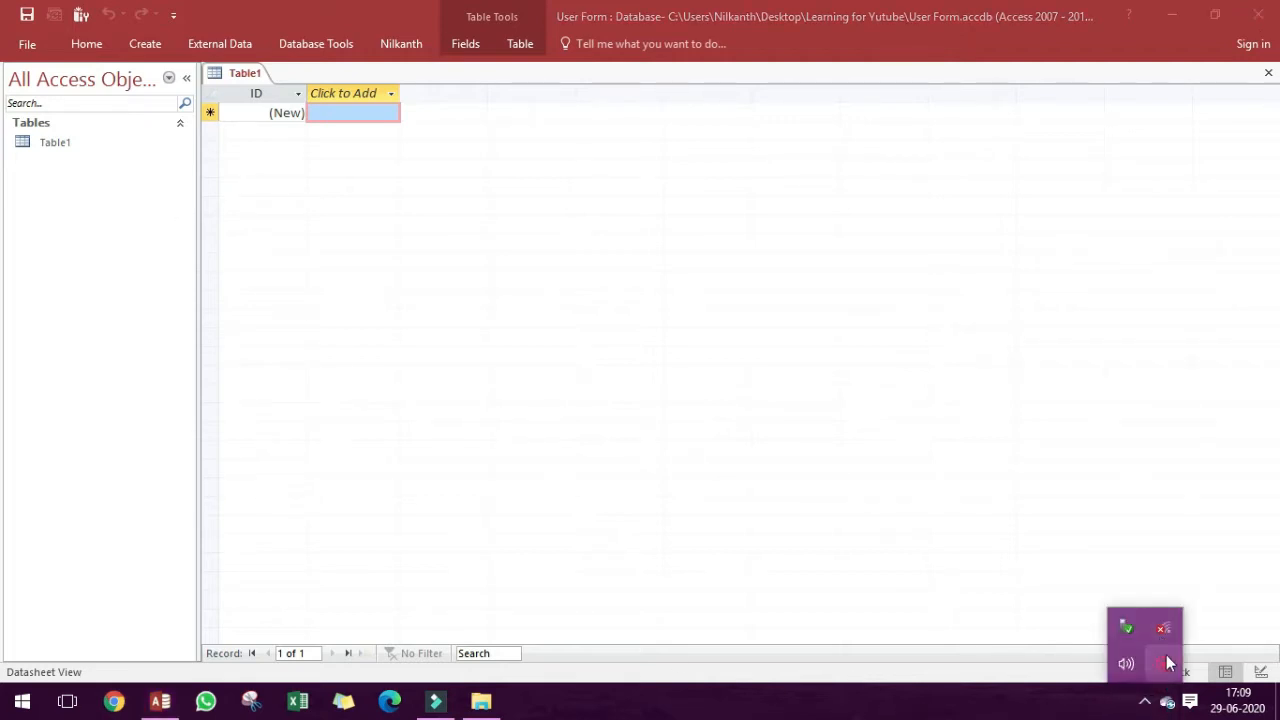
click(1164, 660)
click(1020, 663)
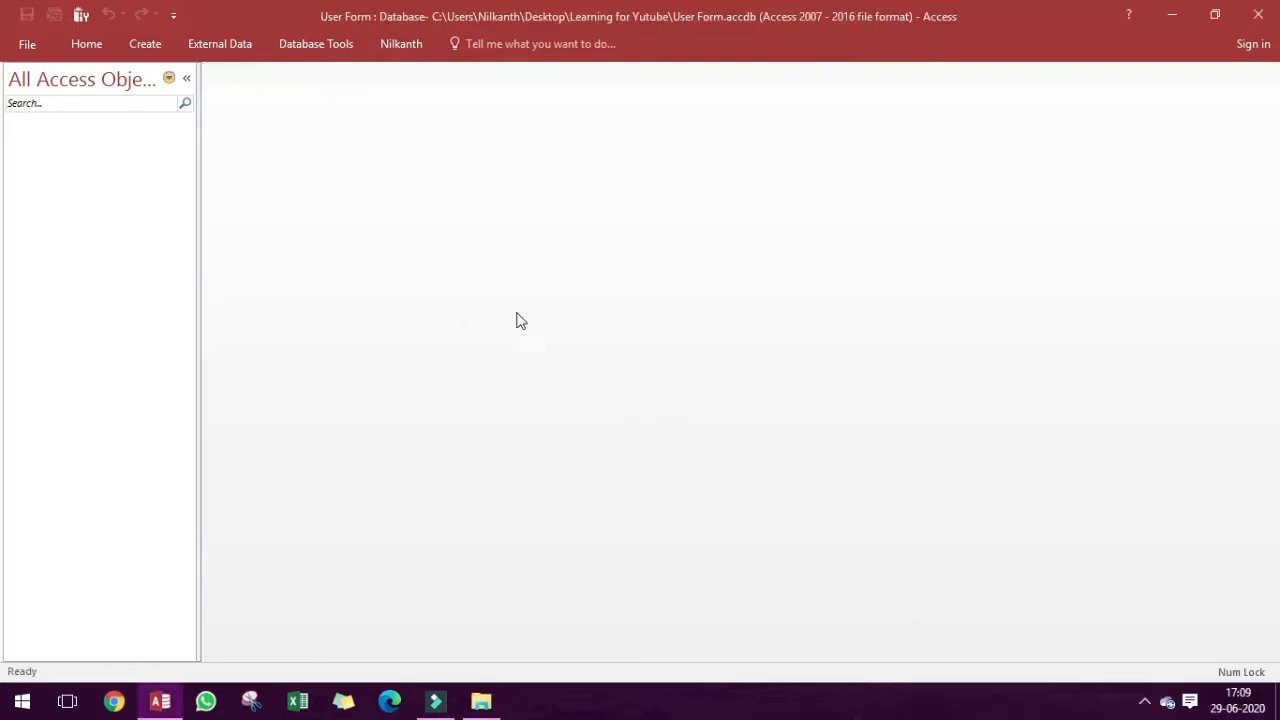
Create a new table and save it as Student Data to define its fields in Design View.
click(145, 44)
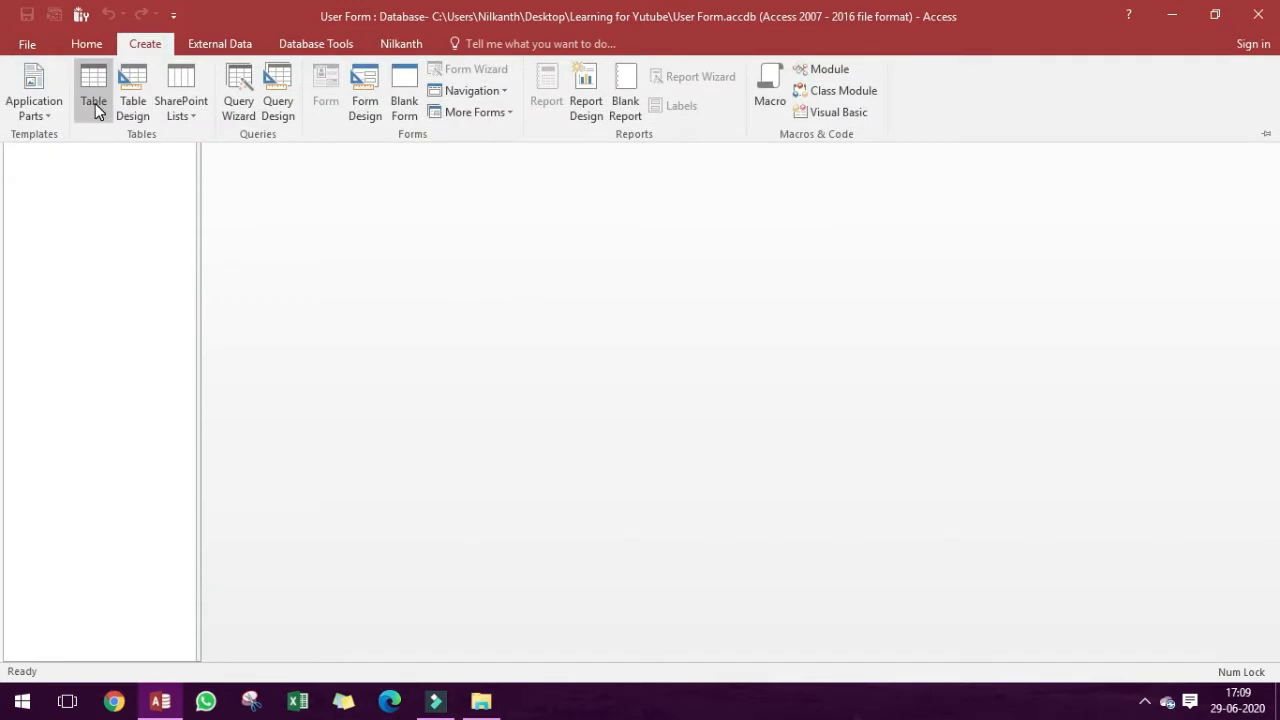
click(95, 103)
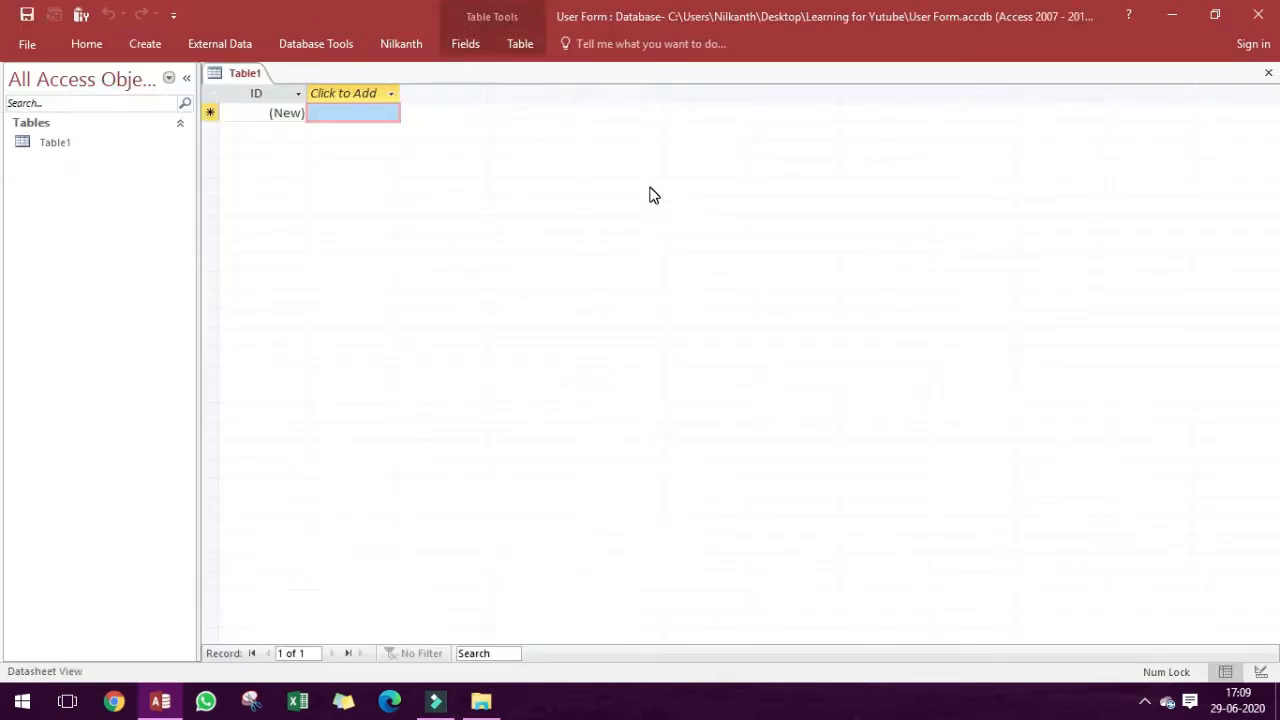
key(ctrl+s)
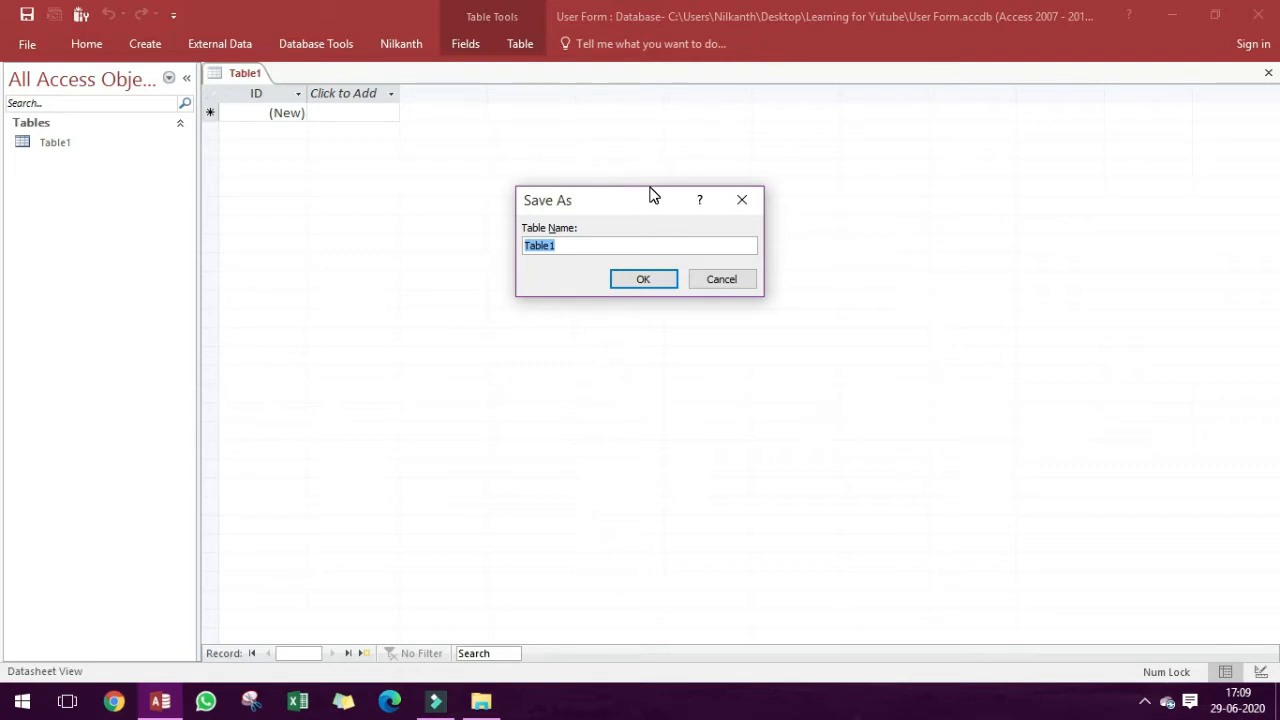
text(Student Data)
key(Tab)
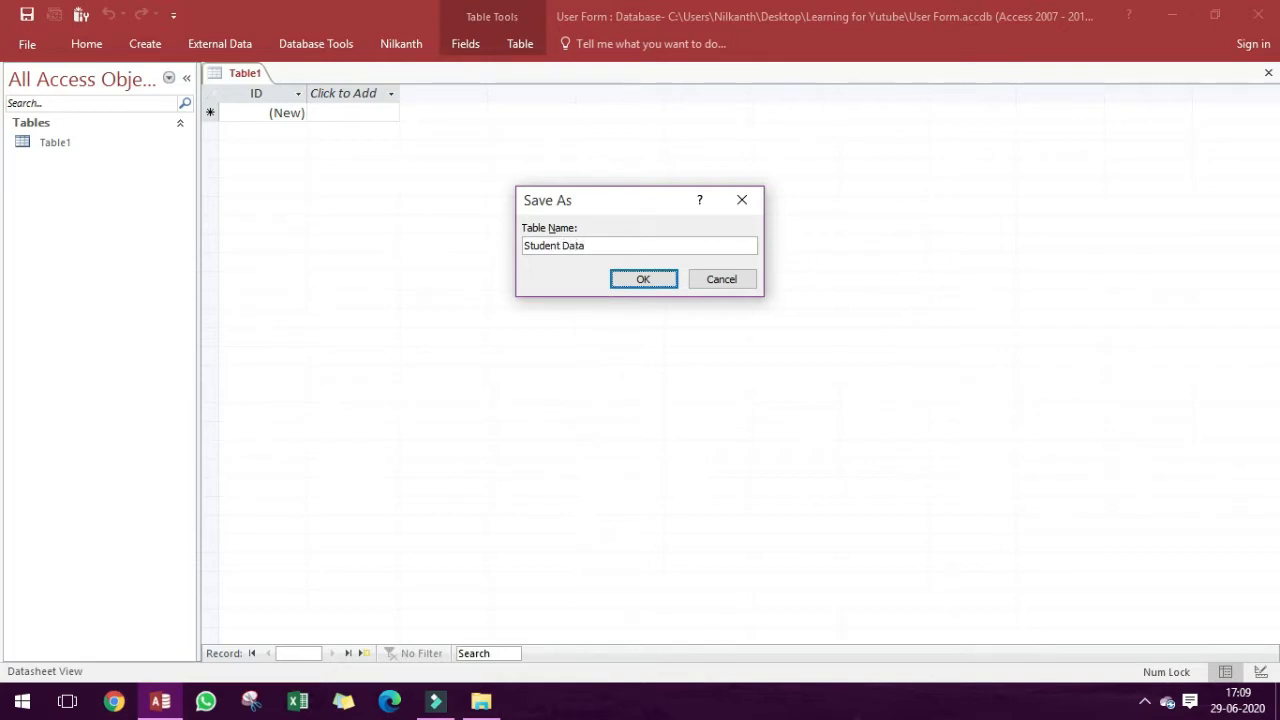
key(Return)
key(Down)
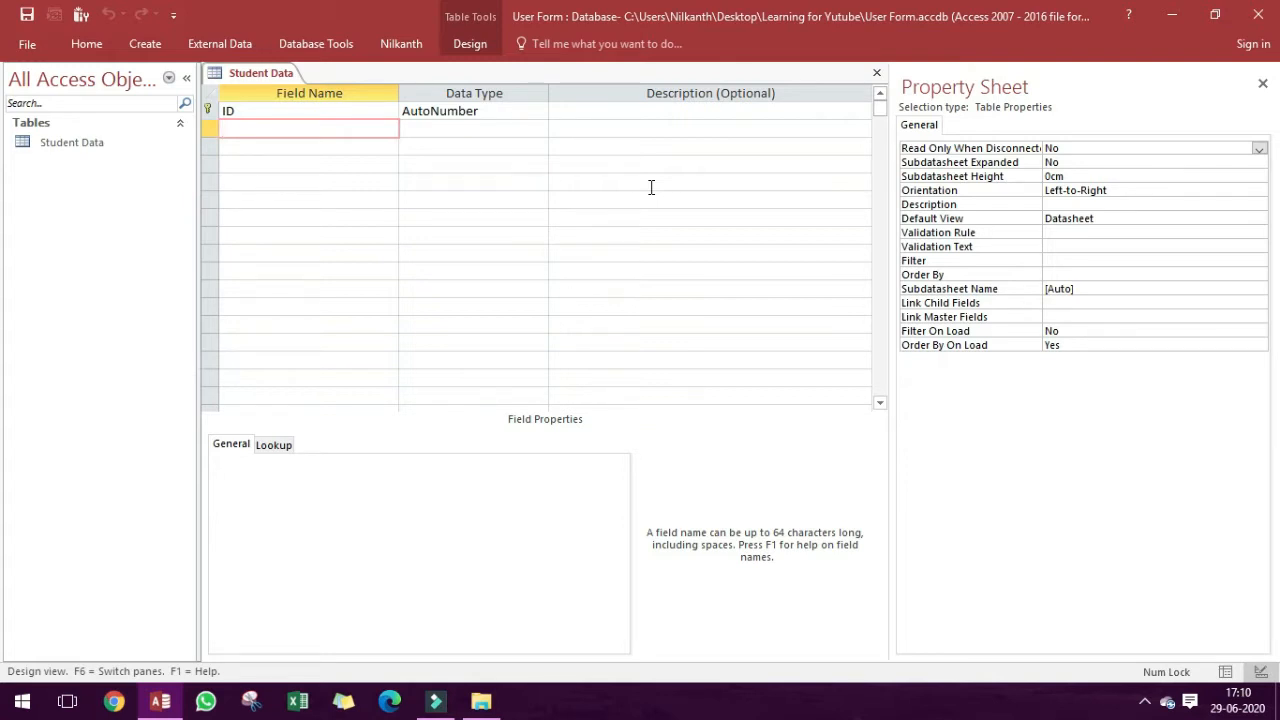
text(Name)
key(Tab)
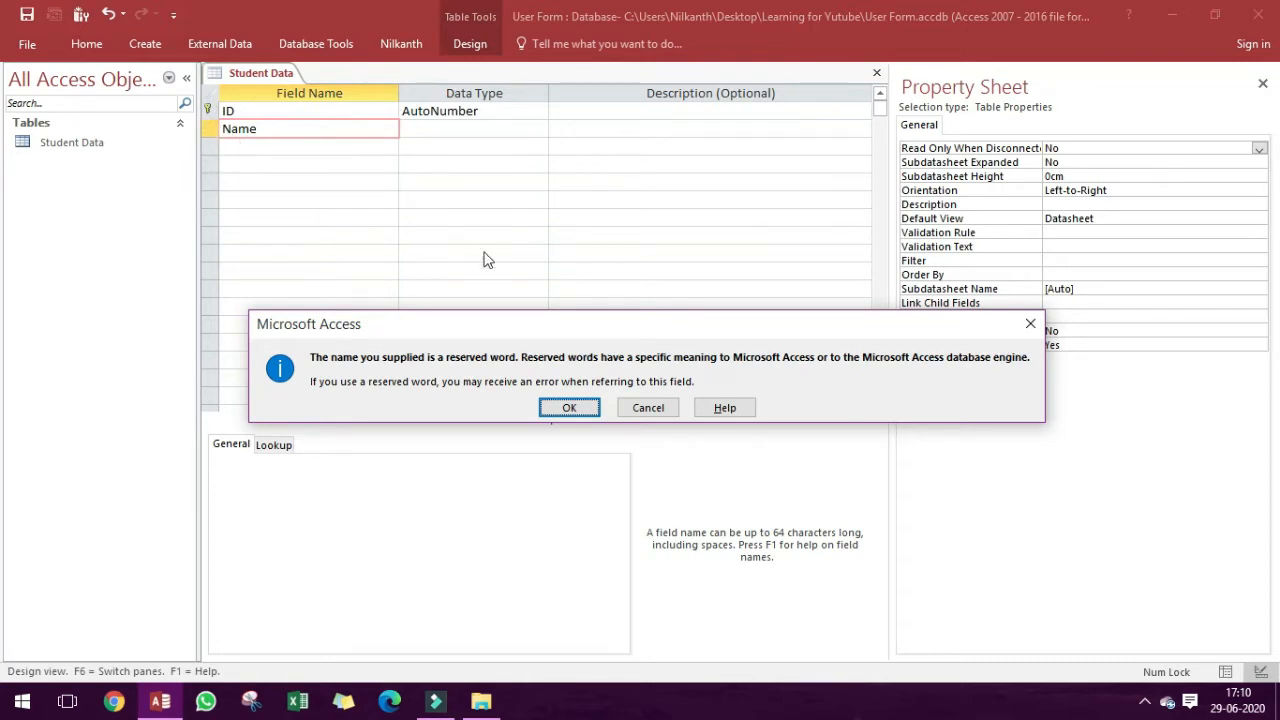
click(567, 411)
Add two Short Text fields below ID, named Students Name and Father Name.
click(339, 134)
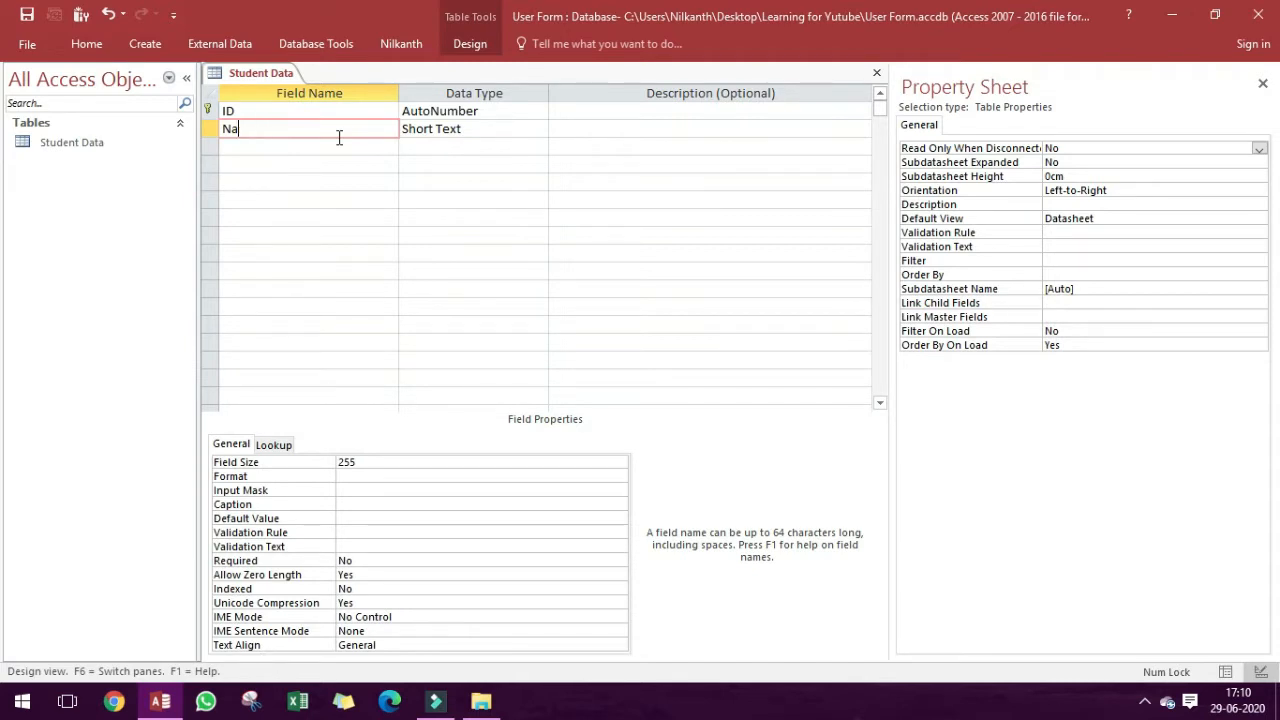
text(Students Name)
key(Down)
text(Fath)
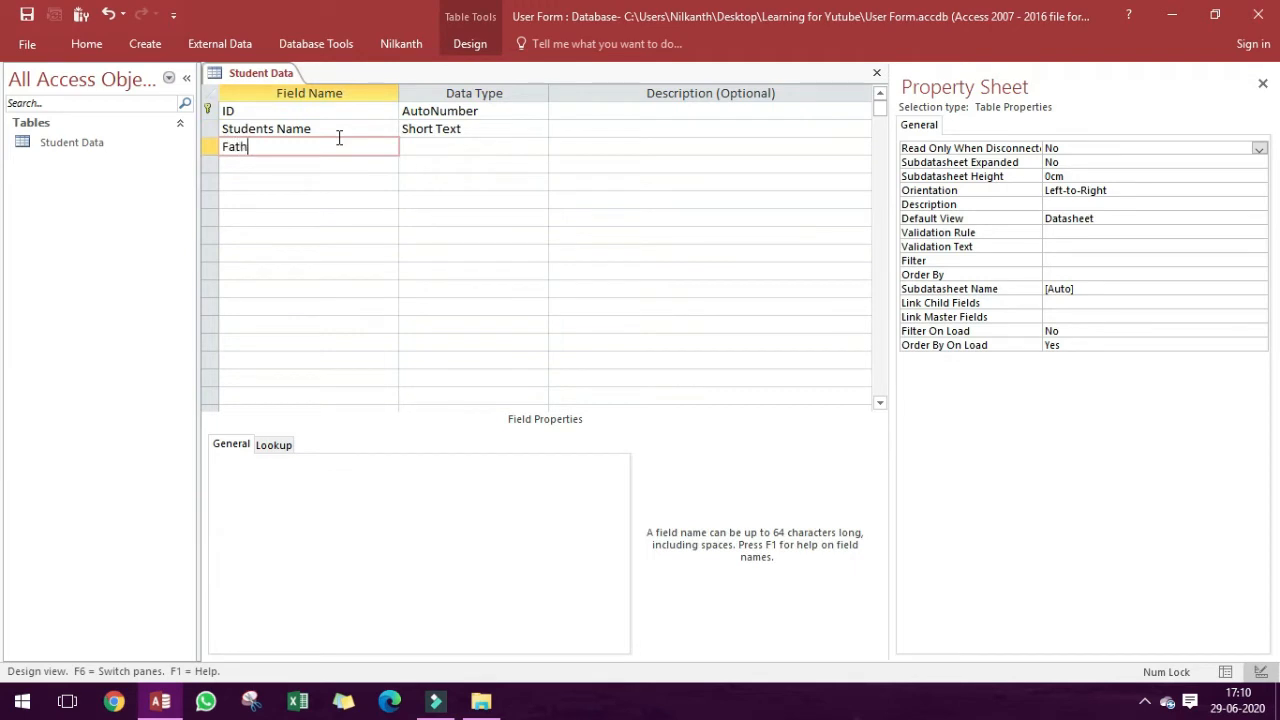
text(er Name)
key(Tab)
key(Tab)
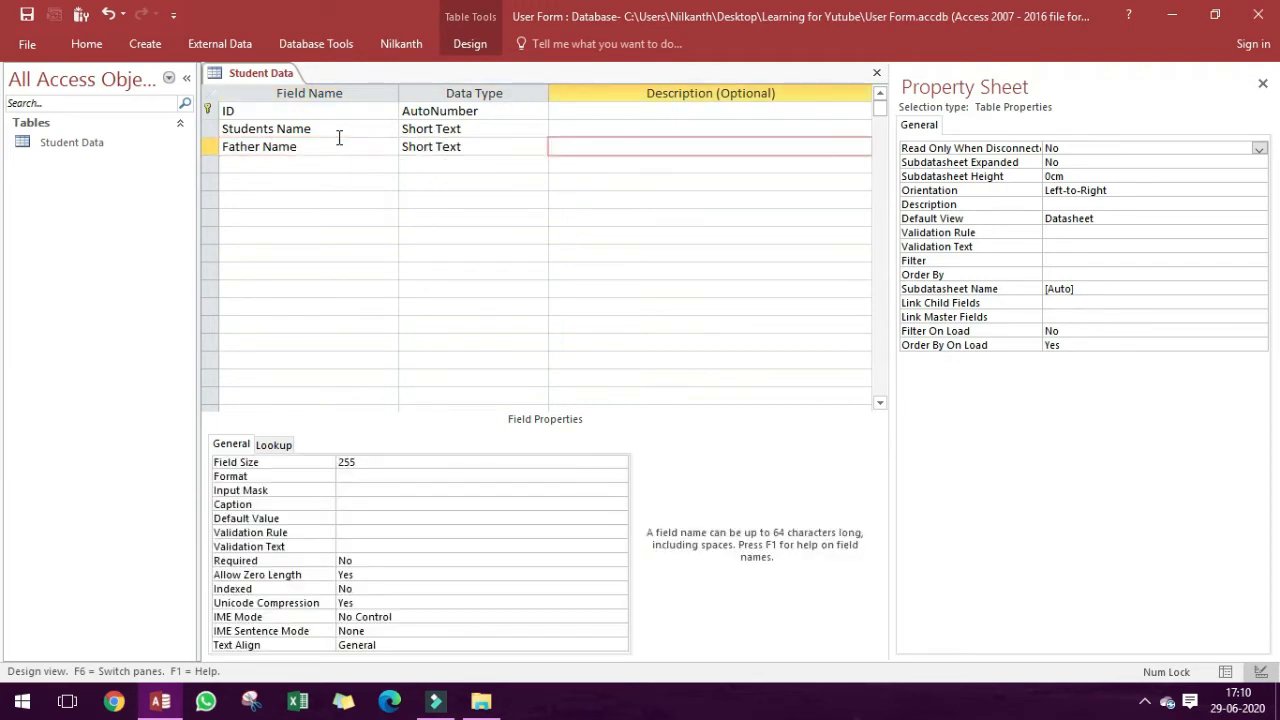
key(Tab)
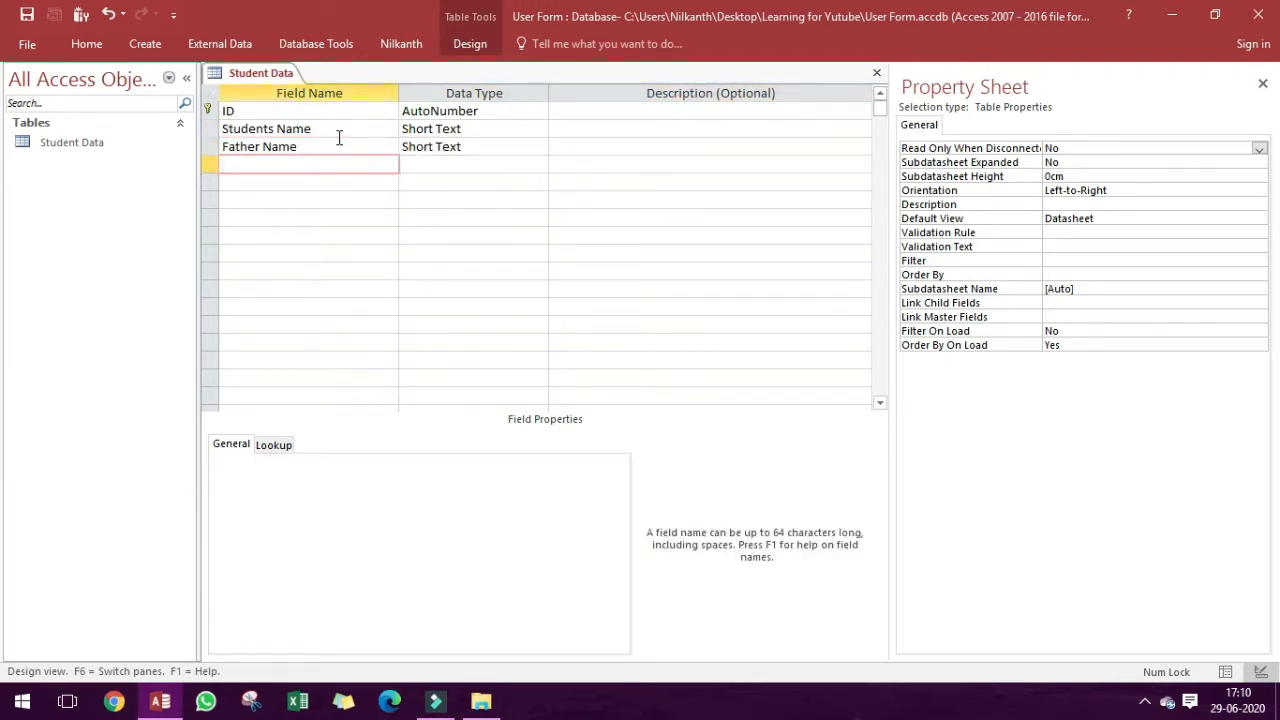
Add a Short Text field named Mother Name below Father Name.
text(Mother Name)
key(Tab)
key(Tab)
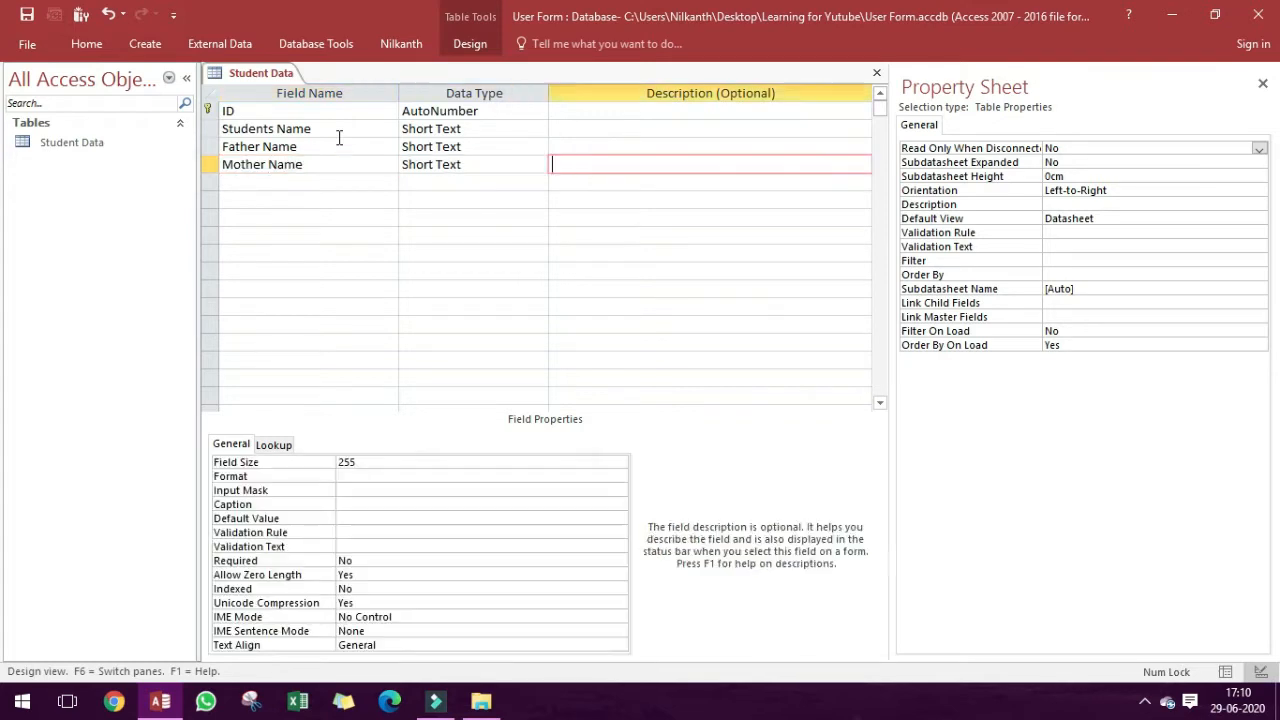
key(Tab)
Add a field named Date of birth with the Date/Time data type.
text(Da)
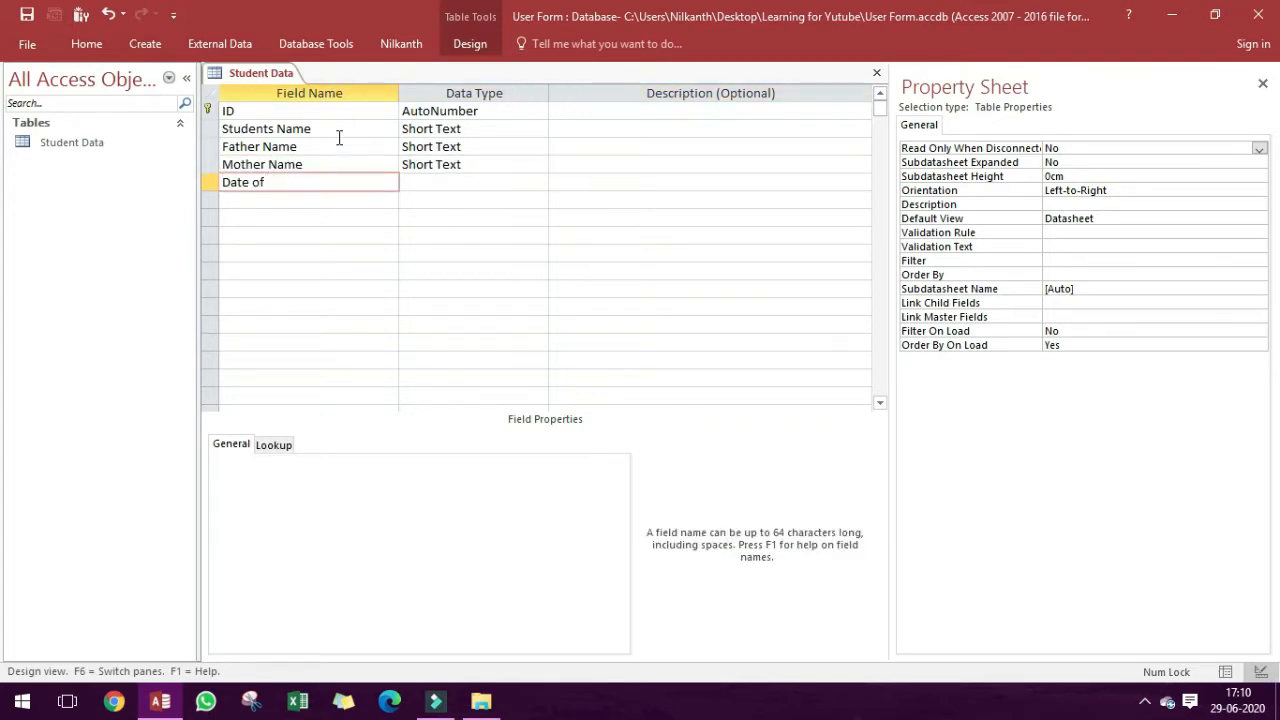
text(te of birth)
key(Tab)
text(d)
key(Tab)
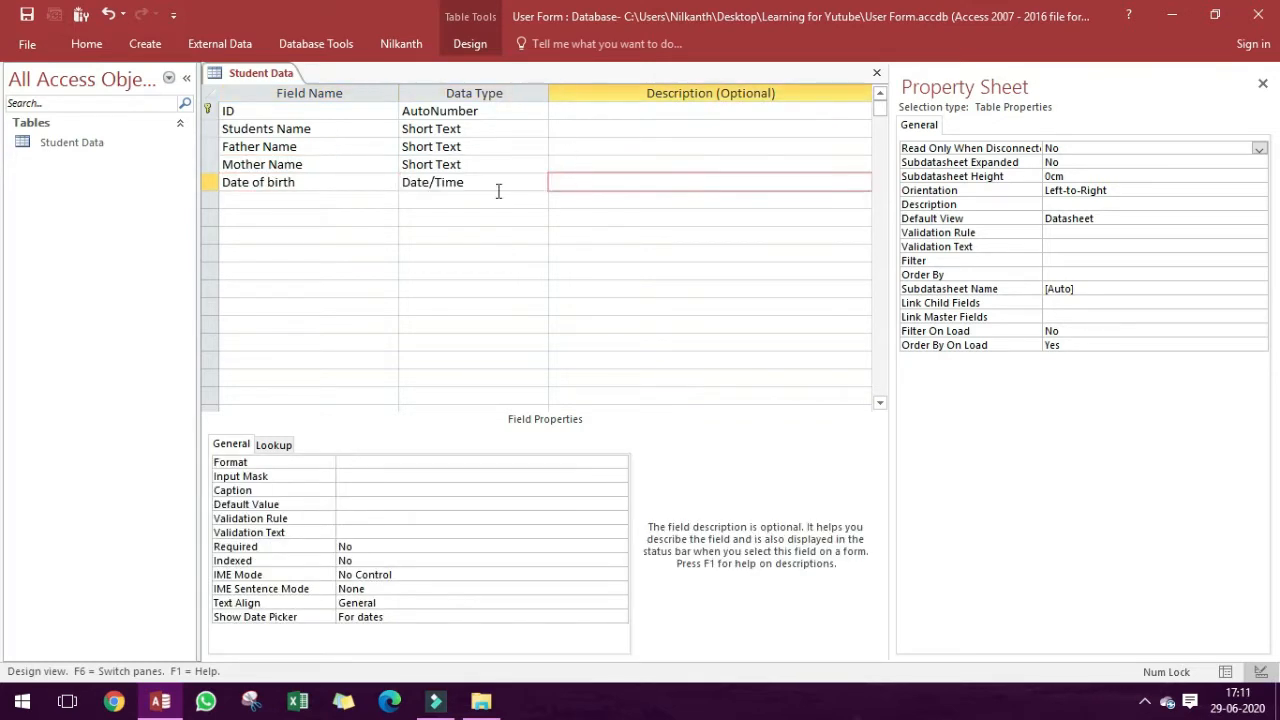
click(539, 182)
key(Tab)
key(Tab)
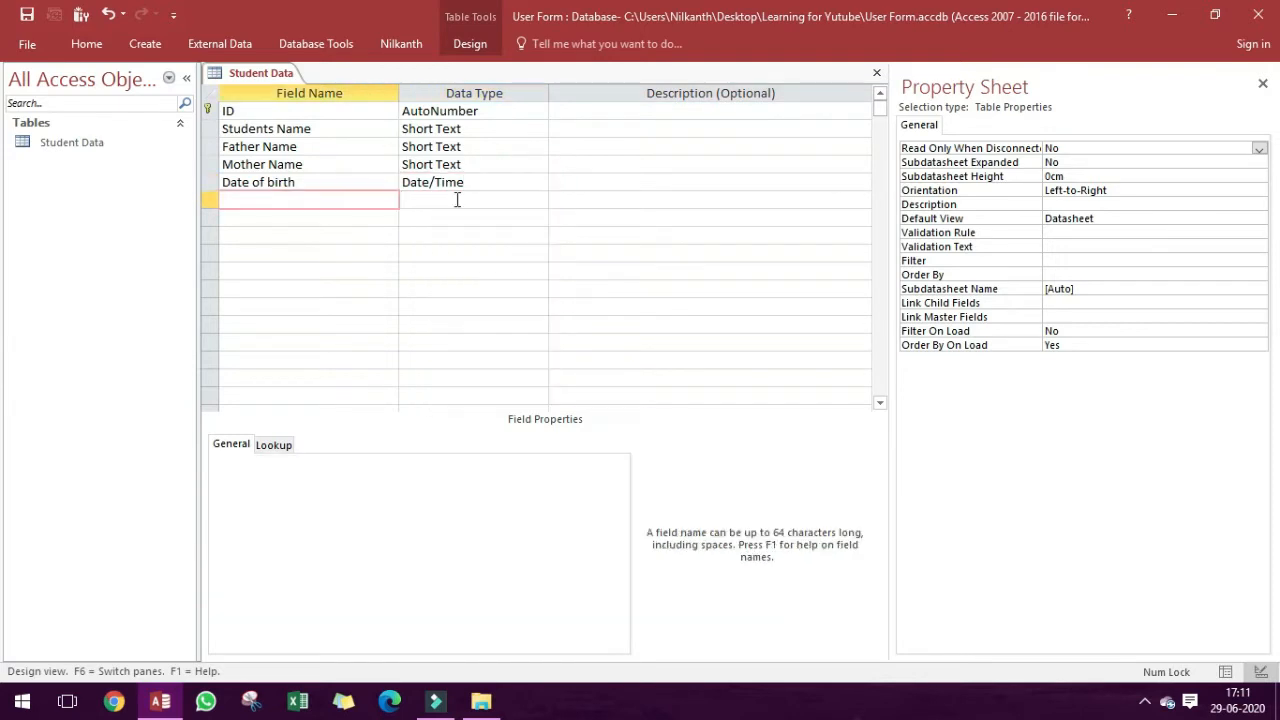
Add a Short Text field named Remark, and insert an Address field in a new row above it.
text(Remark)
key(Tab)
right_click(210, 200)
click(255, 300)
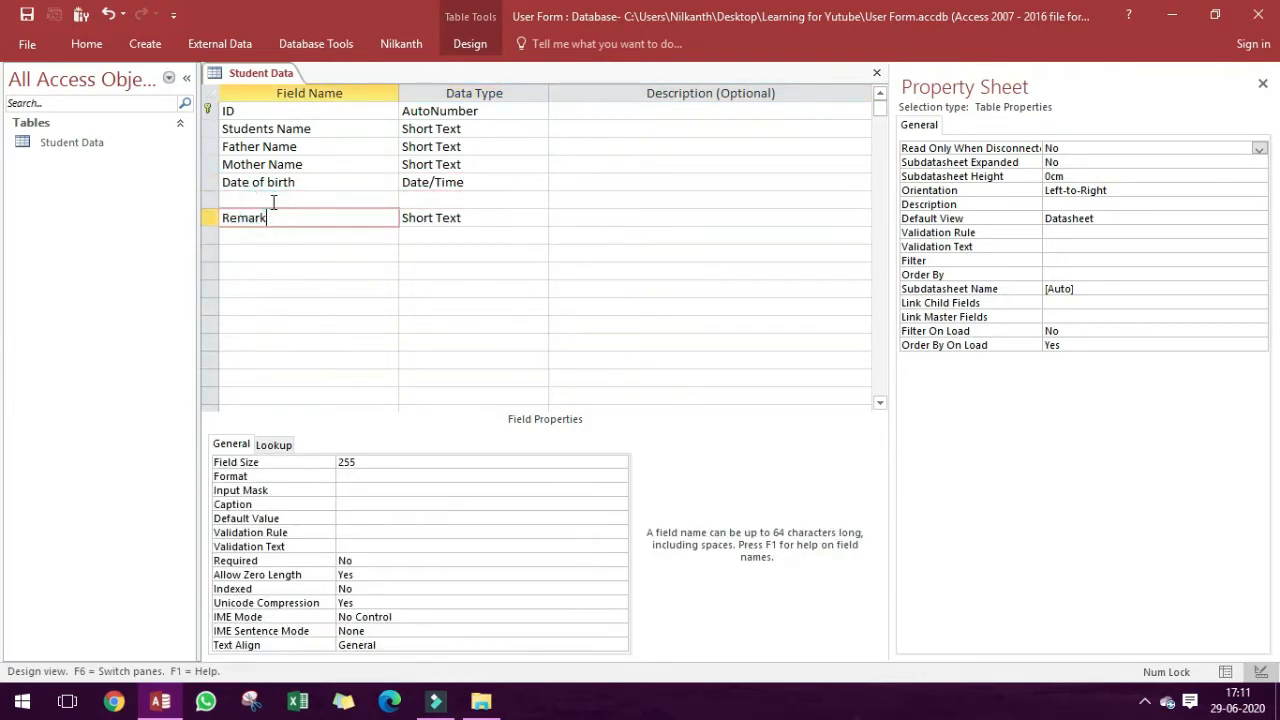
text(Address)
key(Down)
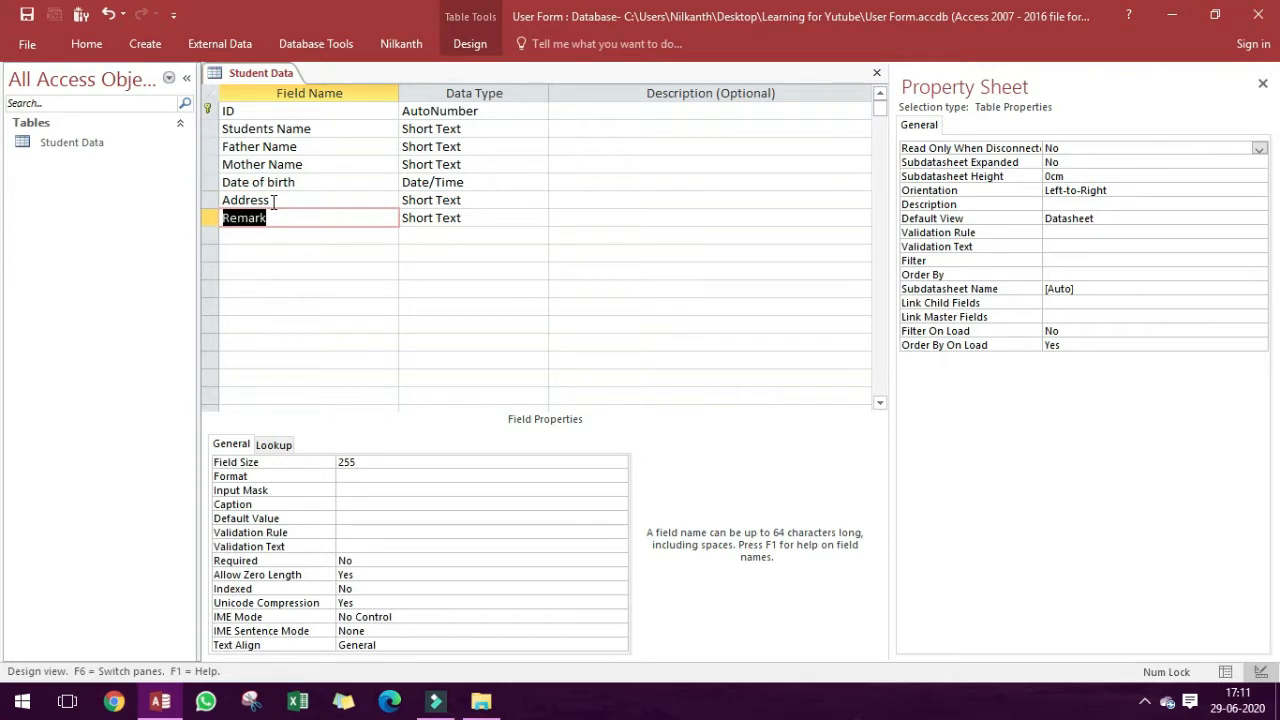
Rename the Remark field City and set its data type to Lookup Wizard with manually entered values.
text(City)
key(Tab)
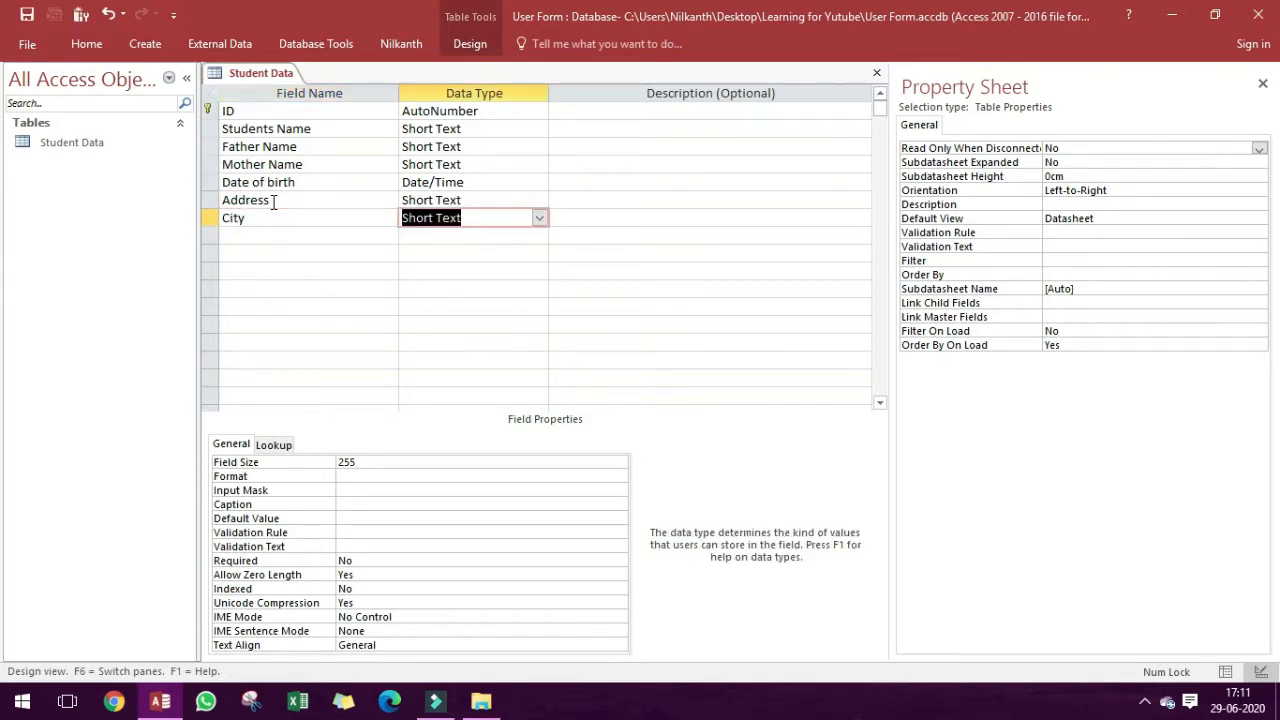
text(lo)
key(Return)
click(663, 256)
click(737, 414)
Enter Vadodara and Ahemdabad as the City lookup values, limit entries to the list, and finish the lookup.
text(Vadodara)
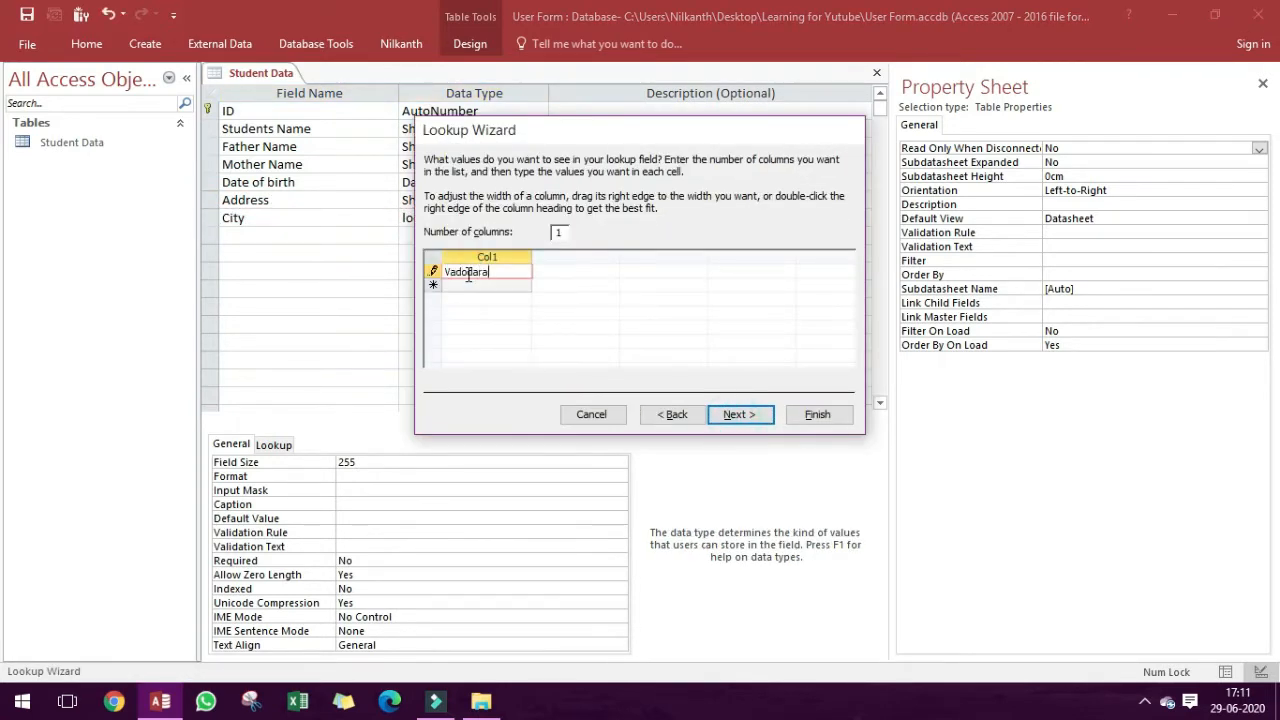
text(Ahem)
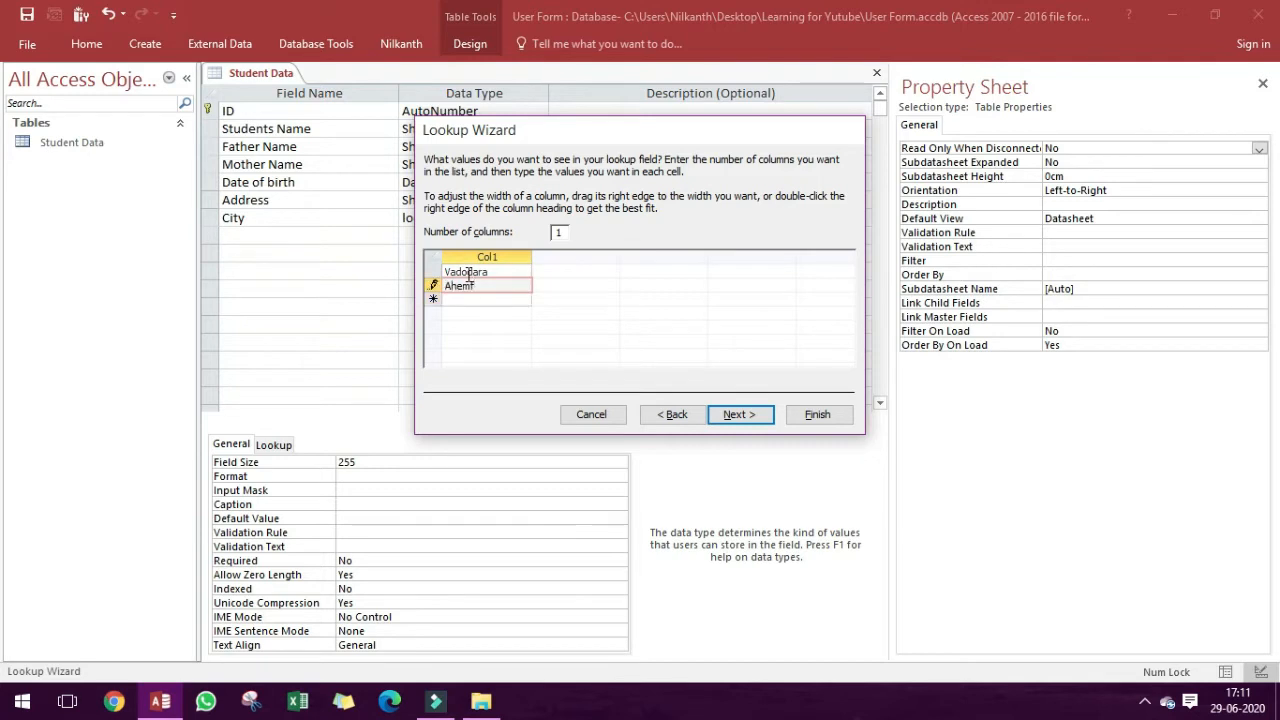
text(dabad)
key(Return)
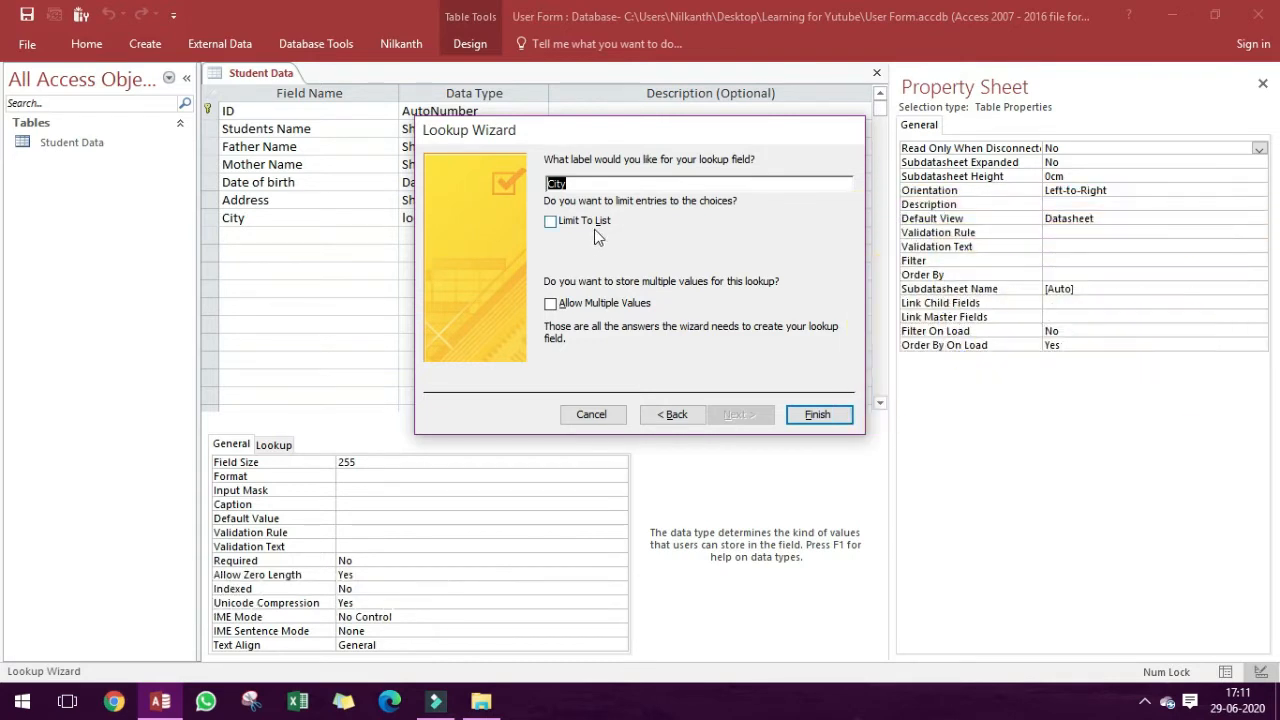
click(594, 225)
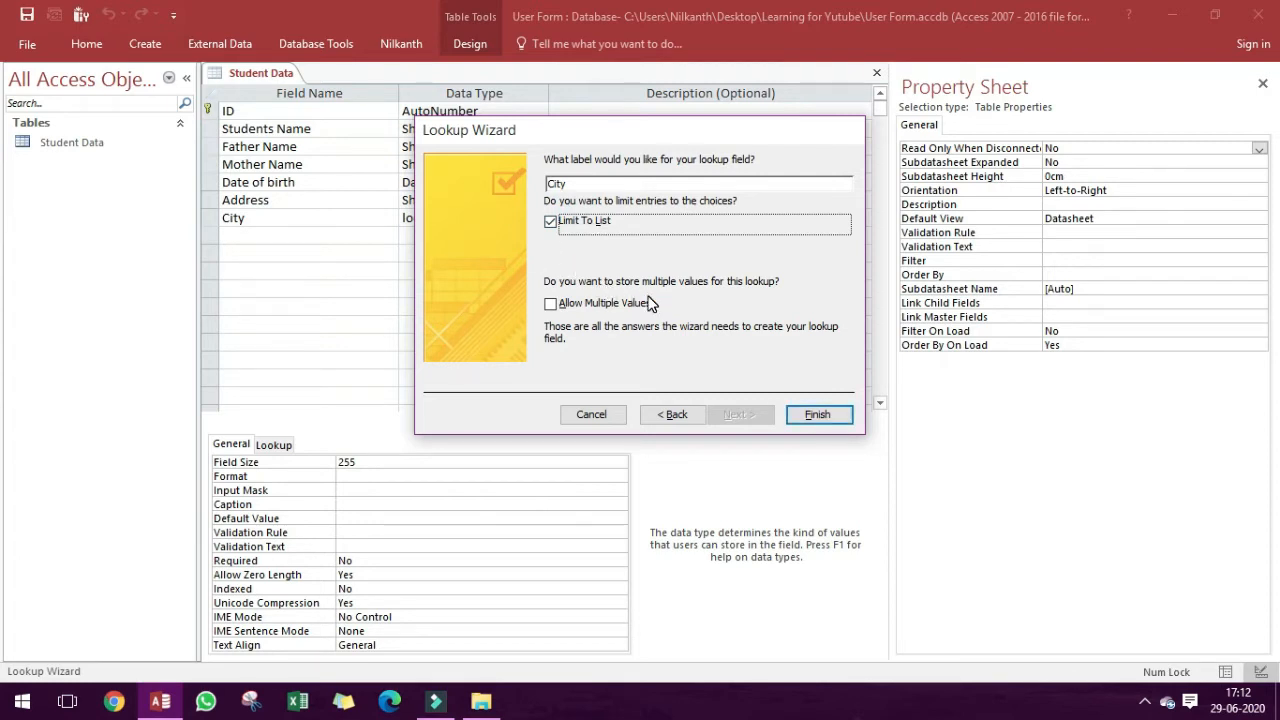
click(818, 414)
click(306, 238)
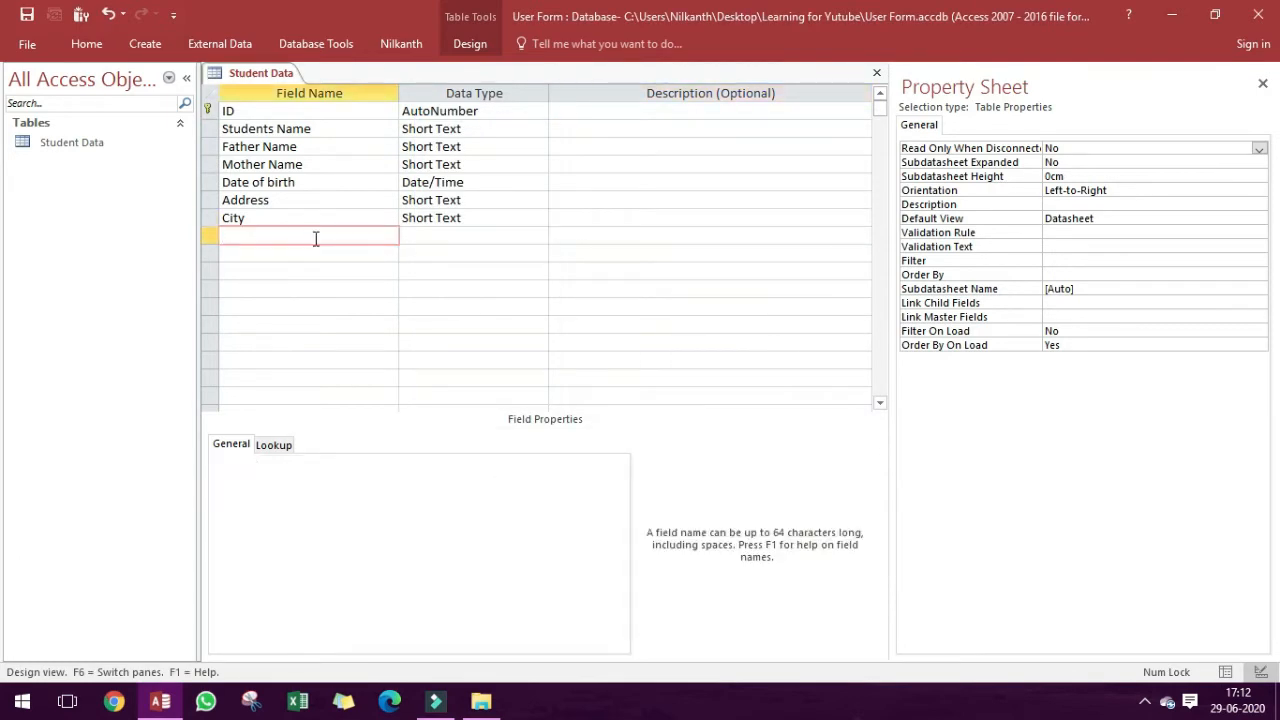
Add two Short Text fields named Contact and Remark below the City field.
text(R)
key(BackSpace)
text(Contact)
key(Tab)
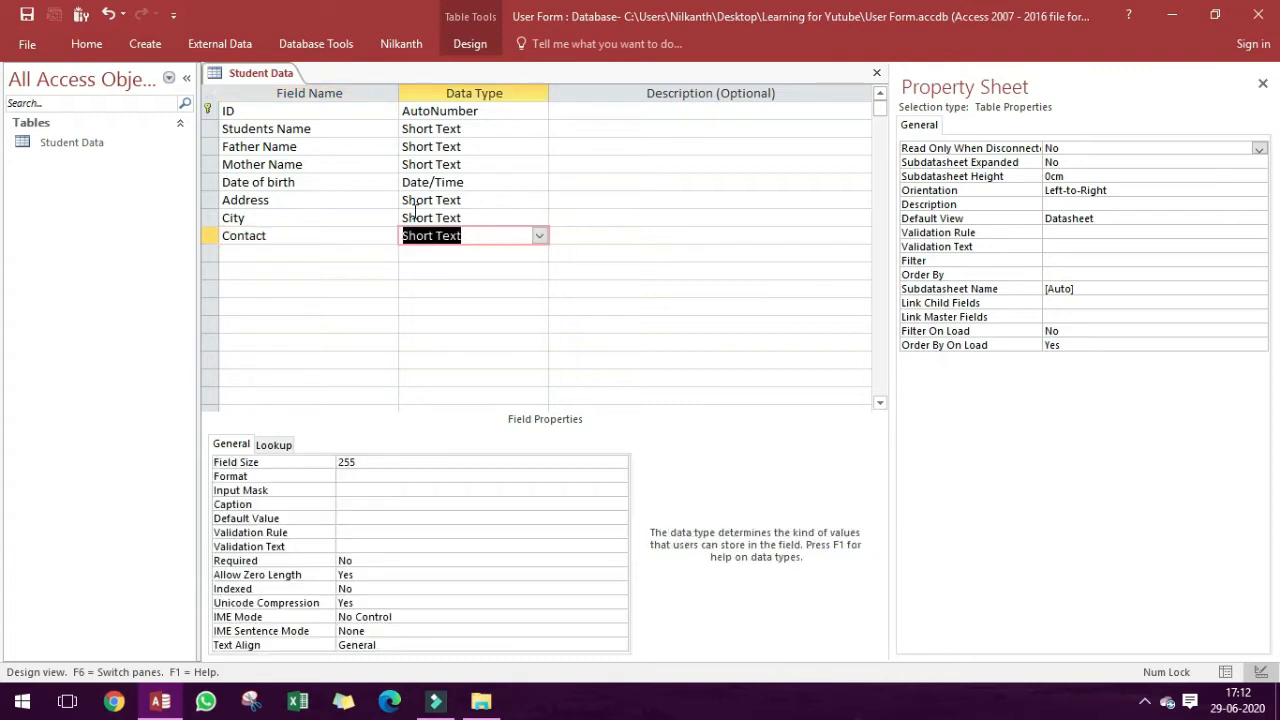
key(Tab)
key(Tab)
text(Remark)
Set the Contact field's size to 12 characters.
click(490, 238)
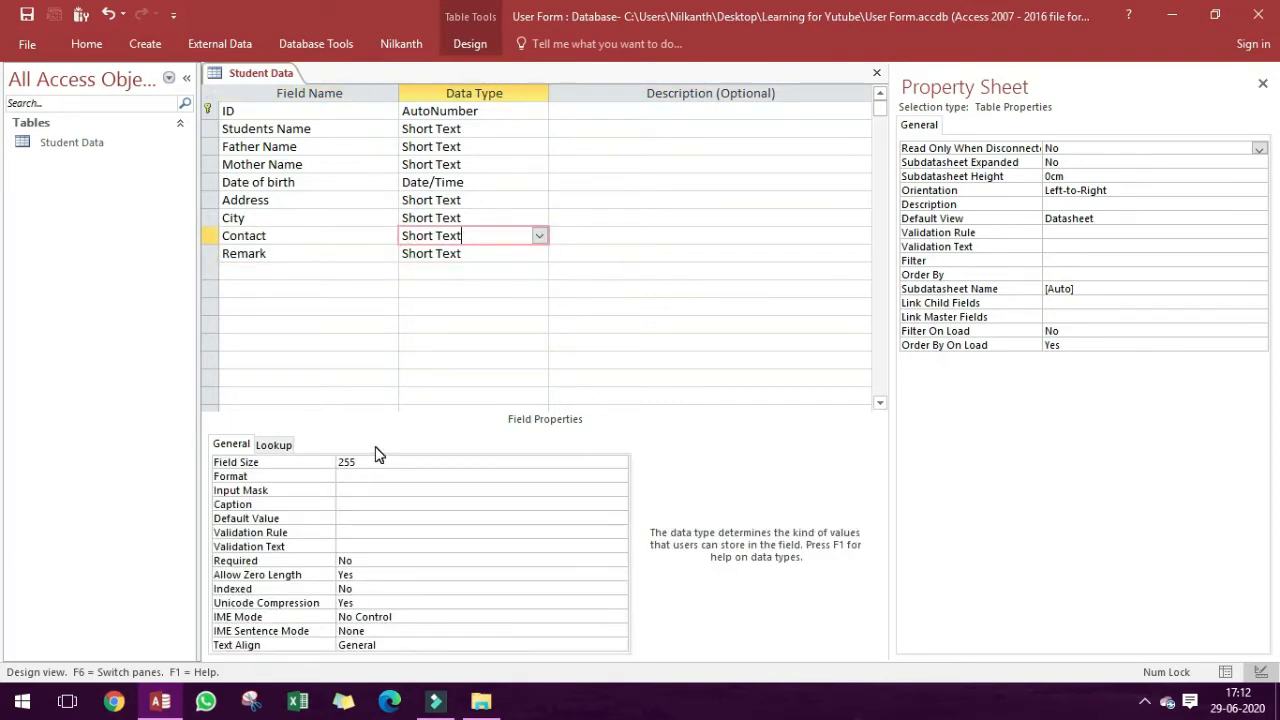
drag(490, 238, 327, 222)
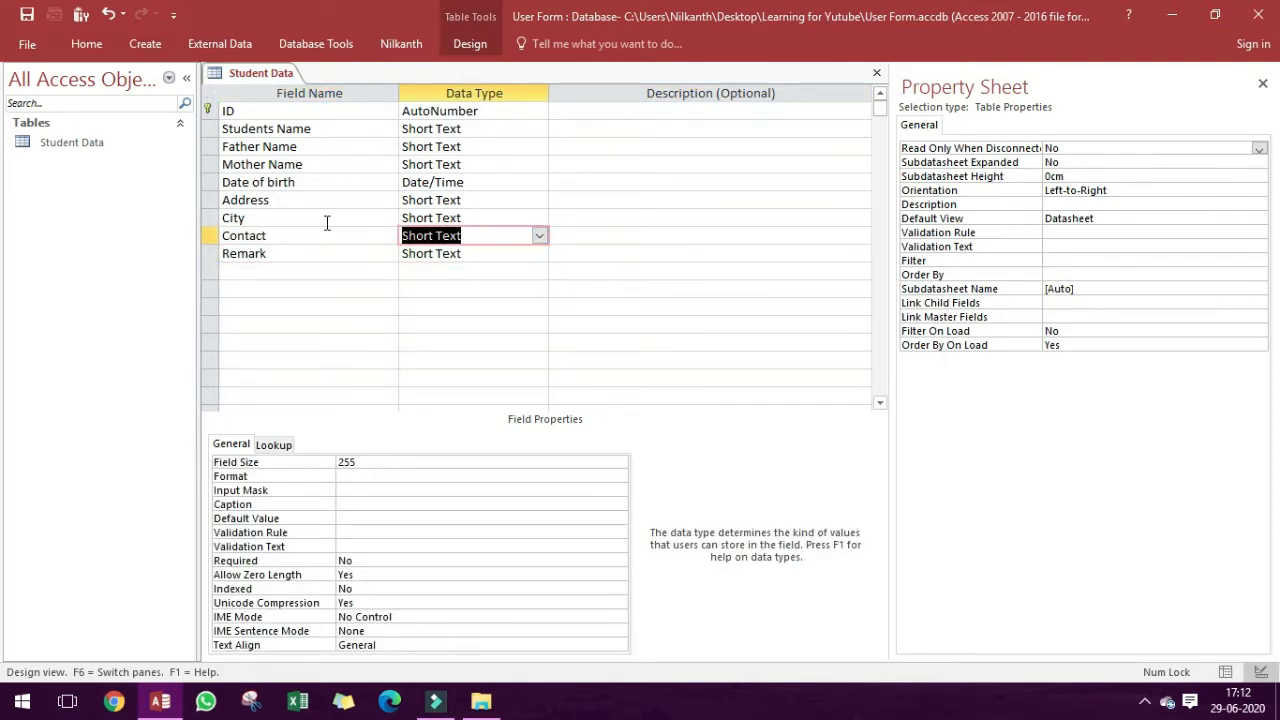
click(449, 466)
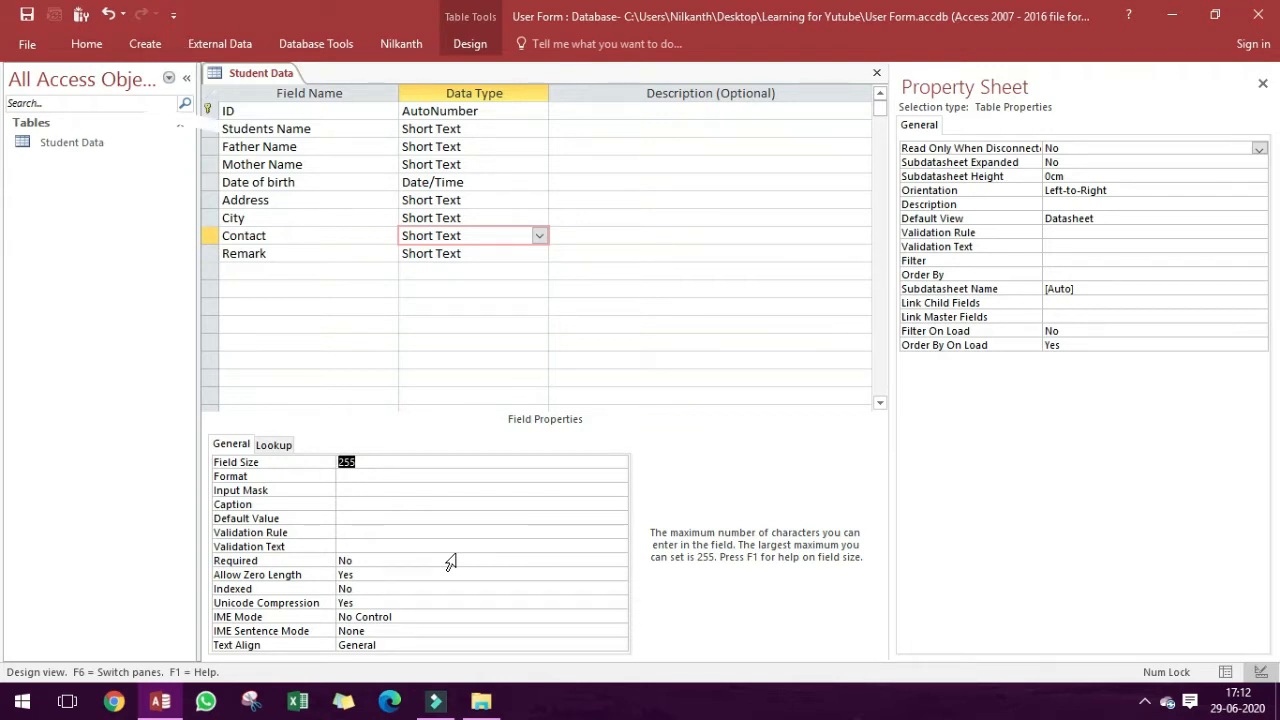
text(12)
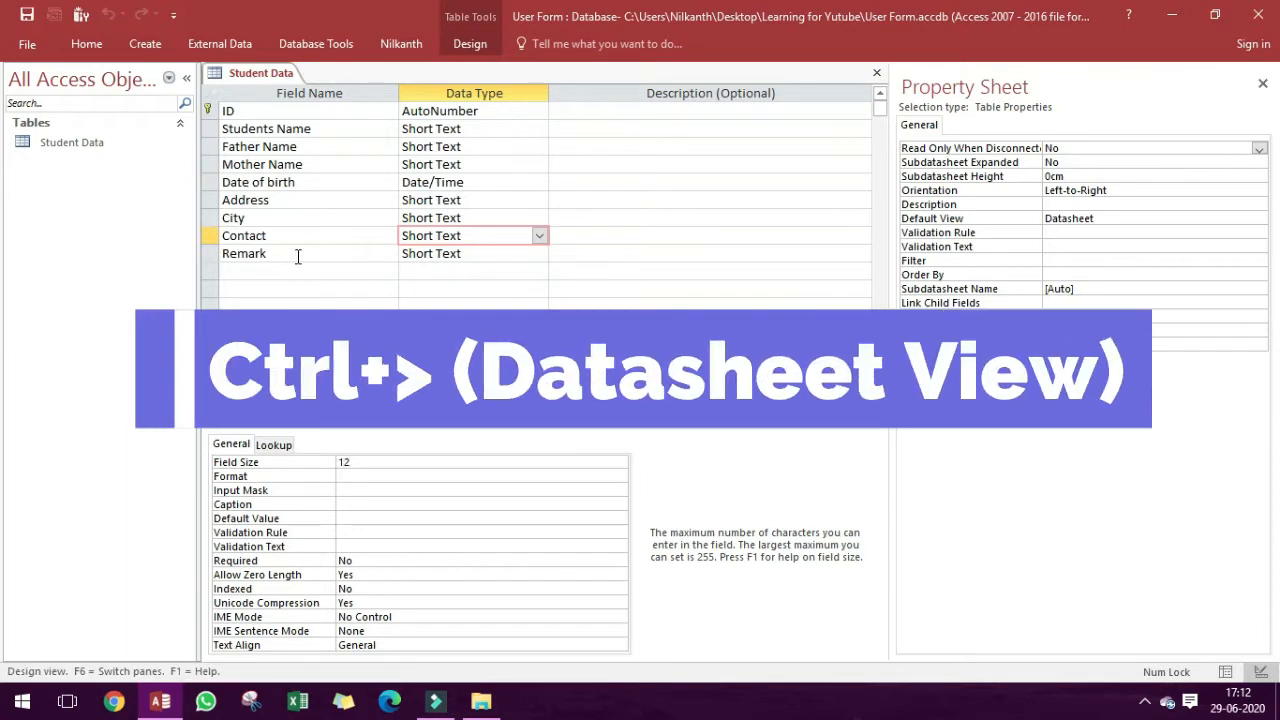
Switch the Student Data table to Datasheet View and create a form from it.
click(305, 271)
key(ctrl+period)
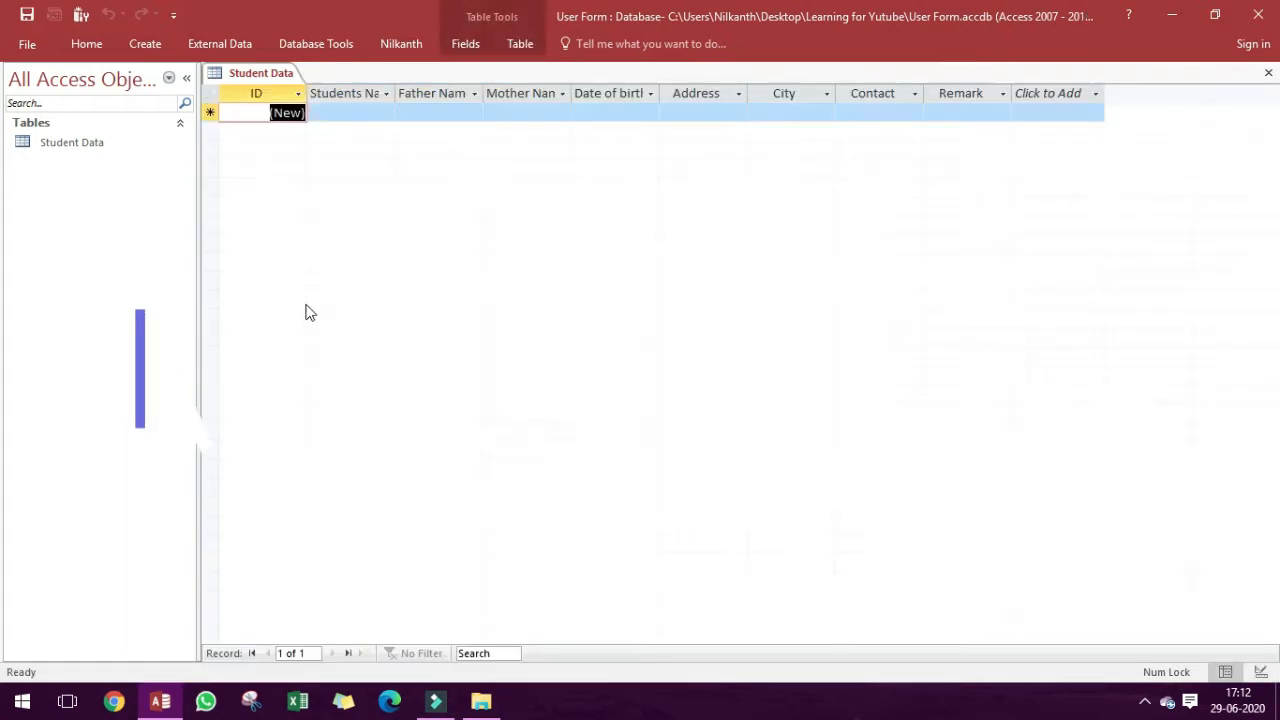
click(145, 43)
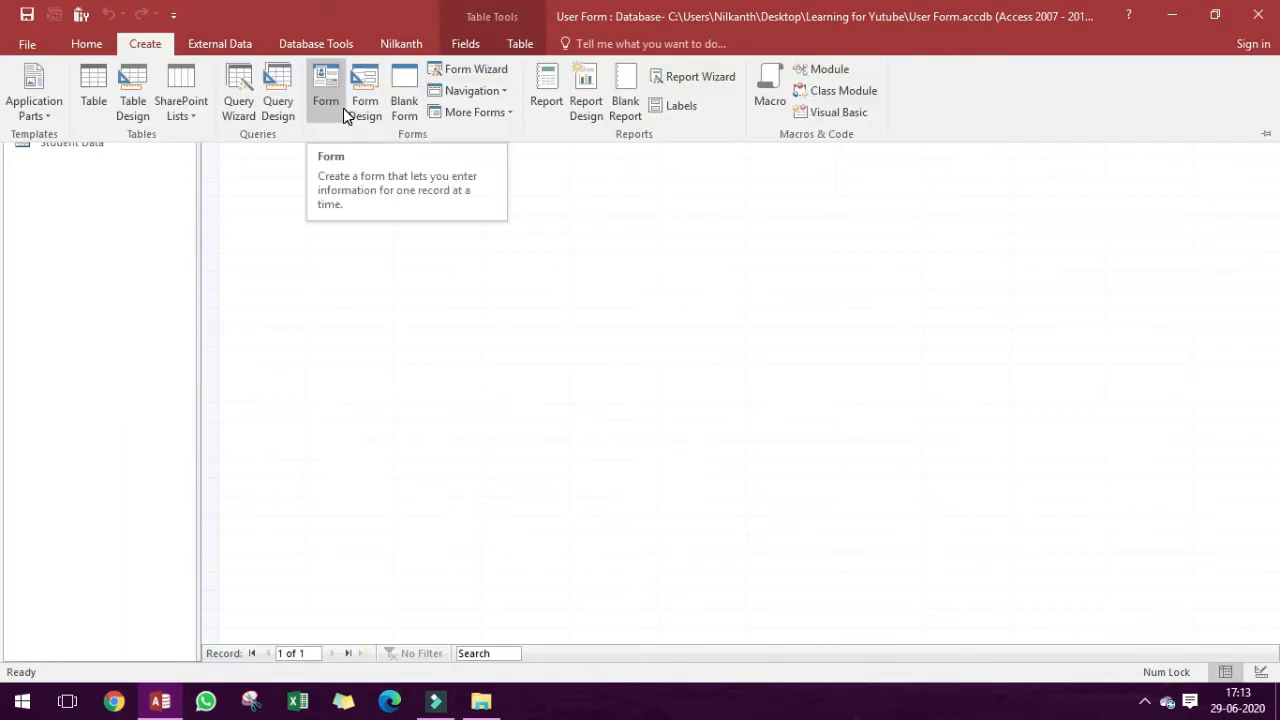
click(336, 117)
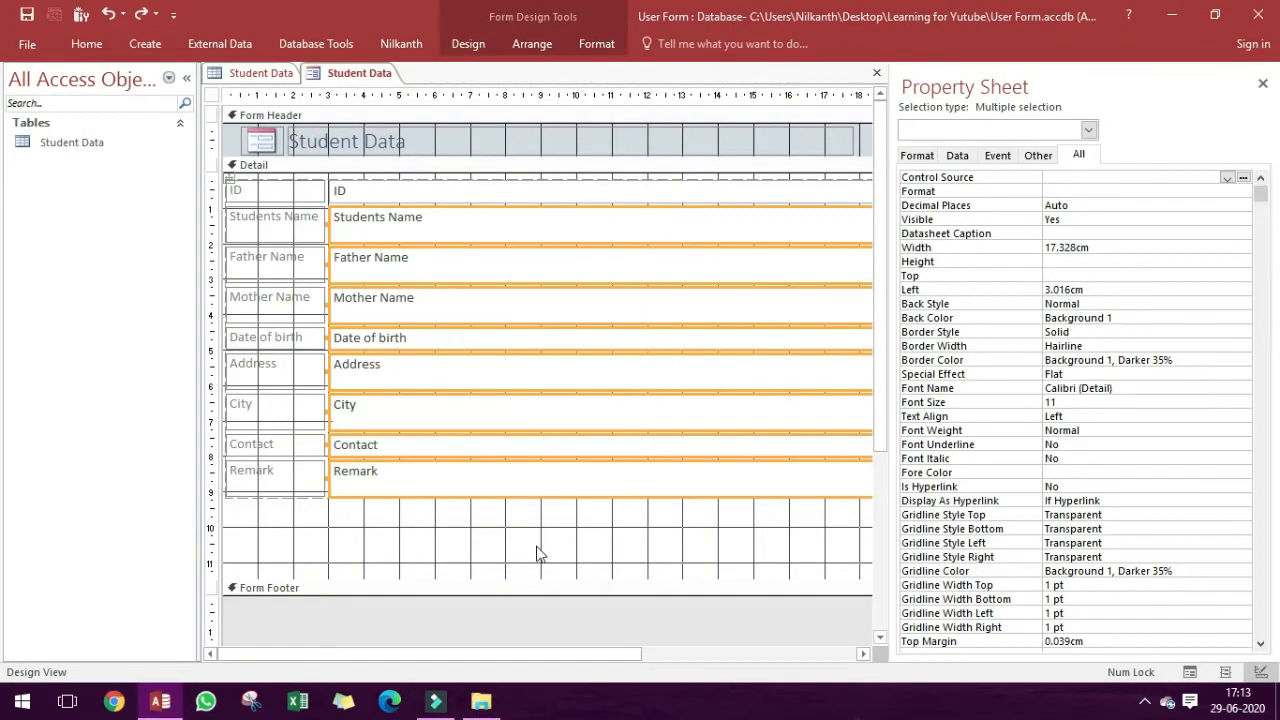
Narrow all the form's data boxes together to a width of about 10.9 cm.
drag(546, 654, 672, 654)
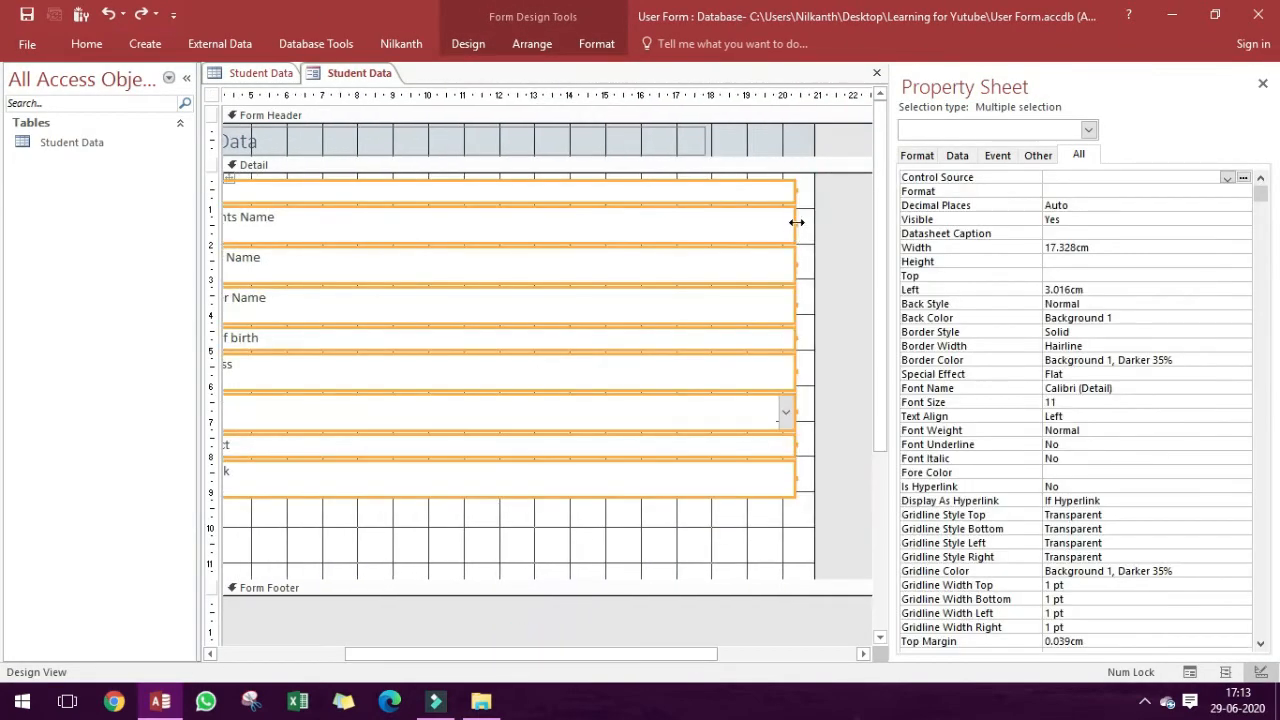
drag(789, 272, 565, 272)
drag(820, 654, 697, 654)
Reduce the City box's height to a single line and make the Address box taller.
click(532, 530)
click(471, 412)
drag(471, 430, 471, 417)
click(543, 383)
drag(543, 390, 543, 403)
click(465, 535)
click(471, 491)
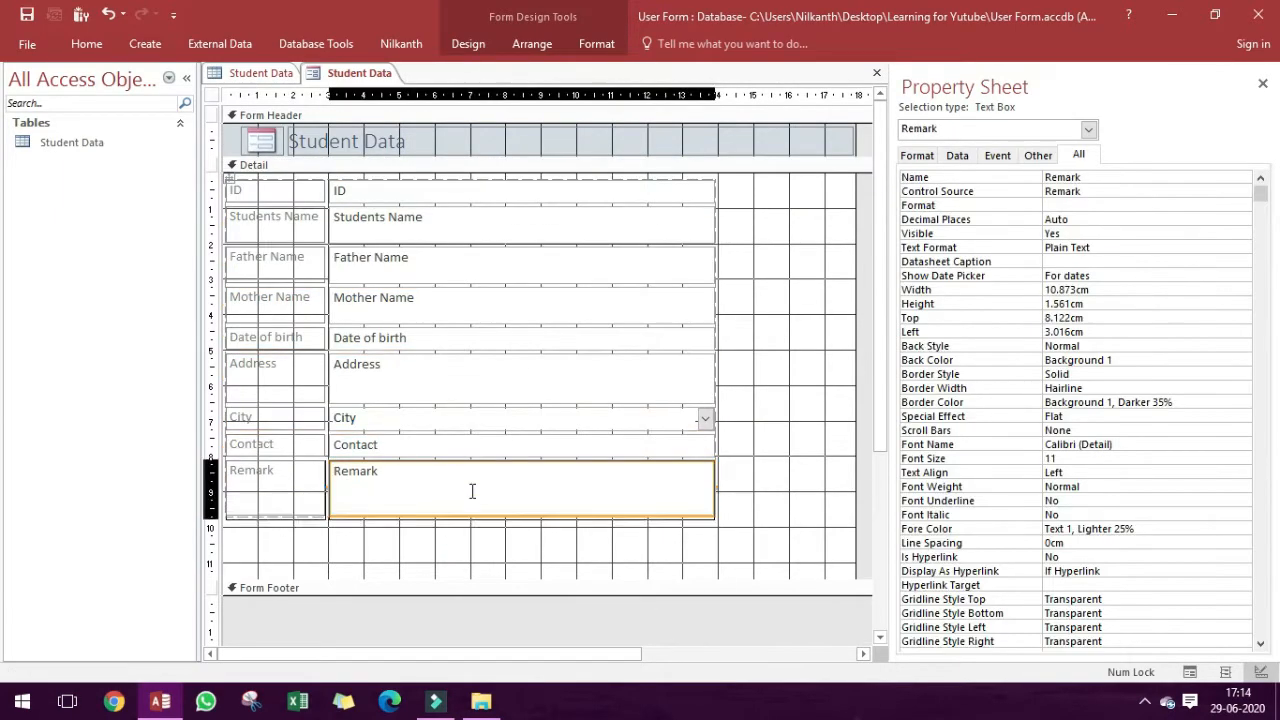
Reduce the Mother Name, Father Name and Students Name boxes to single-line height.
click(400, 297)
drag(403, 323, 388, 230)
click(390, 270)
click(383, 226)
Save the form and shorten its Detail section to a height of about 10.1 cm.
click(799, 551)
key(ctrl+s)
click(643, 279)
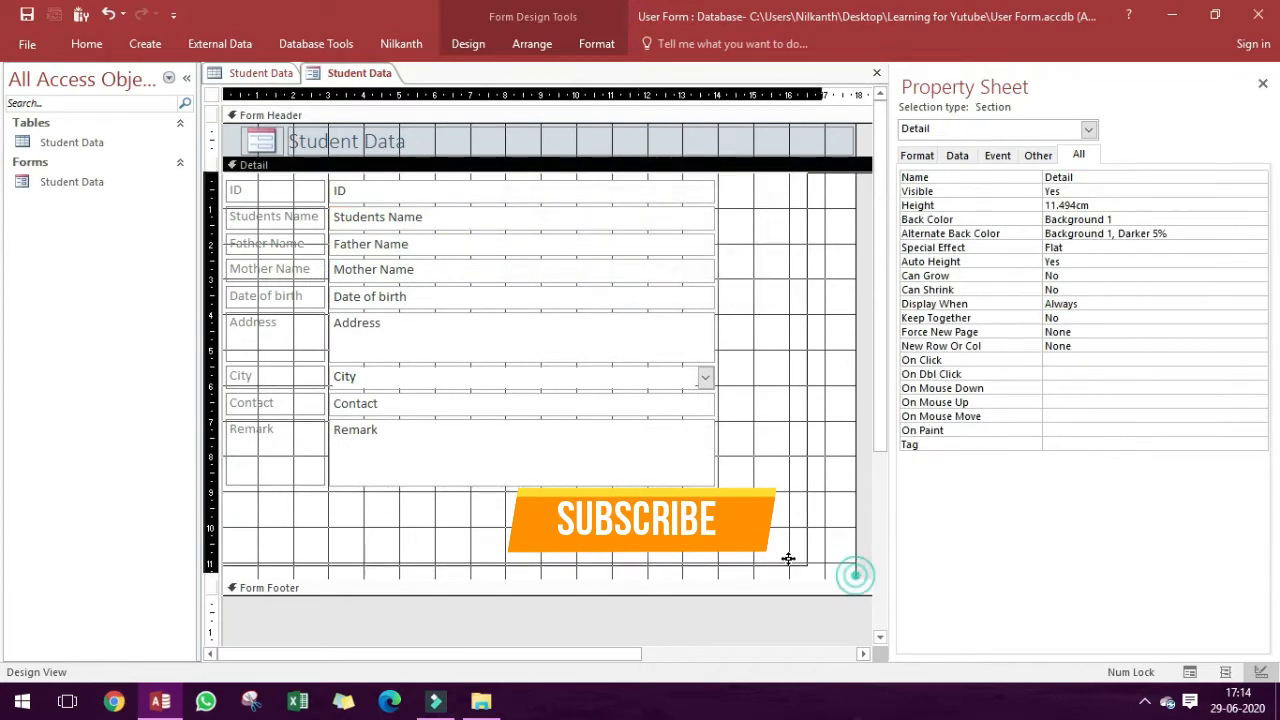
drag(789, 579, 789, 530)
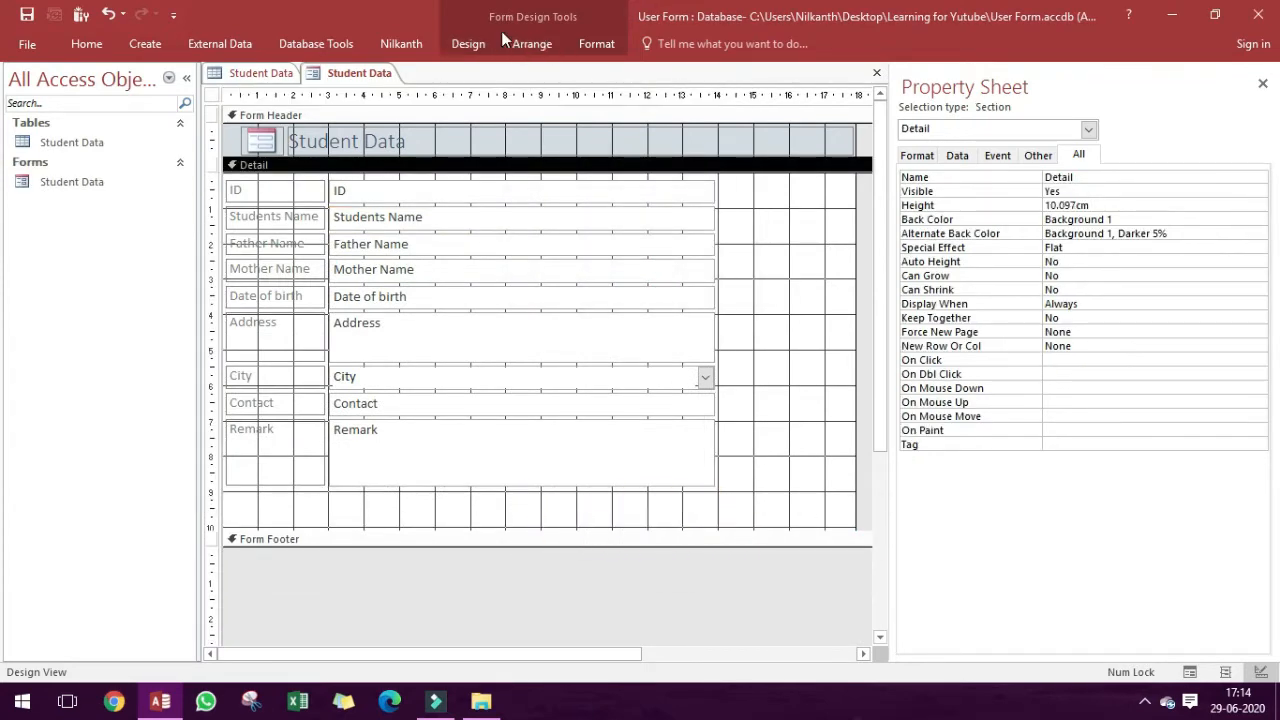
Draw a command button about 1.2 by 0.9 cm just below the Remark box.
click(532, 43)
click(468, 43)
click(302, 88)
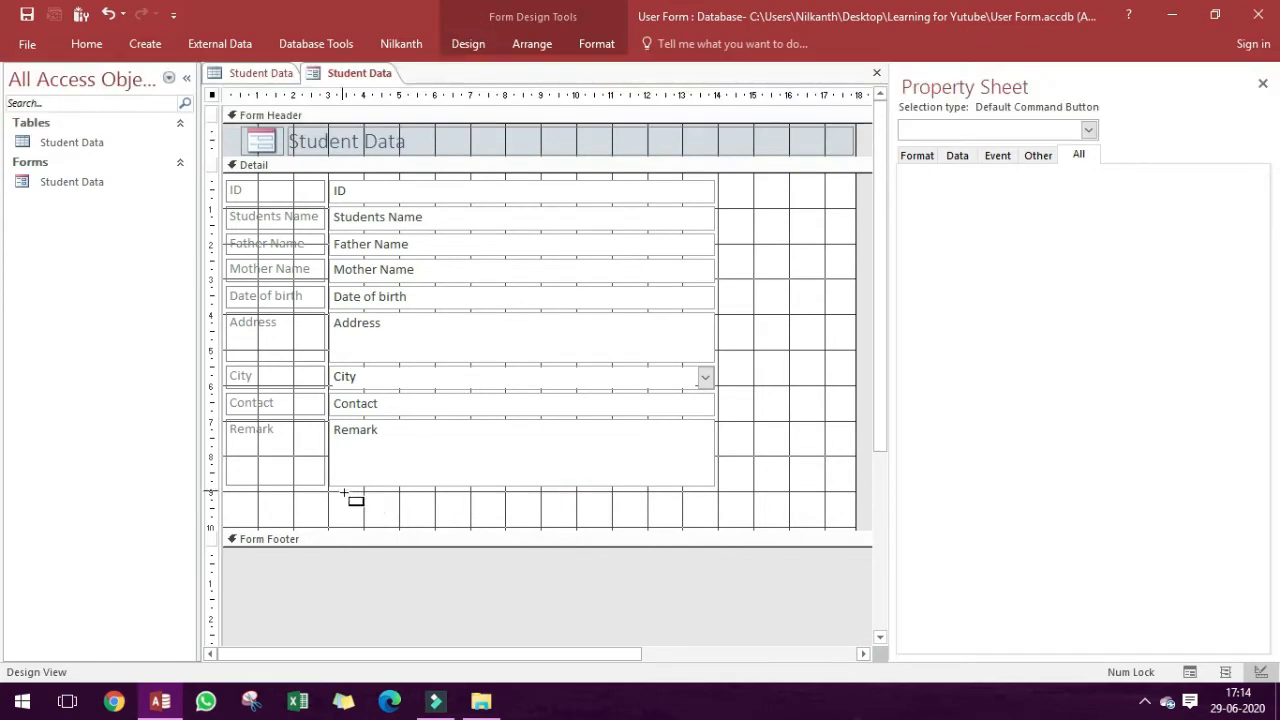
drag(343, 489, 388, 524)
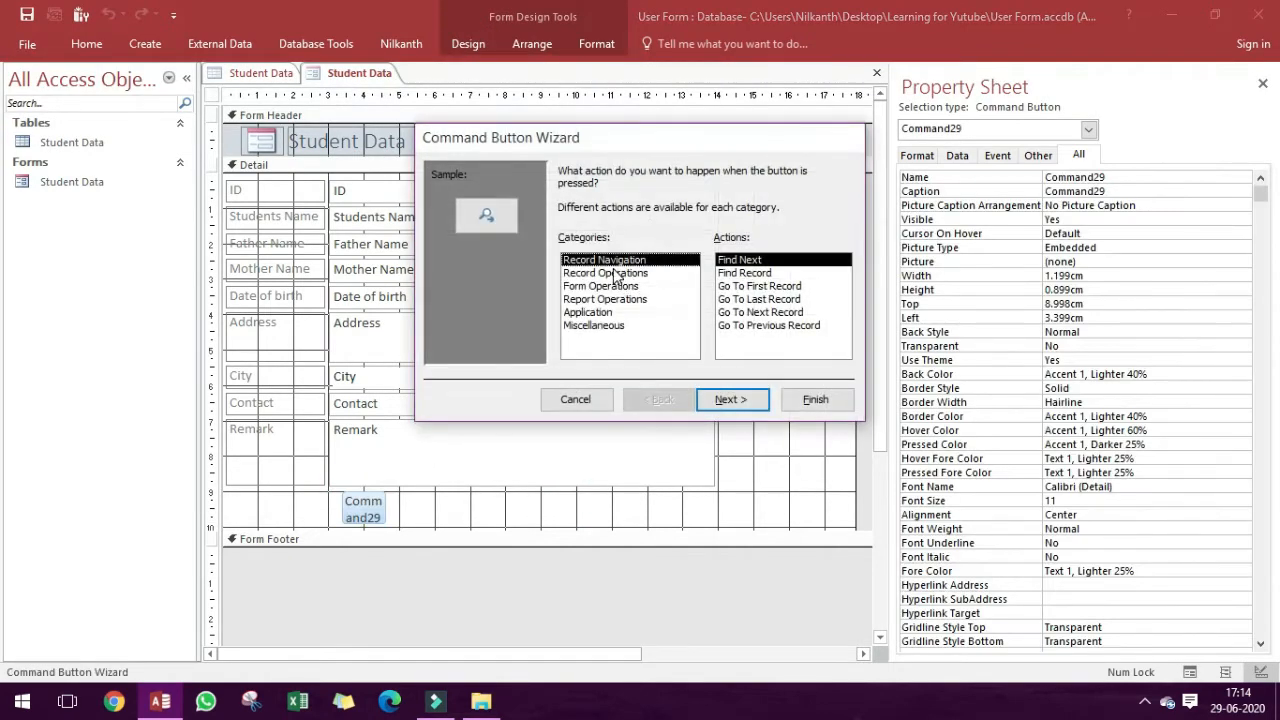
Assign the Record Navigation action Go To First Record to the button, keeping the default picture and name.
click(620, 273)
click(628, 286)
click(633, 272)
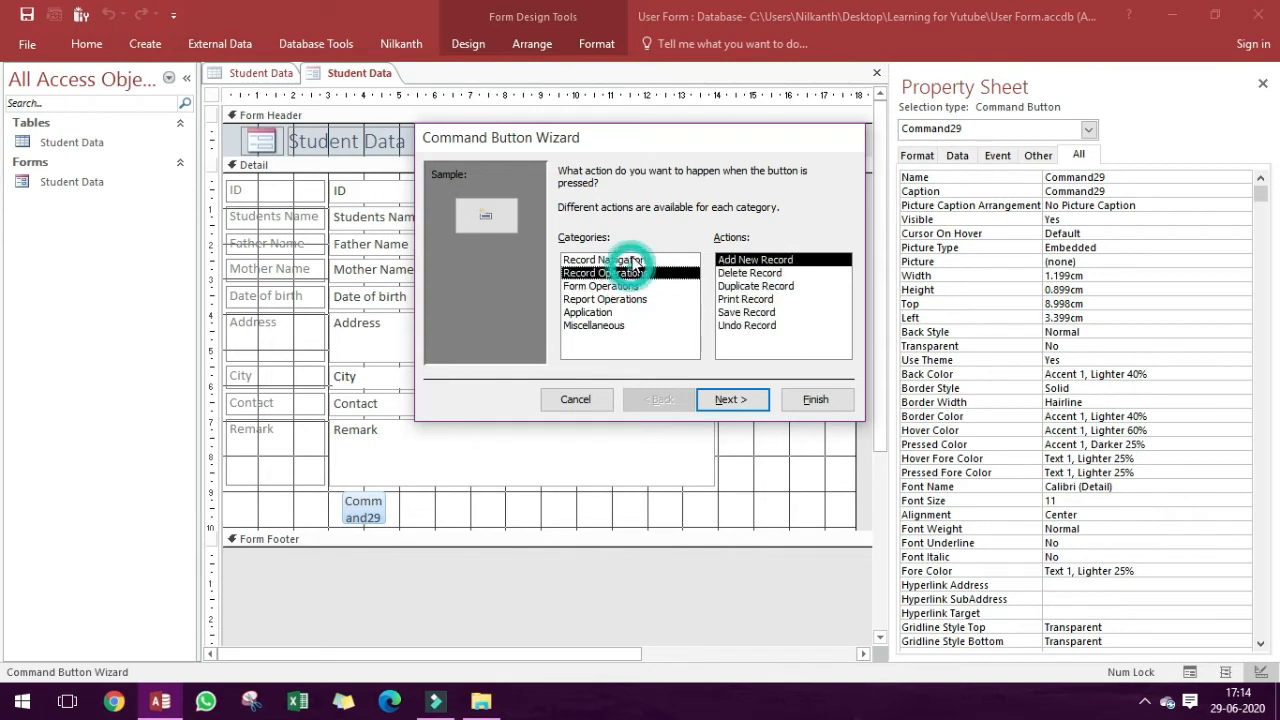
click(628, 260)
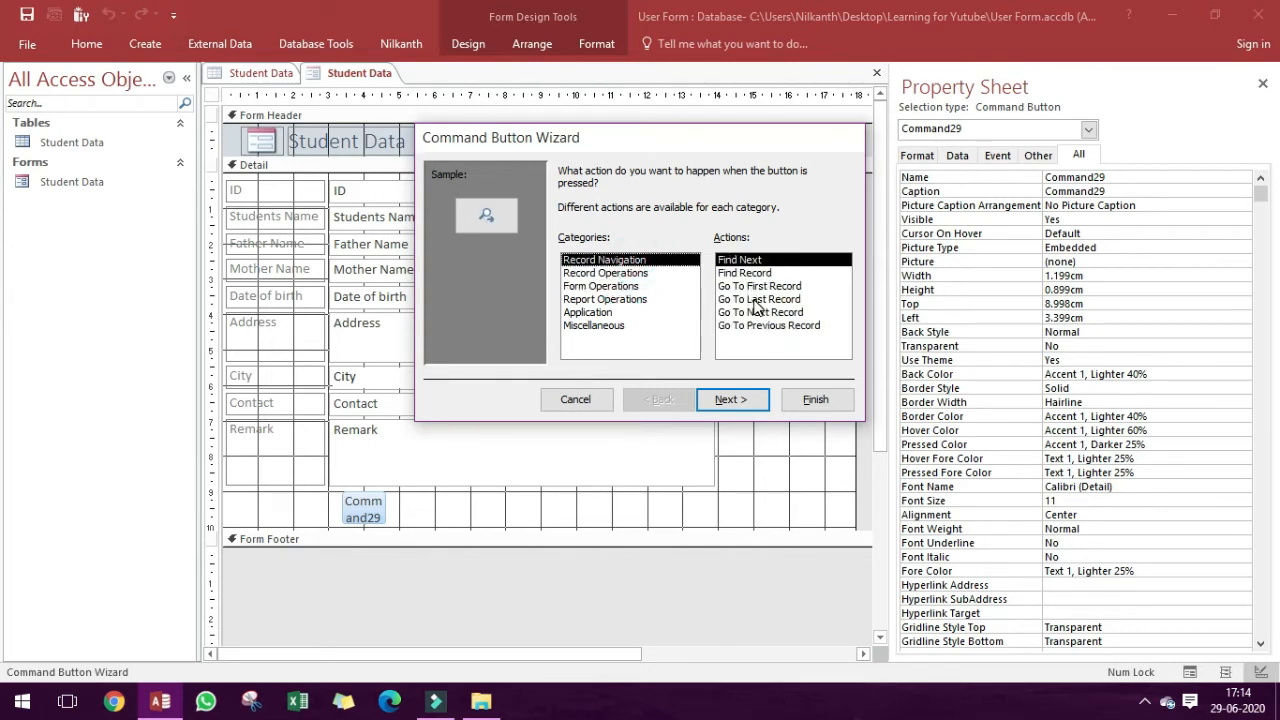
double_click(757, 287)
click(730, 399)
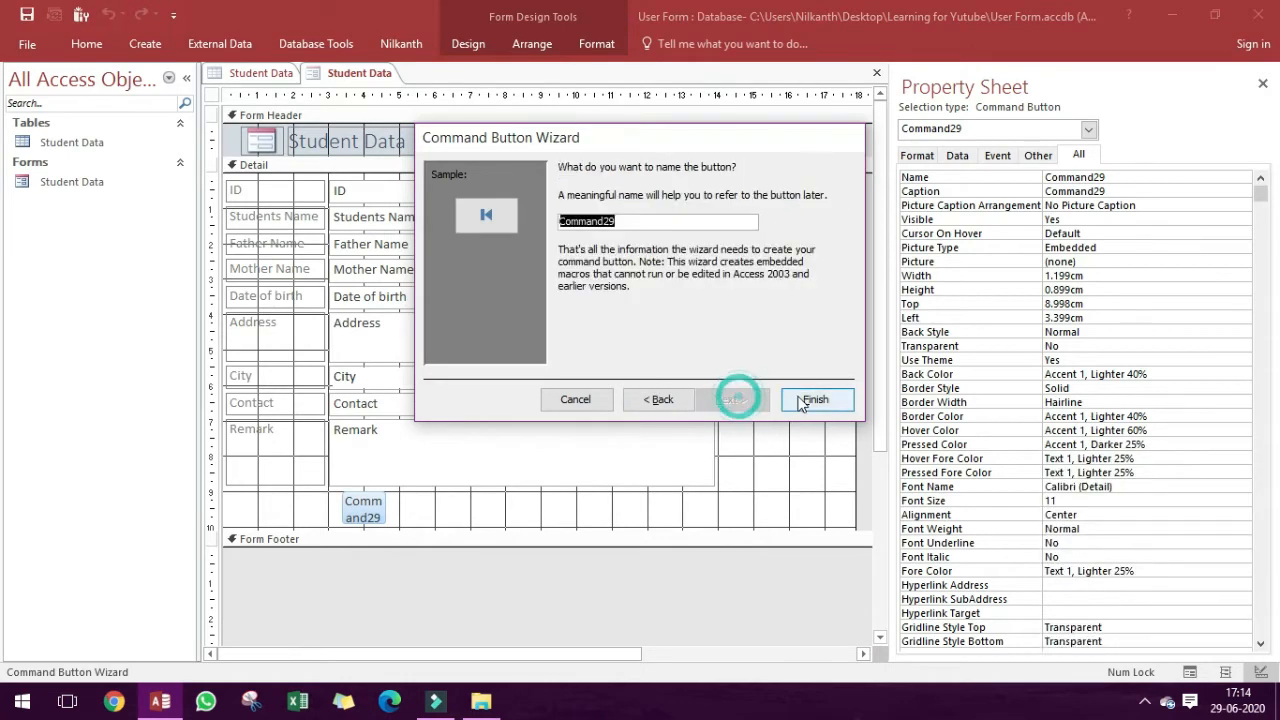
click(800, 399)
Place a second command button beside the first-record button with the Go To Previous Record action.
click(532, 43)
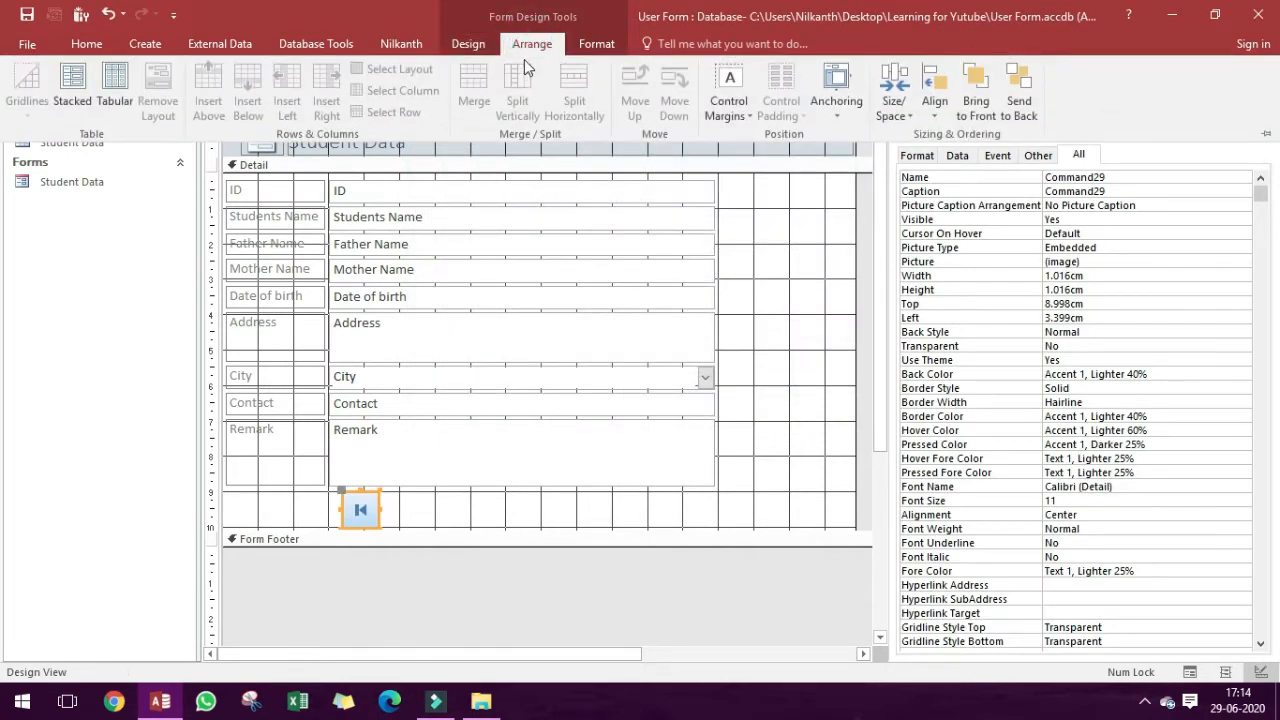
click(468, 43)
click(302, 90)
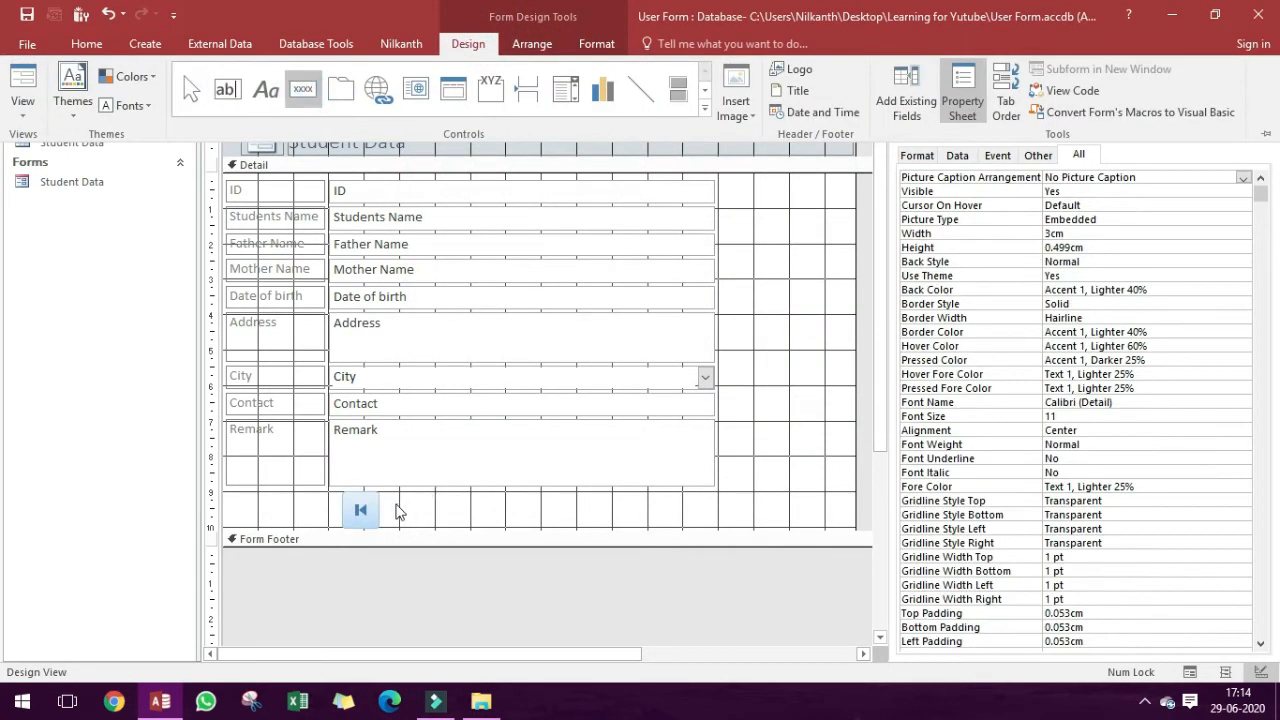
click(396, 503)
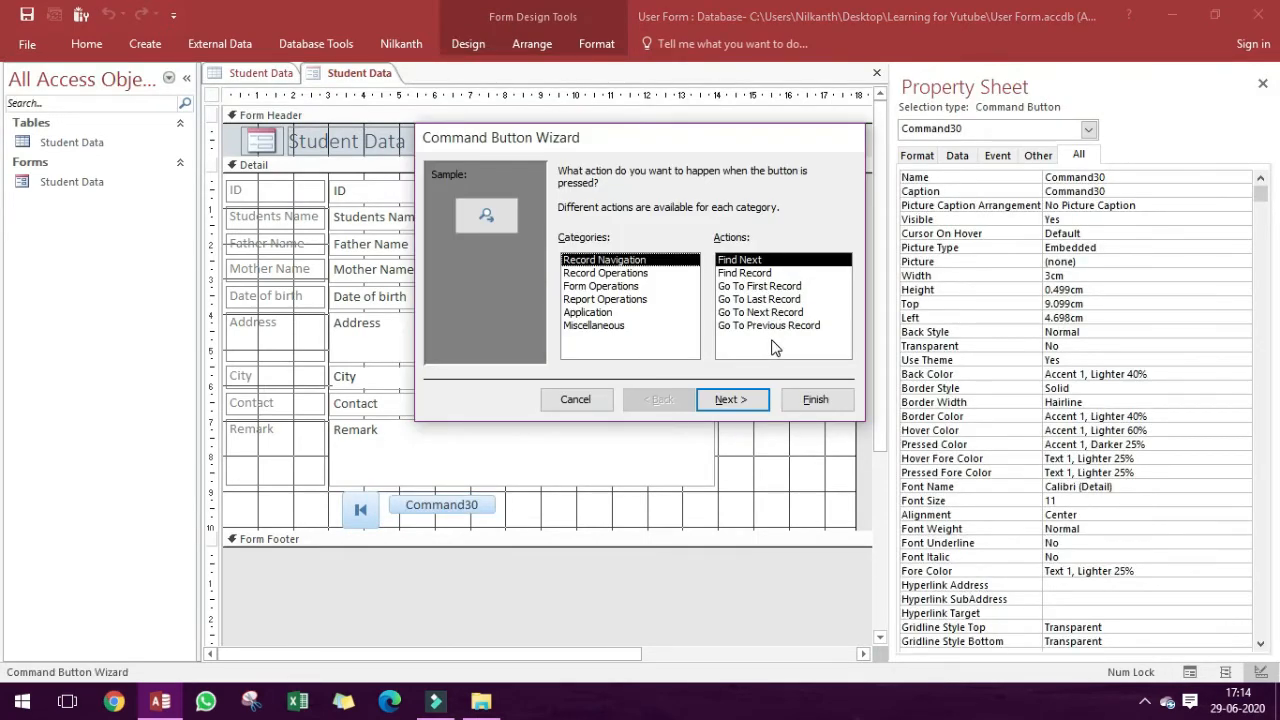
click(770, 325)
click(733, 399)
click(805, 399)
Place a third command button beside the previous-record button with the Go To Next Record action.
click(447, 38)
click(302, 80)
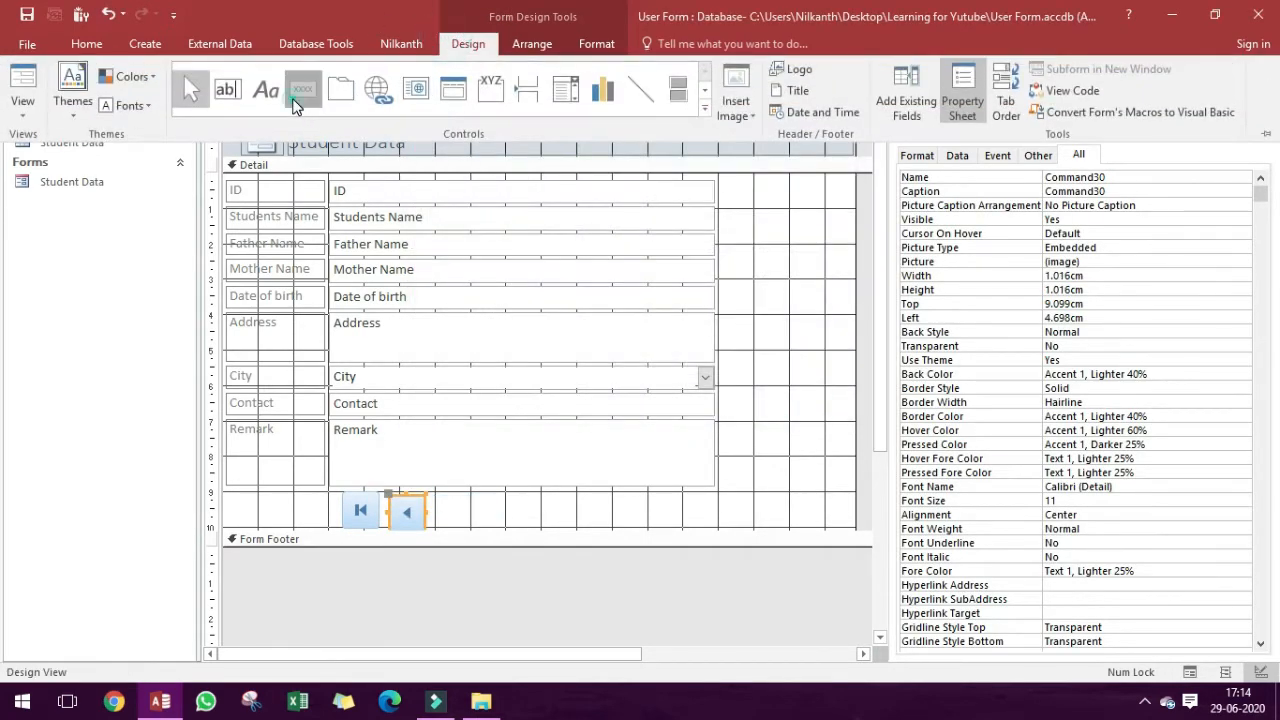
click(436, 498)
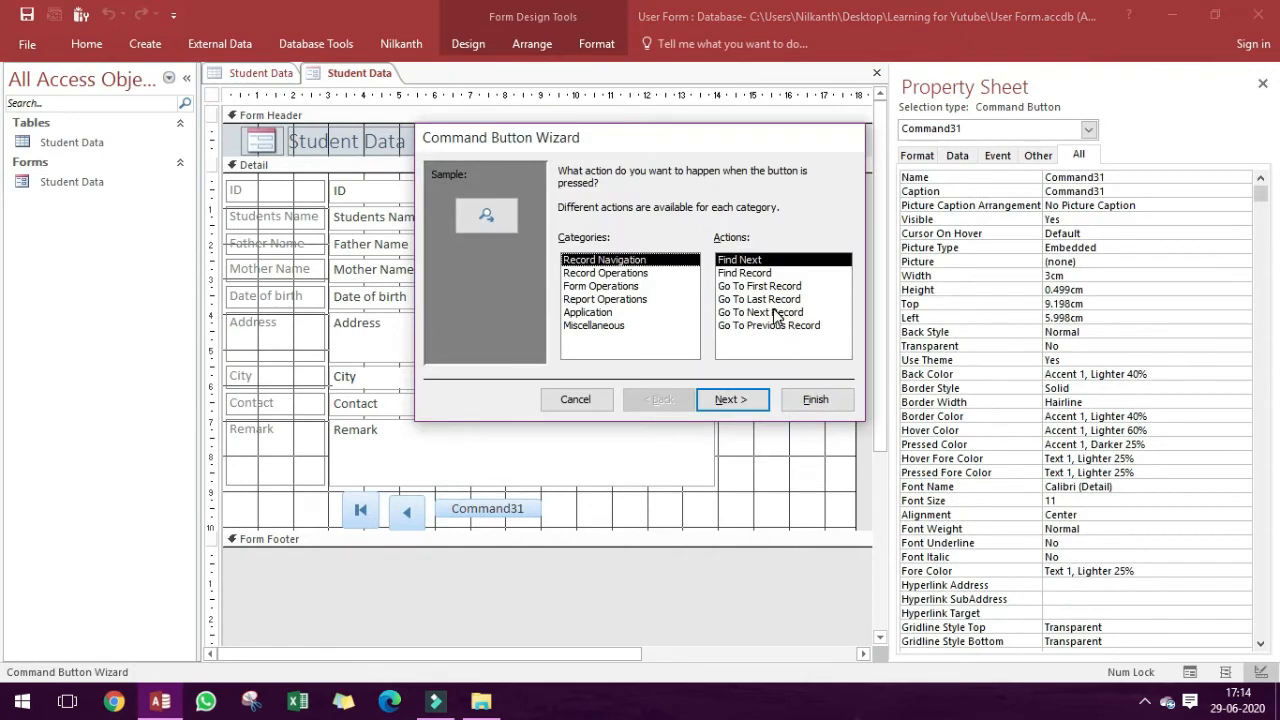
click(772, 312)
click(735, 399)
click(805, 399)
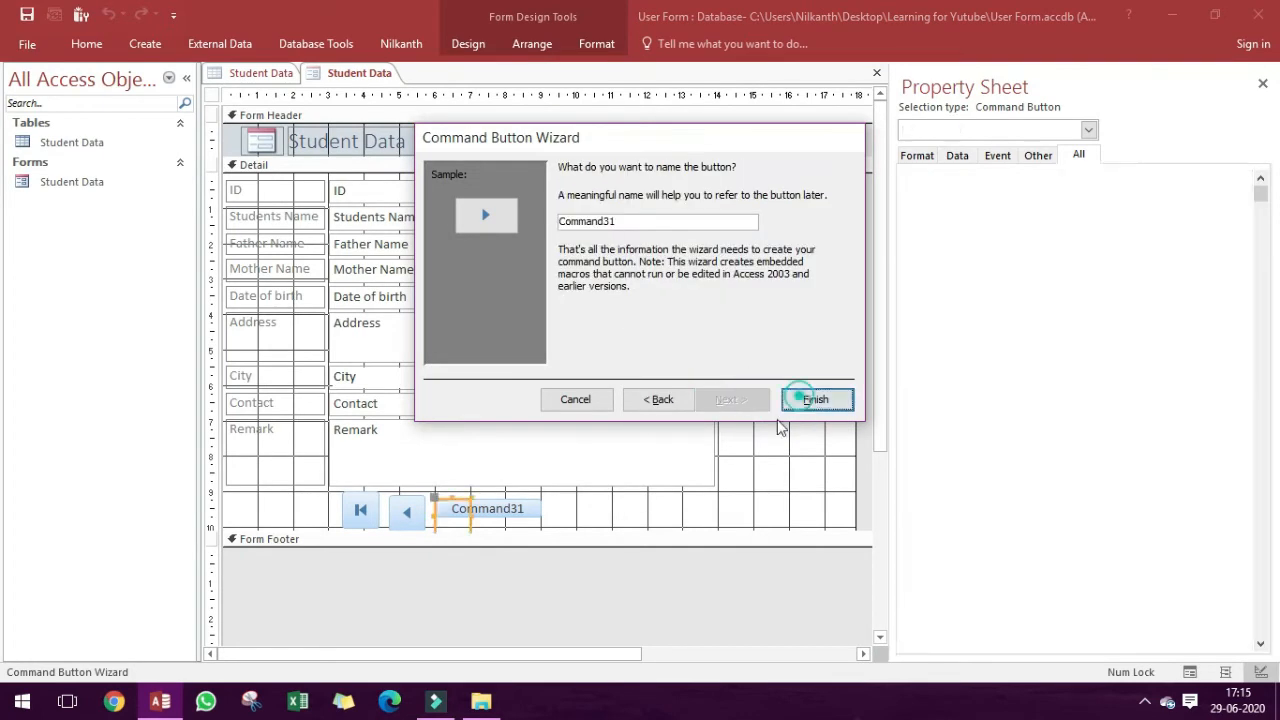
Place a fourth command button beside the next-record button with the Go To Last Record action.
click(468, 43)
click(303, 92)
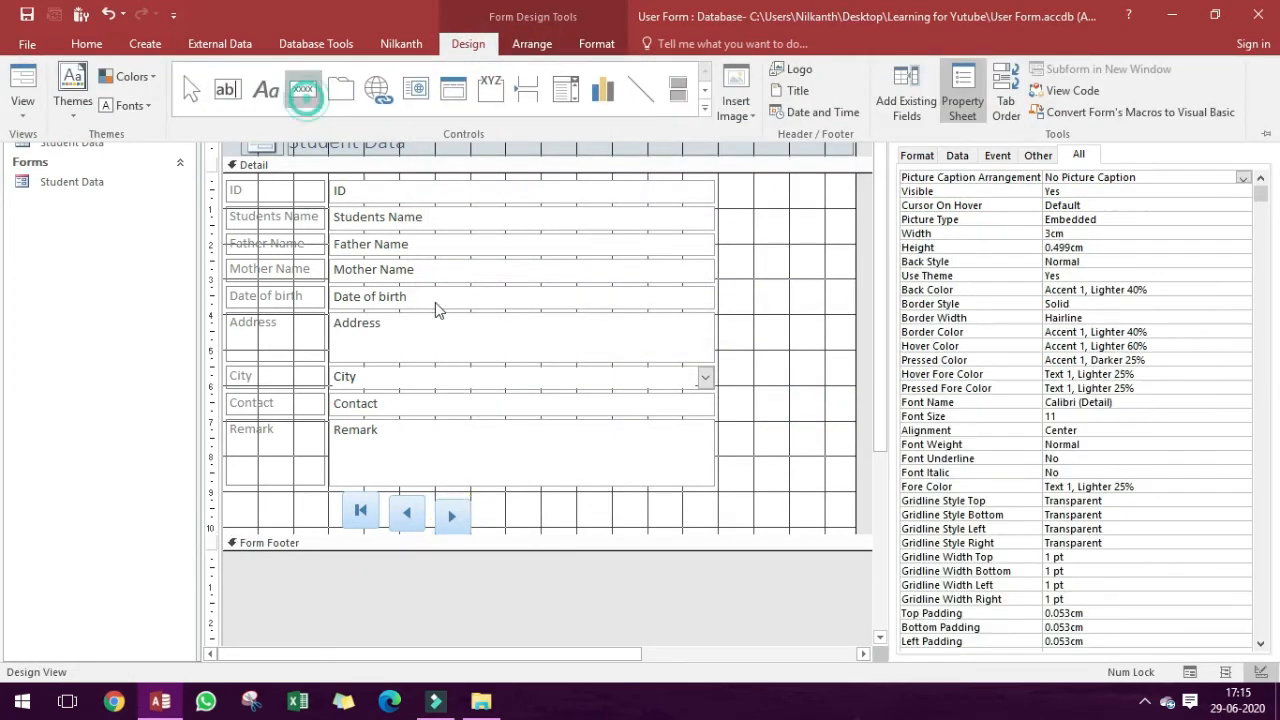
click(484, 496)
click(749, 300)
click(758, 399)
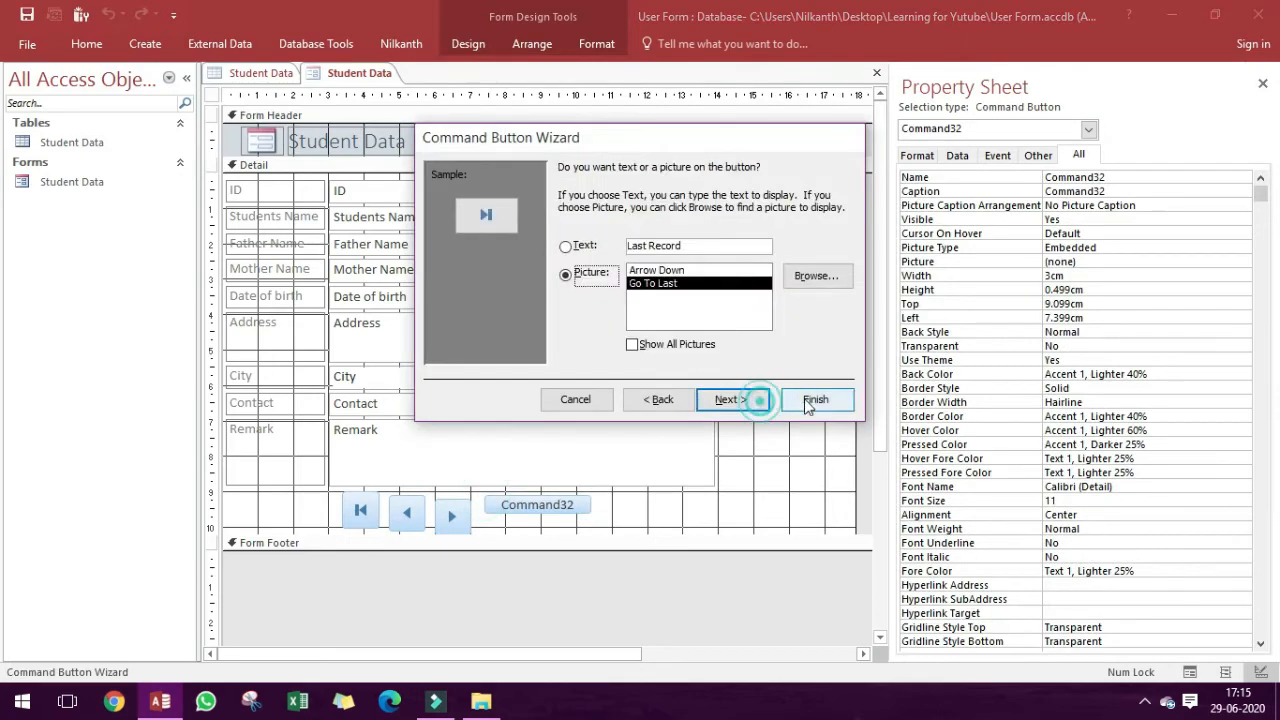
click(812, 400)
Arrange the four navigation buttons together in a Stacked layout.
drag(338, 562, 334, 551)
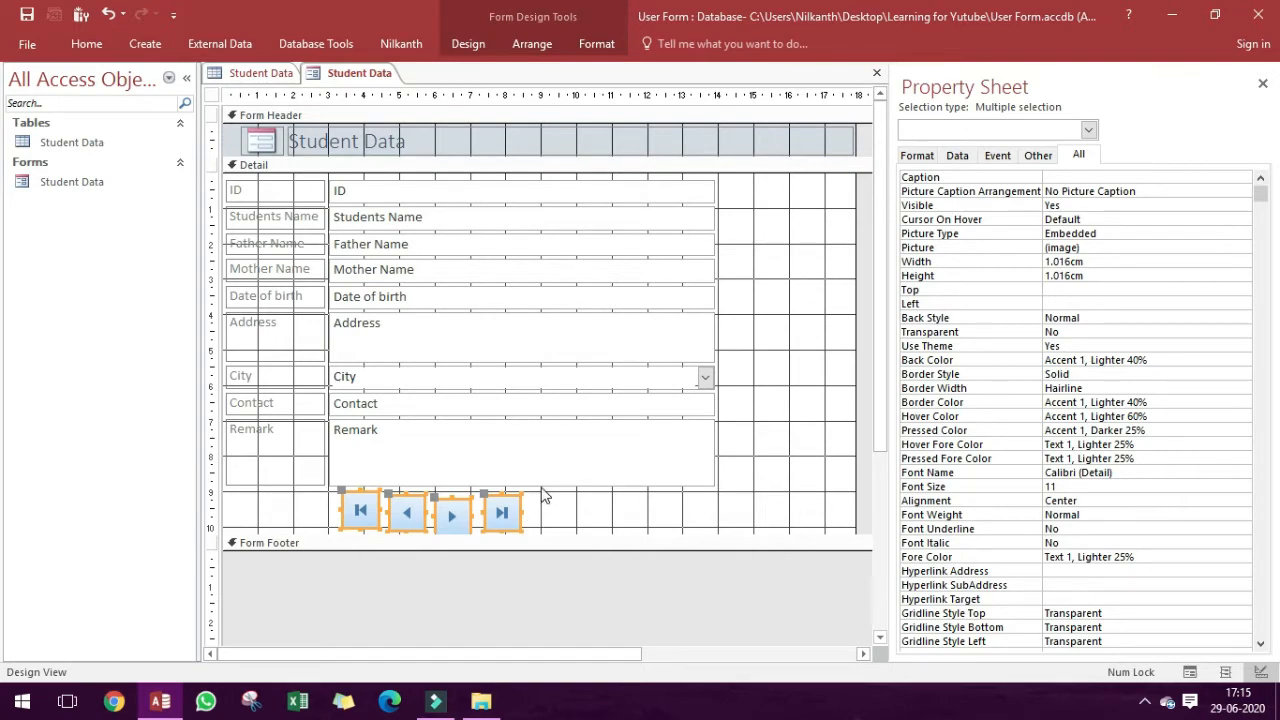
drag(561, 494, 298, 562)
click(529, 47)
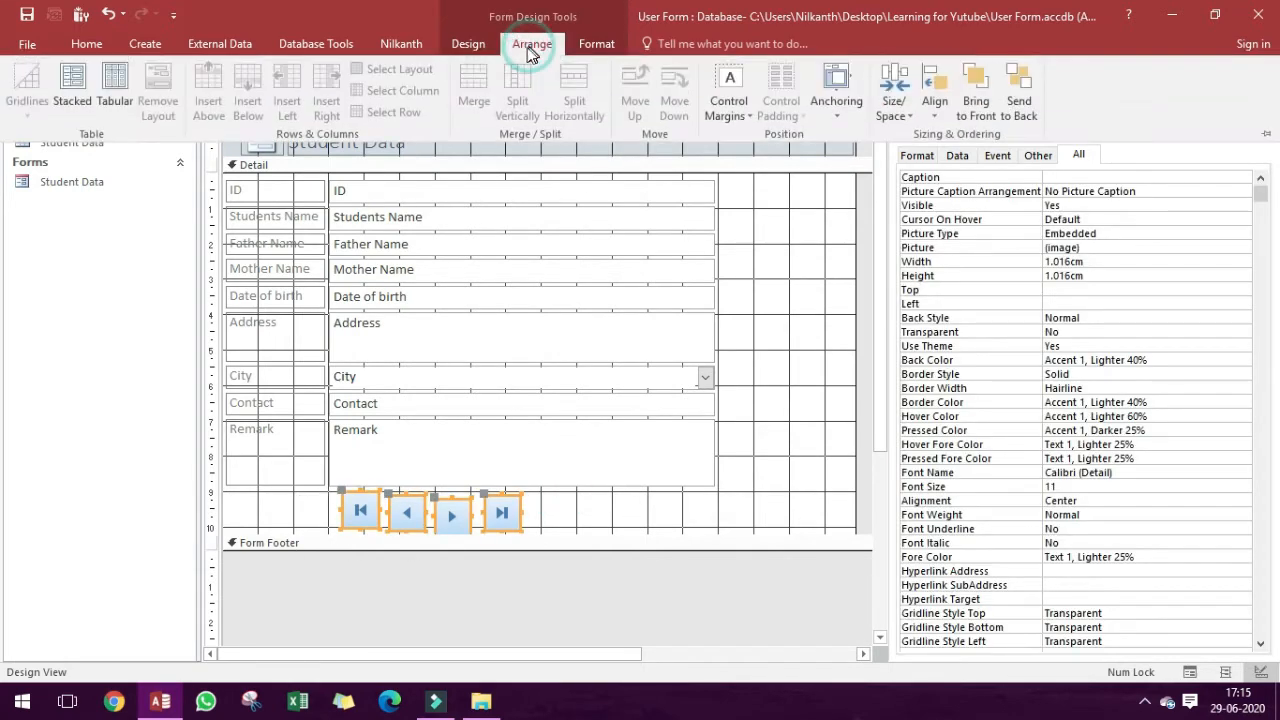
click(75, 88)
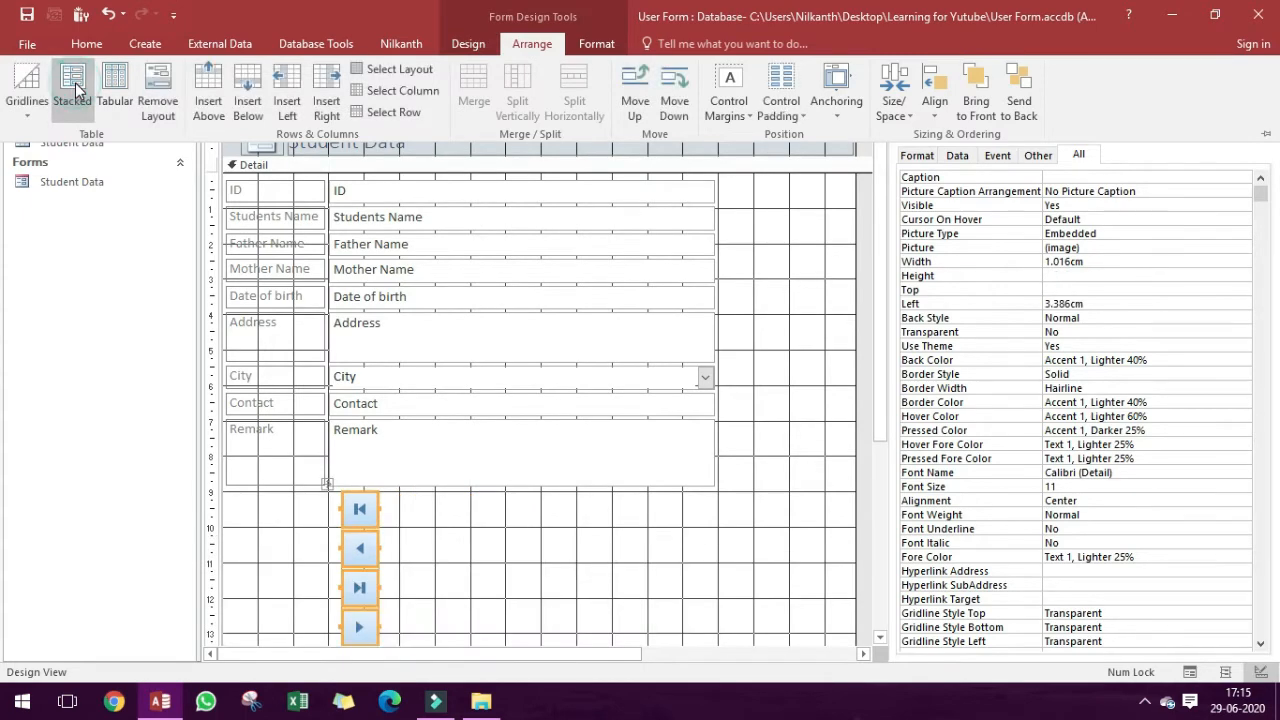
Move the stack of navigation buttons up beside the data boxes, starting level with the ID field.
click(428, 562)
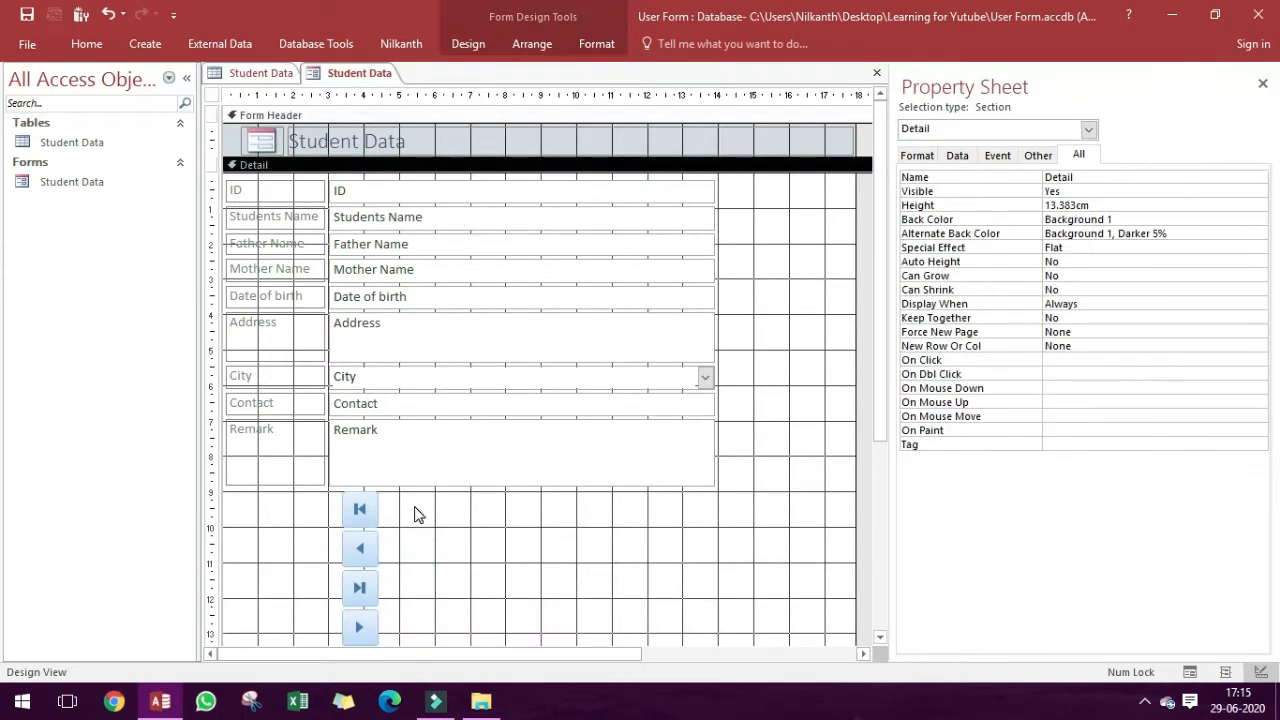
drag(416, 509, 350, 638)
drag(365, 471, 751, 161)
click(800, 355)
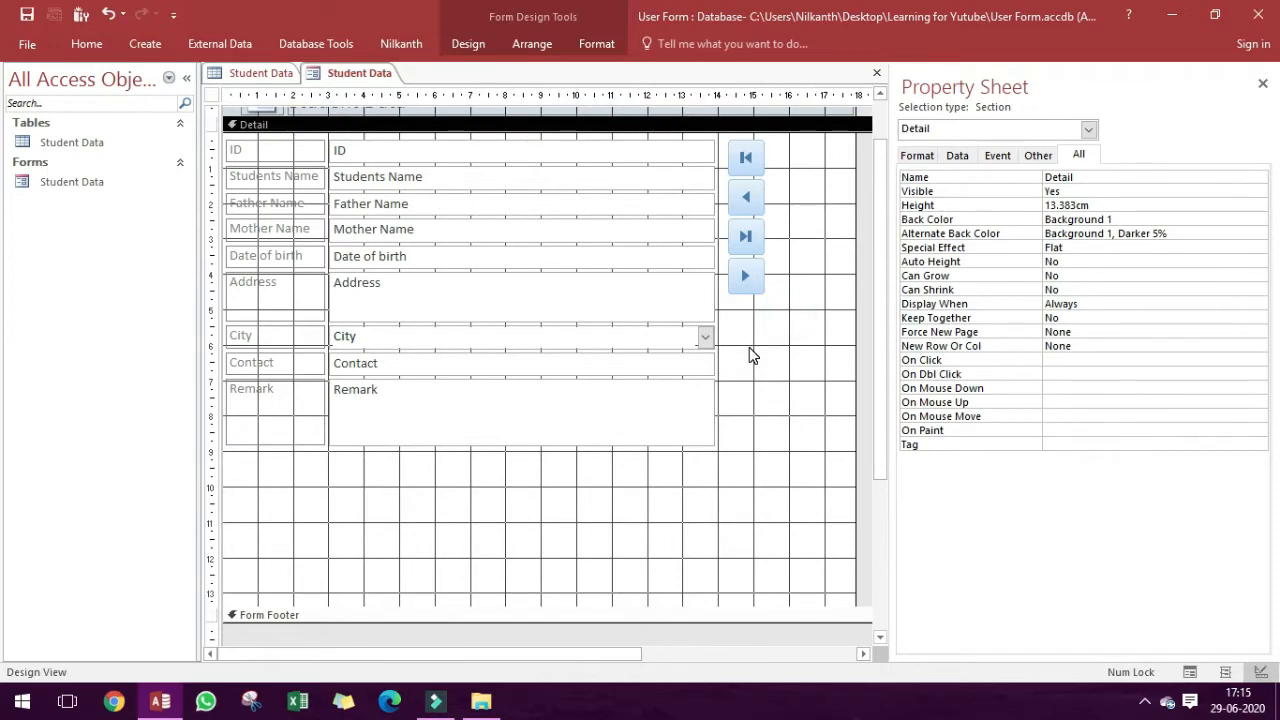
Add a command button near the Remark box with the Form Operations action Close Form.
click(468, 43)
click(300, 91)
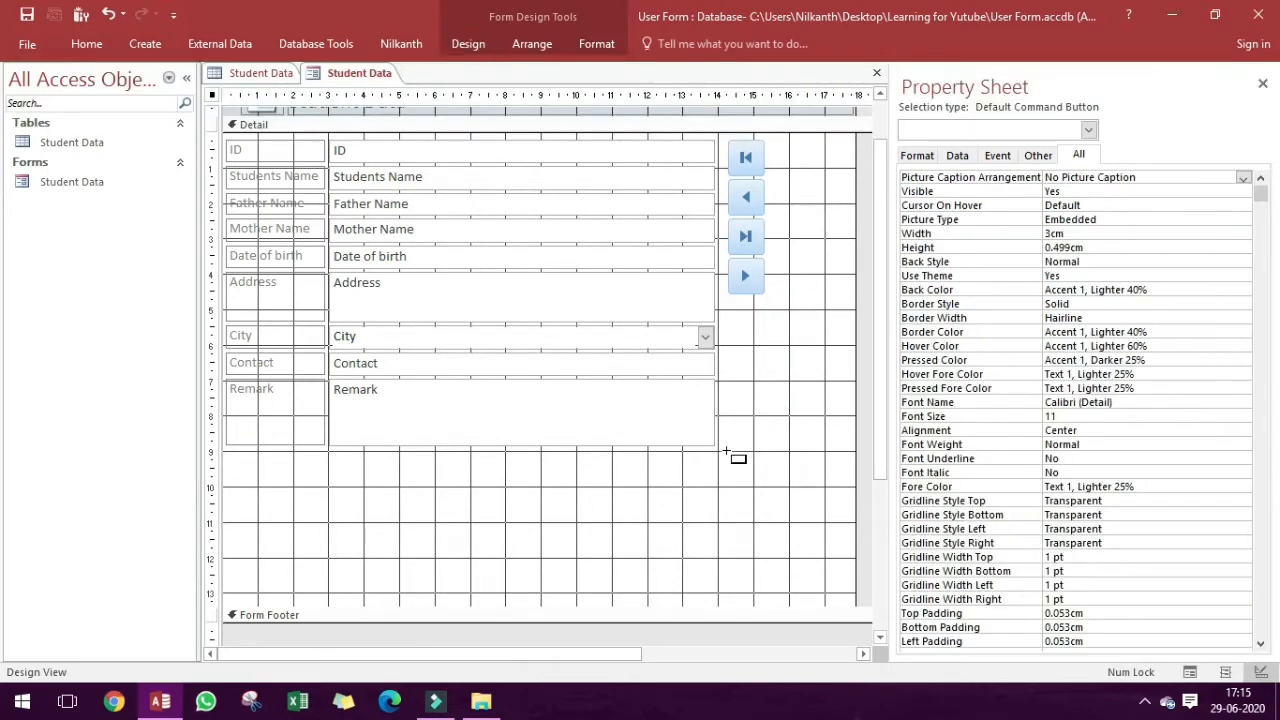
click(718, 400)
click(612, 274)
click(612, 288)
click(736, 275)
click(733, 399)
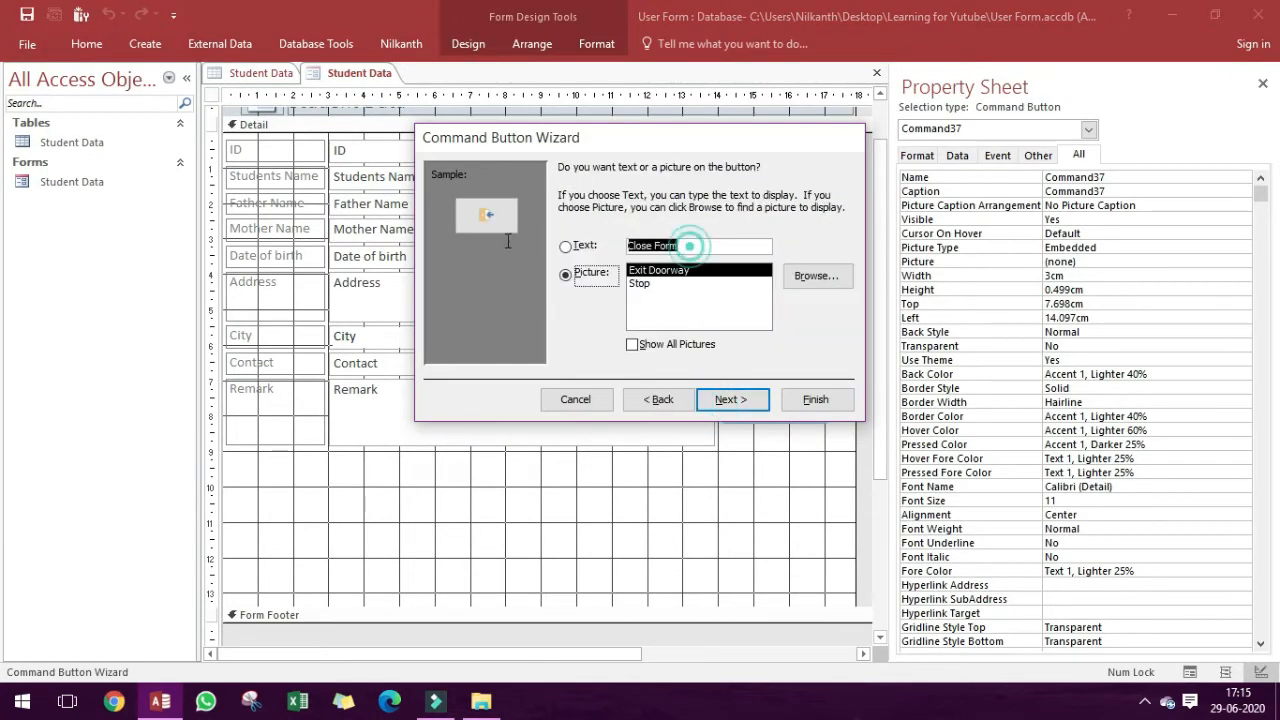
Show the text OK on the close button instead of a picture and finish the wizard.
drag(688, 247, 505, 240)
text(OK)
key(Return)
key(Return)
Fit the OK button beside the lower part of the Remark box and shorten the Detail section to about 9 cm.
drag(753, 418, 850, 421)
drag(696, 608, 698, 450)
click(771, 388)
drag(788, 409, 786, 424)
click(794, 358)
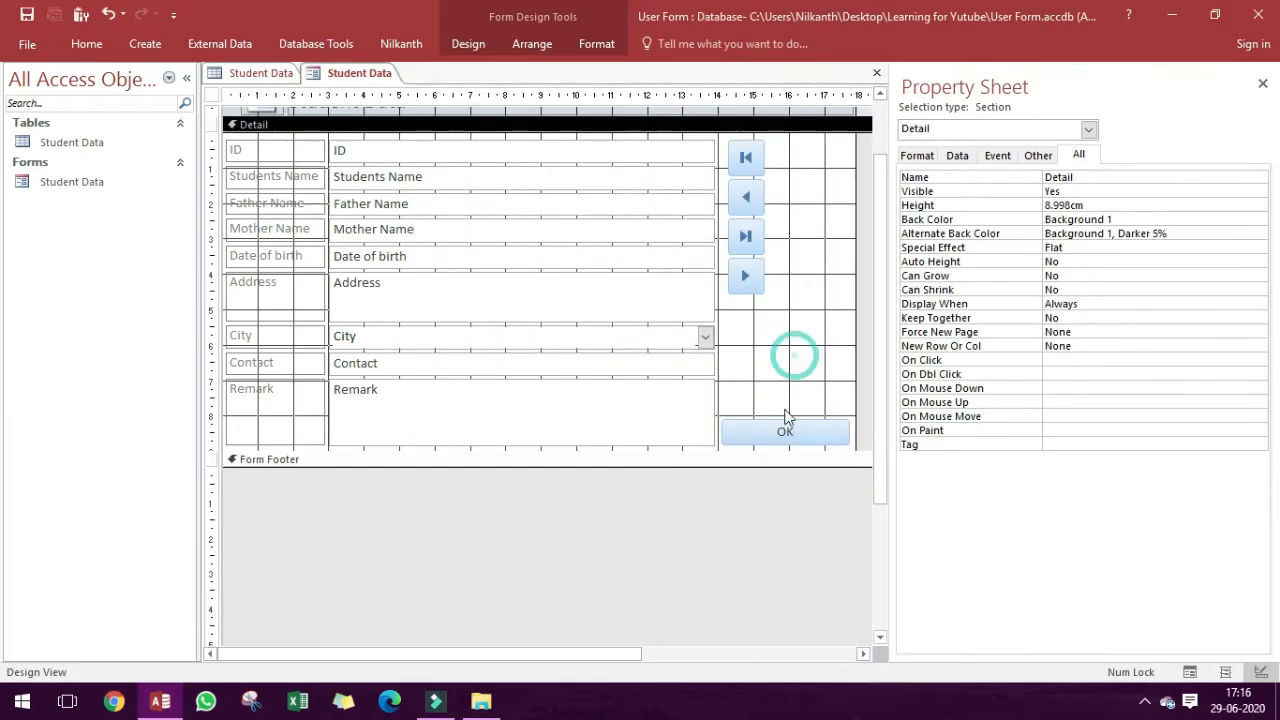
click(785, 428)
Set the form's Pop Up property to Yes and display the form in Form View.
click(628, 498)
click(1074, 205)
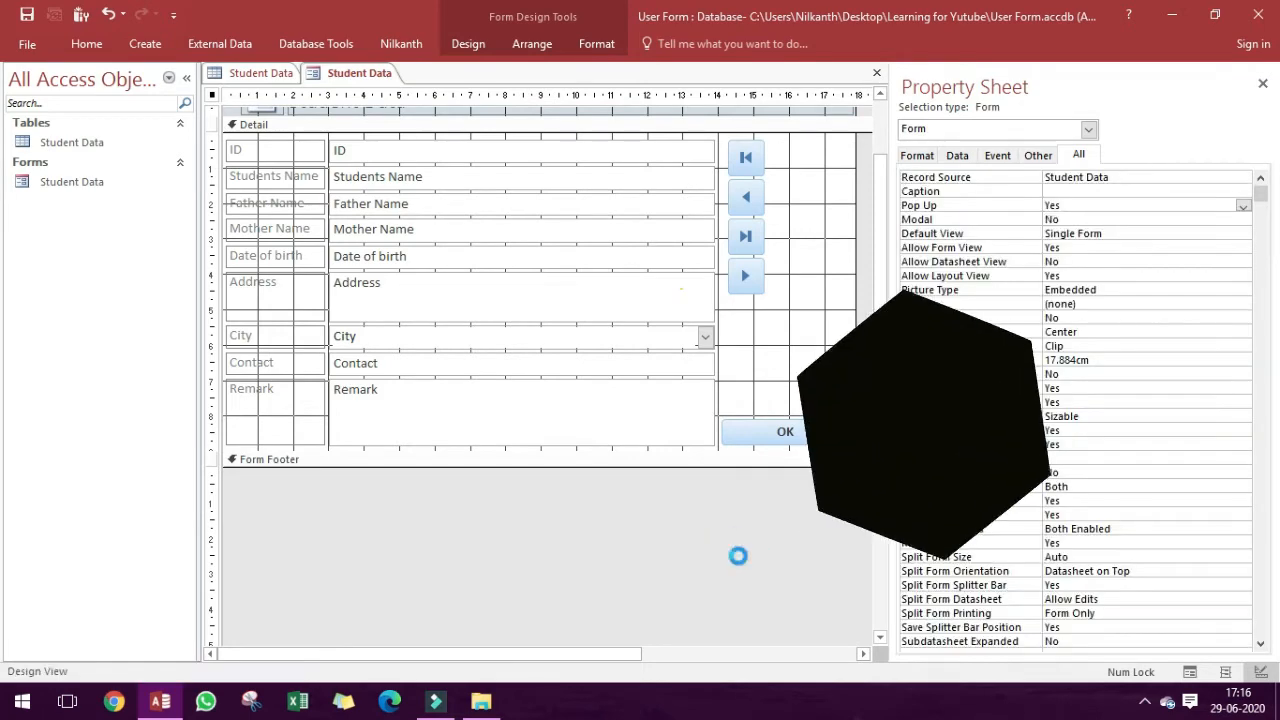
key(ctrl+period)
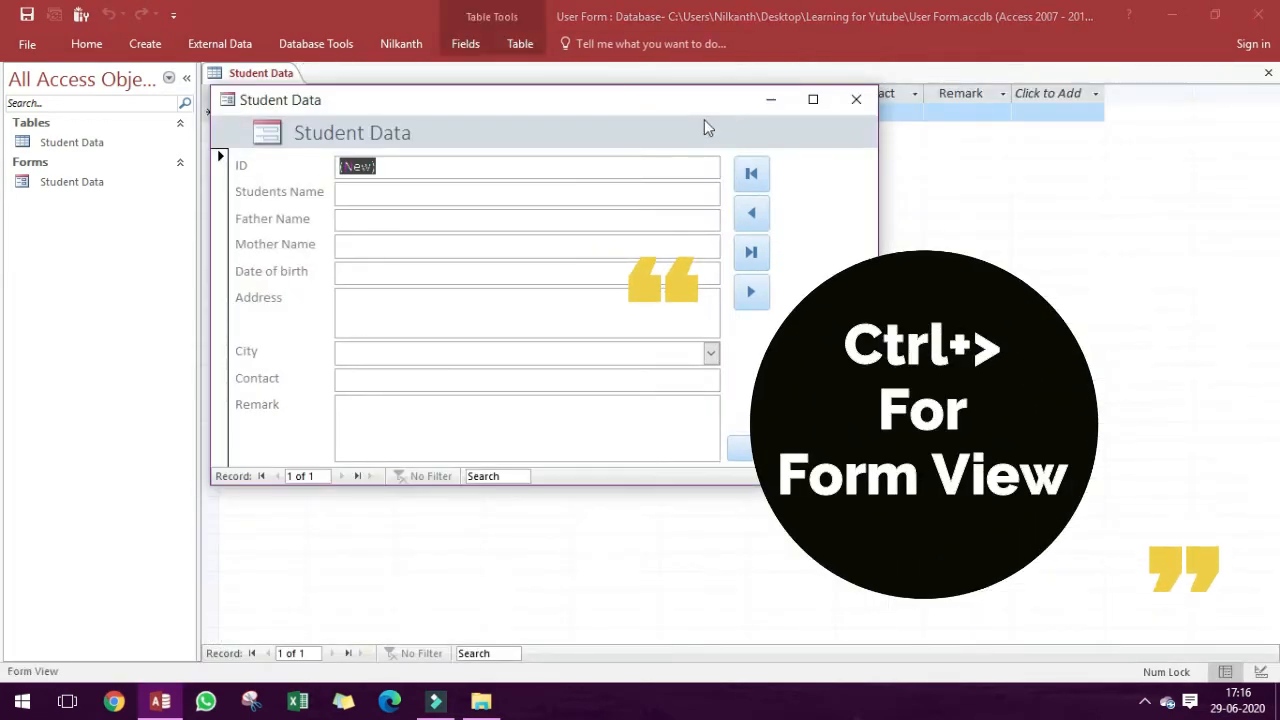
Close the Student Data pop-up form and the open Student Data table.
drag(677, 107, 767, 144)
click(946, 134)
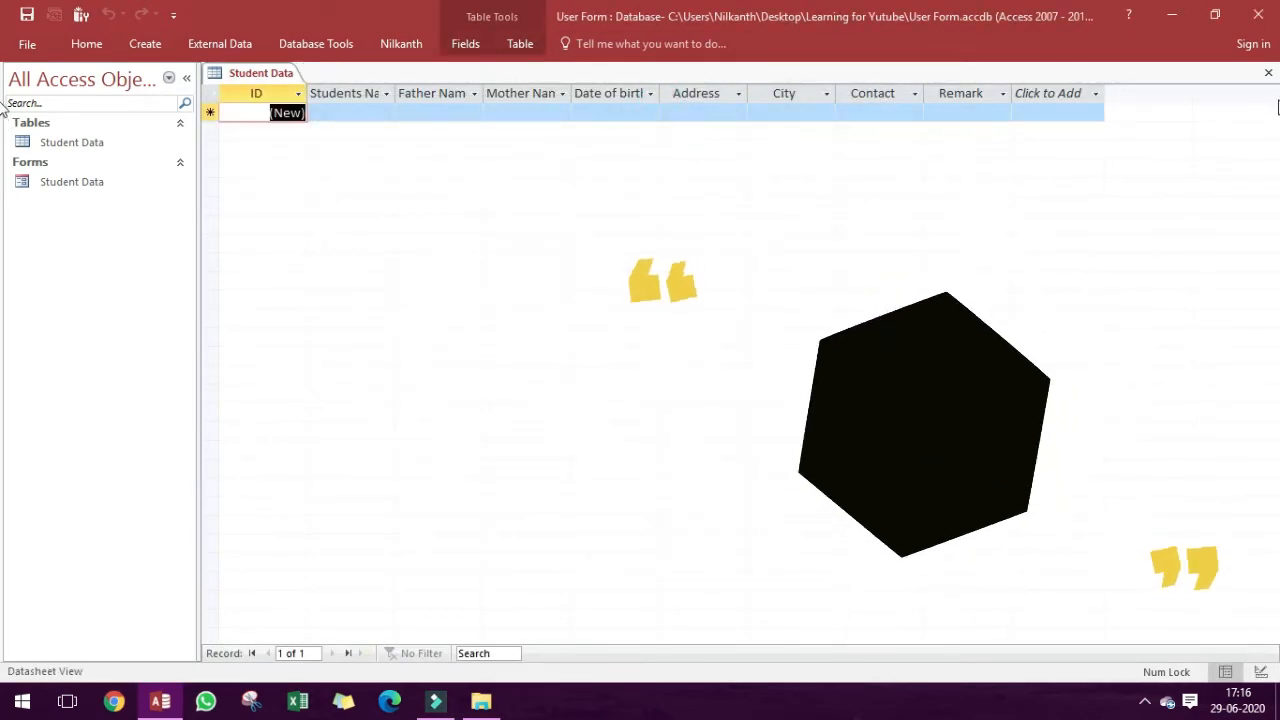
click(1268, 73)
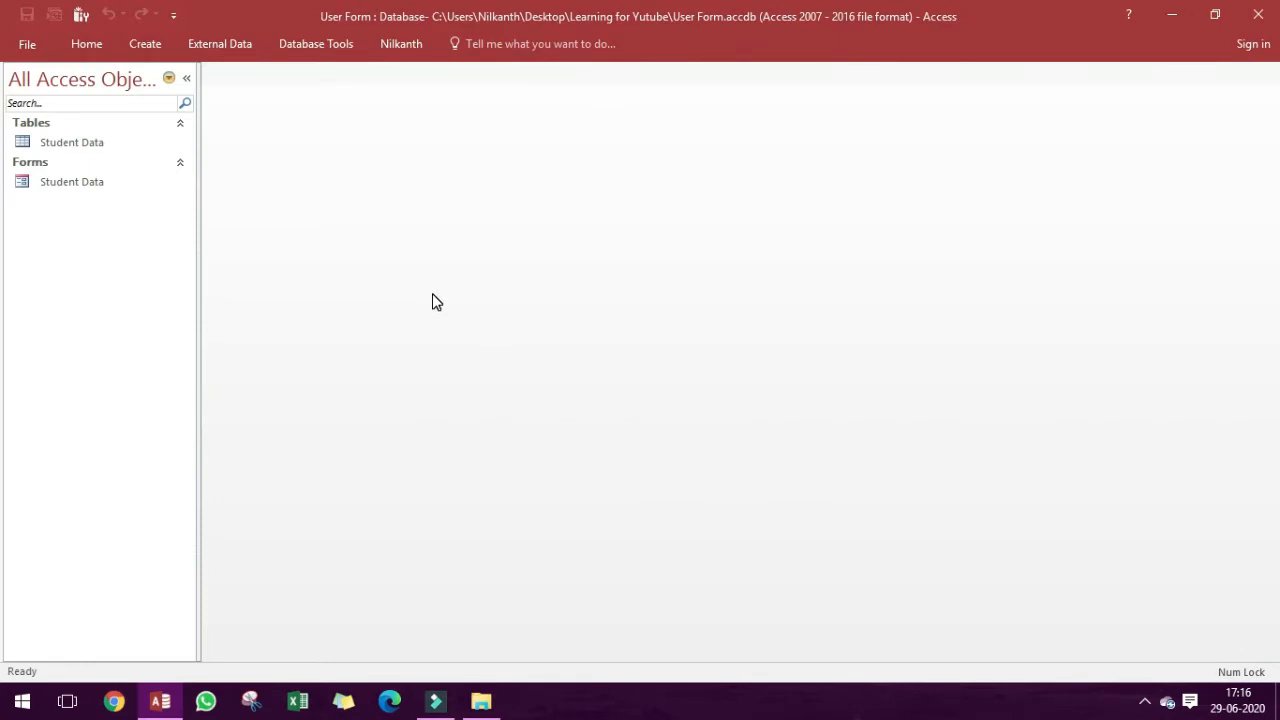
Create a new blank form in Design View.
click(140, 43)
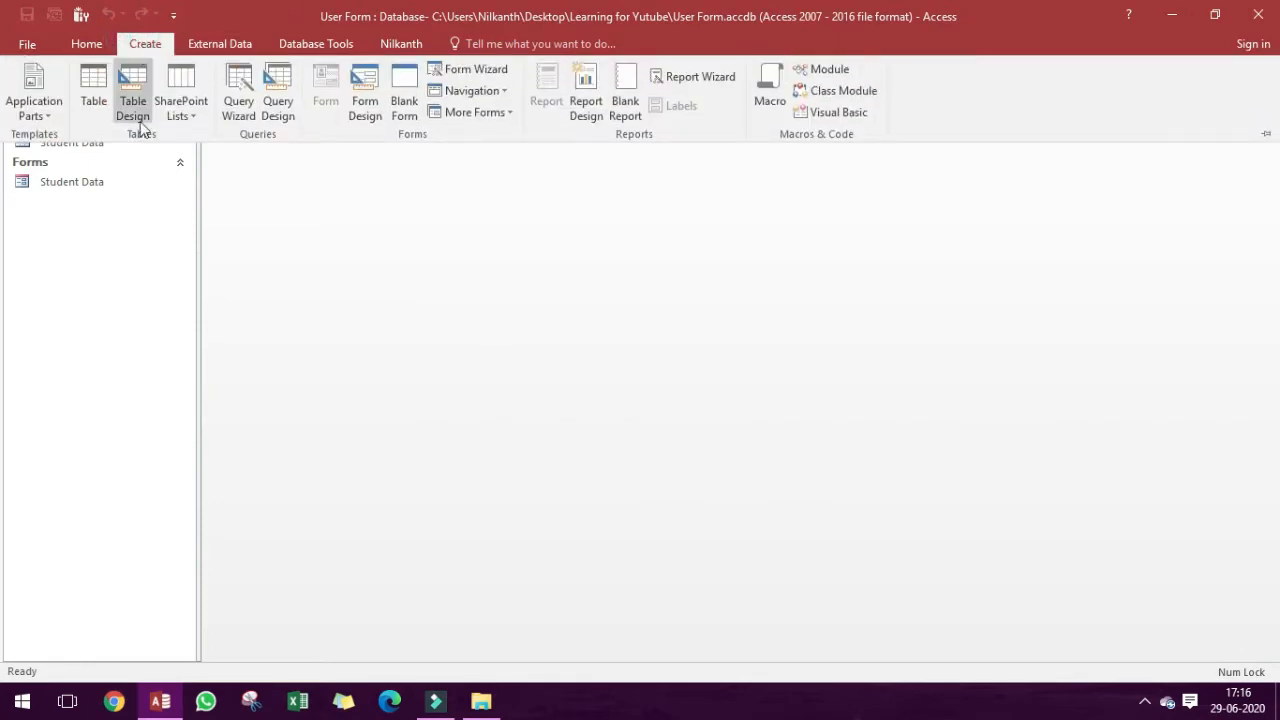
click(368, 110)
click(590, 115)
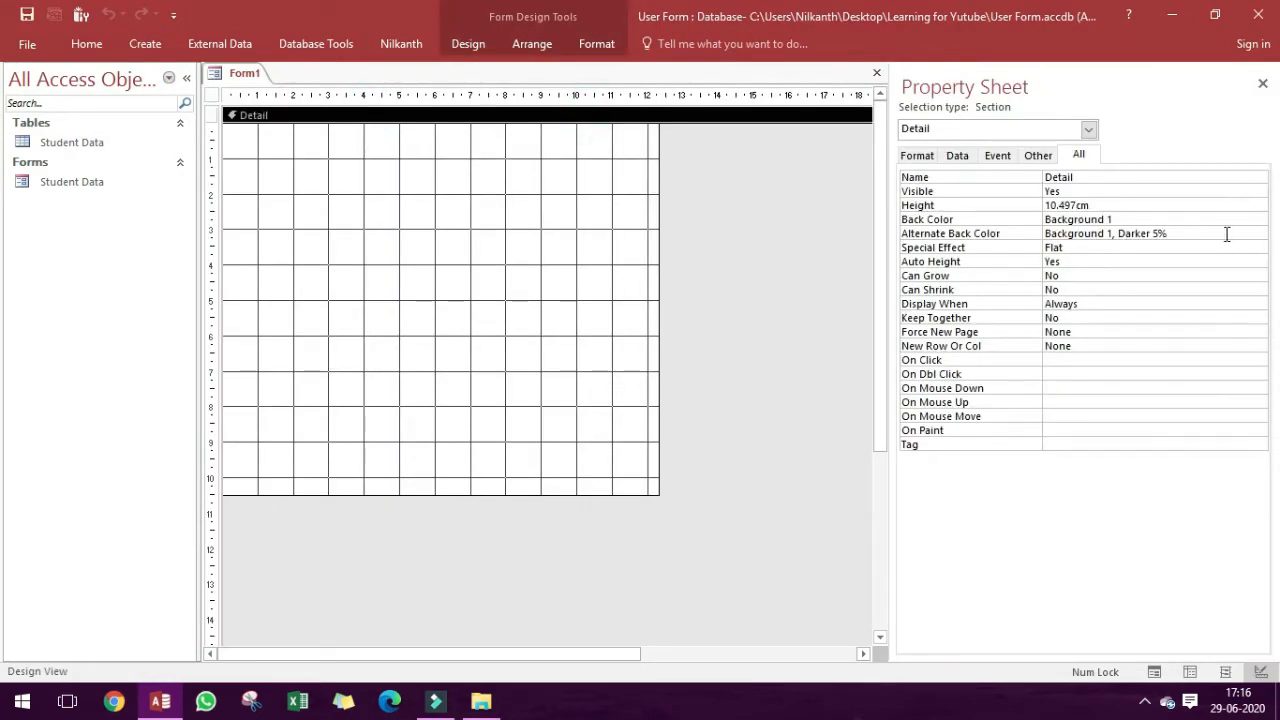
Set the Detail section's Back Color to the darkest green theme color and widen the form to about 14.3 cm.
click(1258, 233)
click(1095, 514)
click(1260, 219)
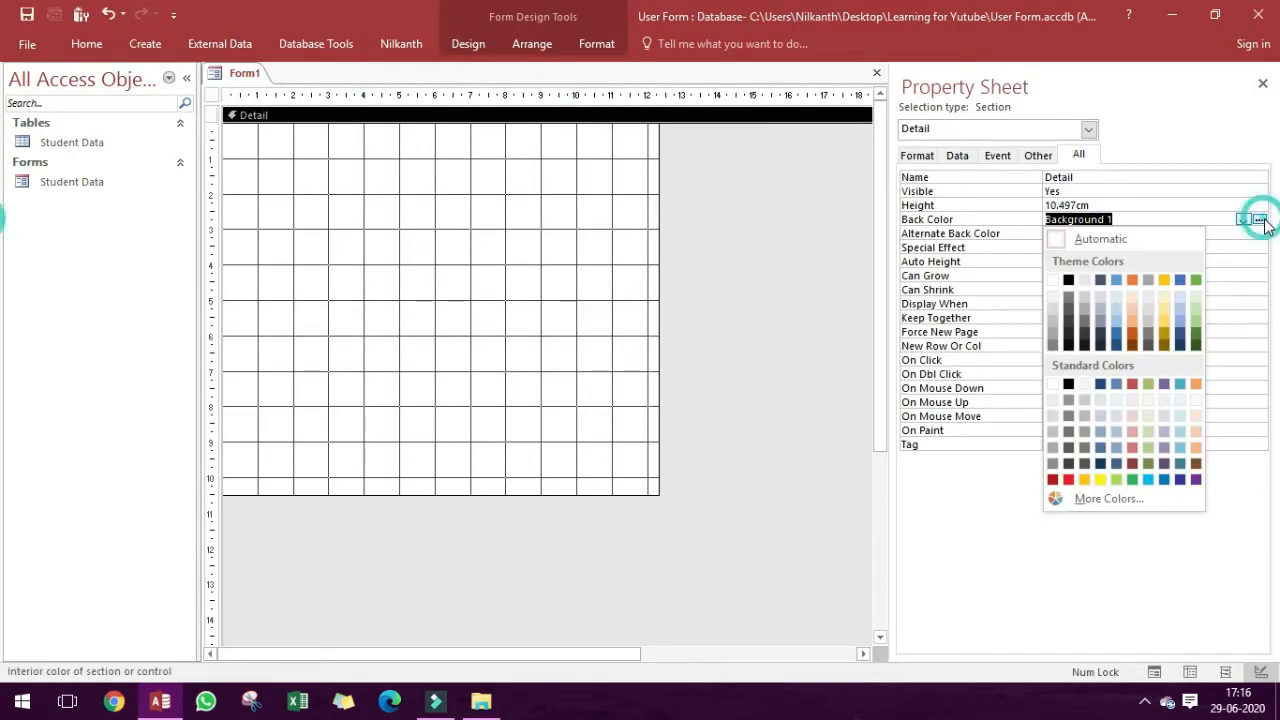
click(1196, 343)
click(698, 206)
drag(658, 172, 728, 184)
Save the new form under the name Startup.
key(ctrl+s)
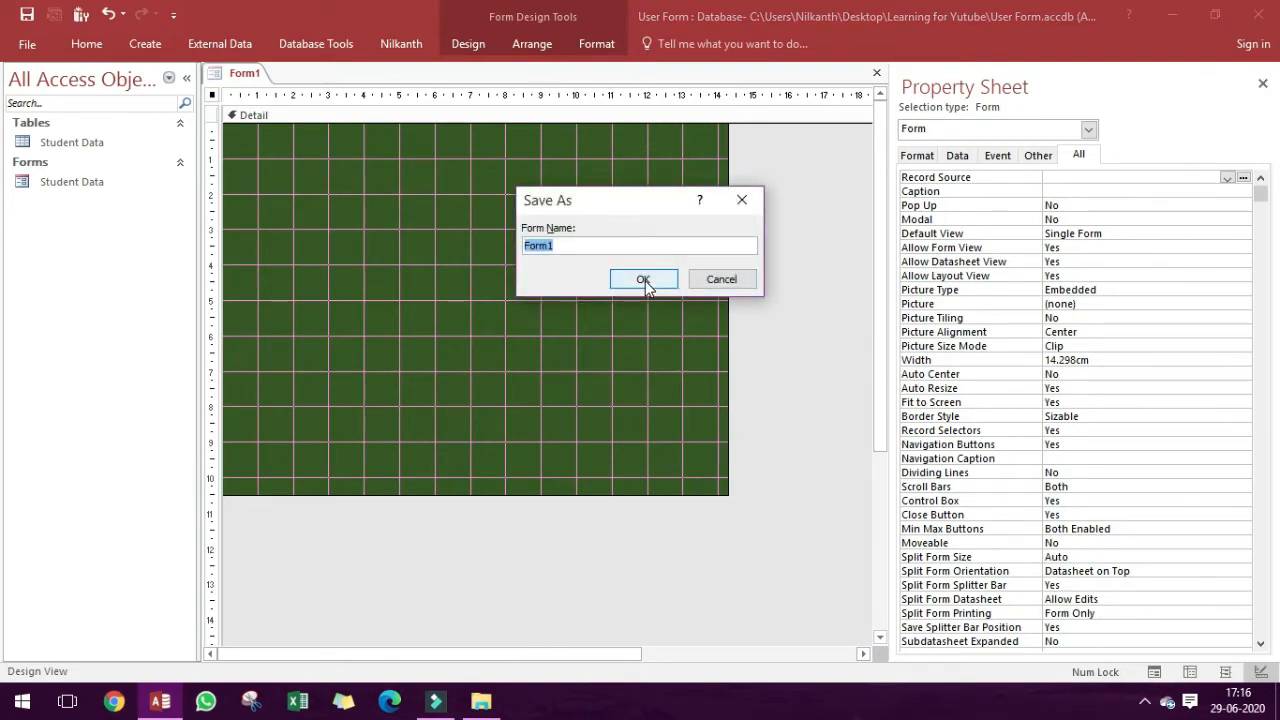
text(Startup)
click(643, 279)
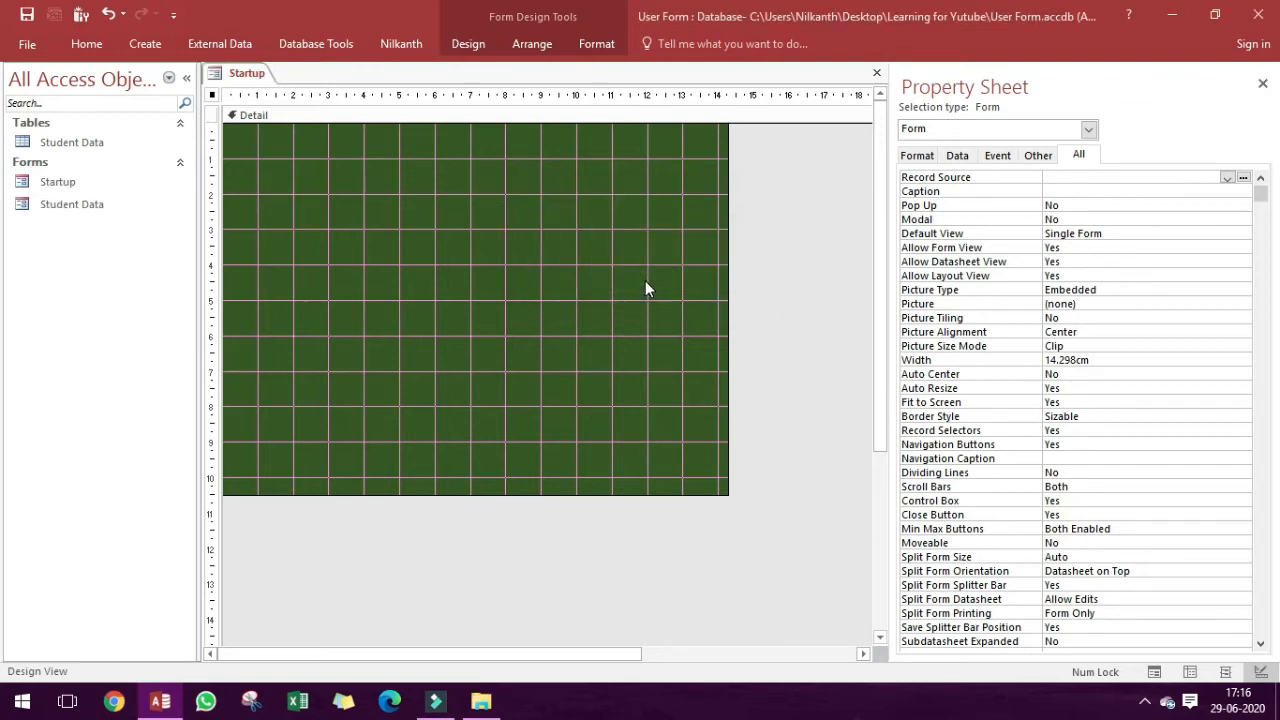
Draw a command button about 4.8 by 1.3 cm in the upper middle of the Detail section, without using the wizard.
click(476, 47)
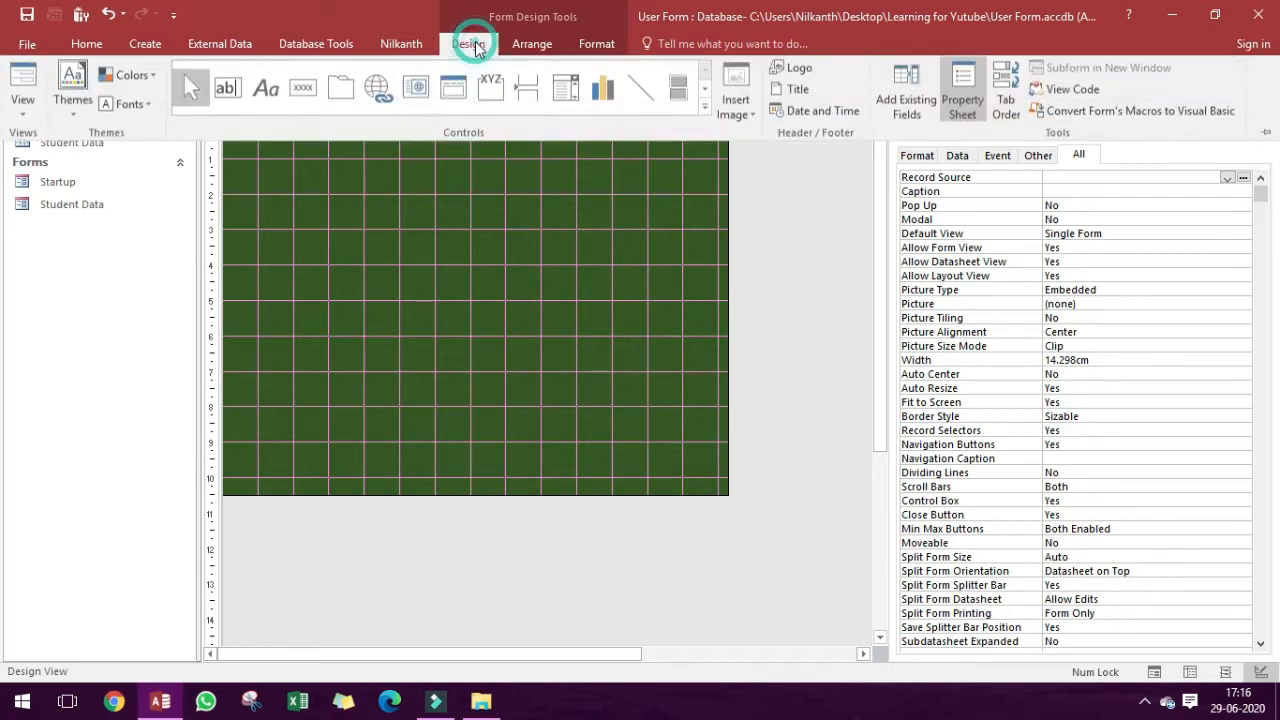
click(307, 107)
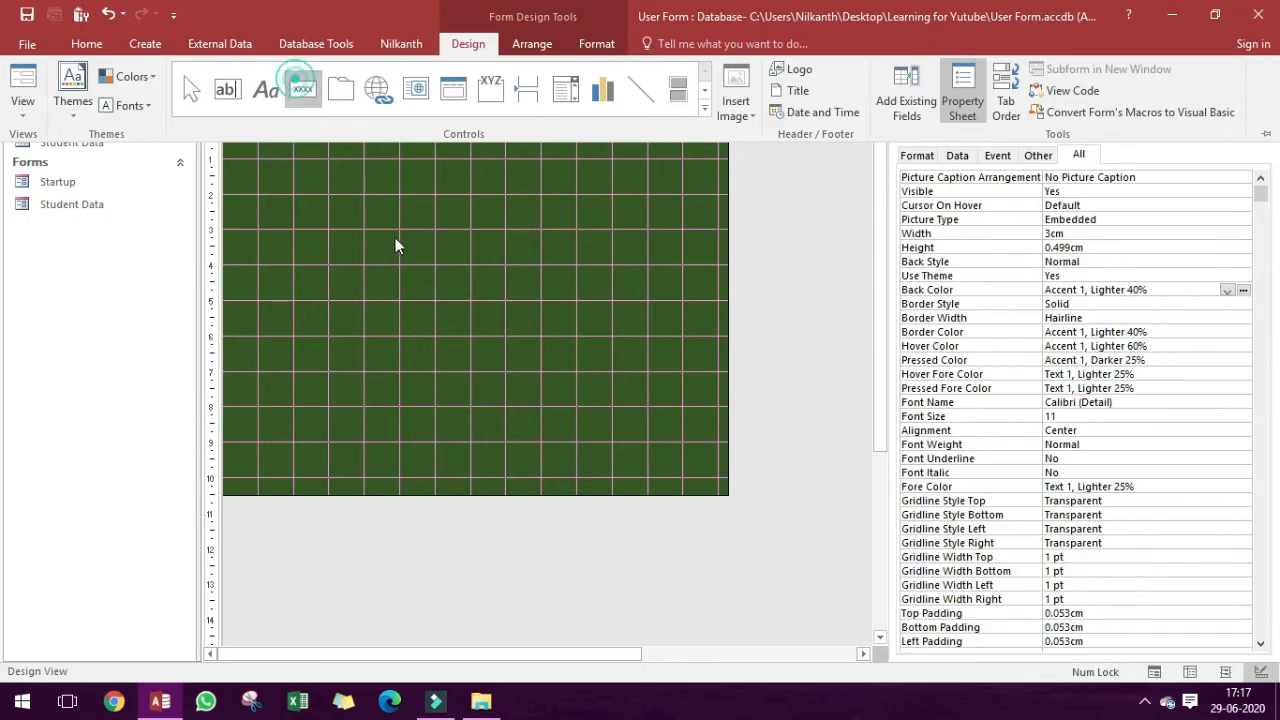
drag(364, 186, 535, 233)
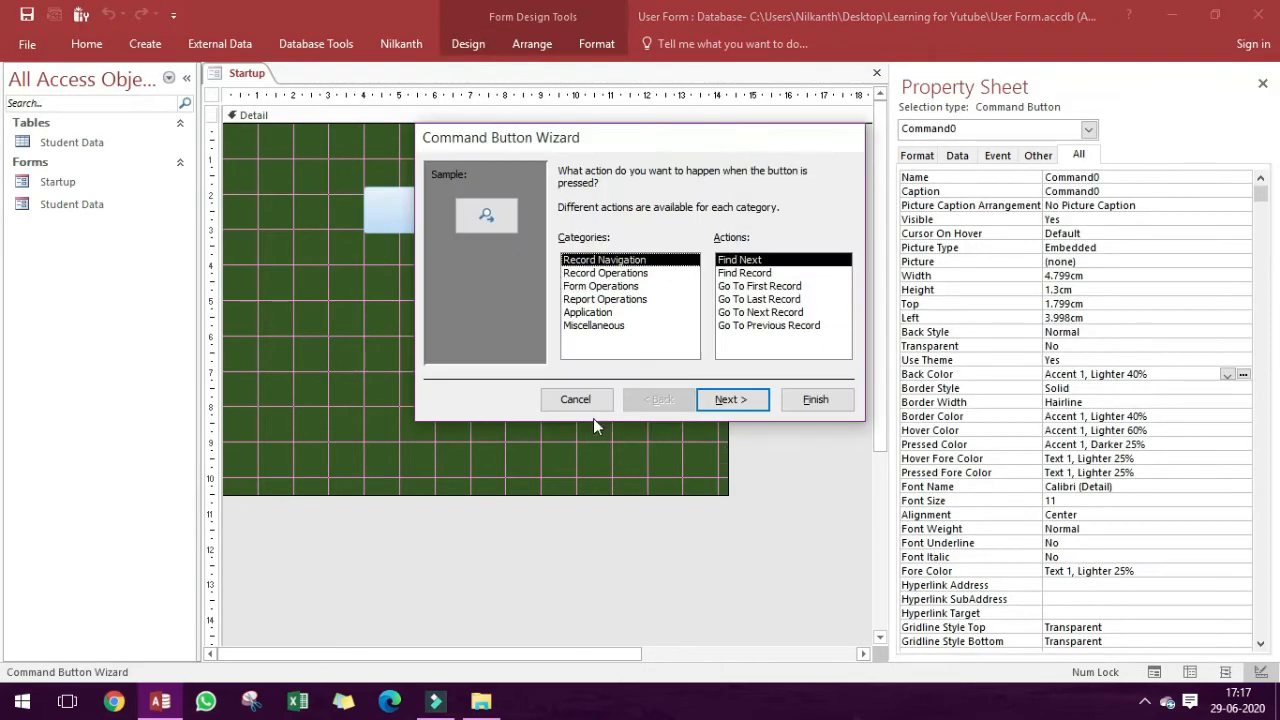
click(577, 400)
Change the new button's caption to Entry.
double_click(491, 208)
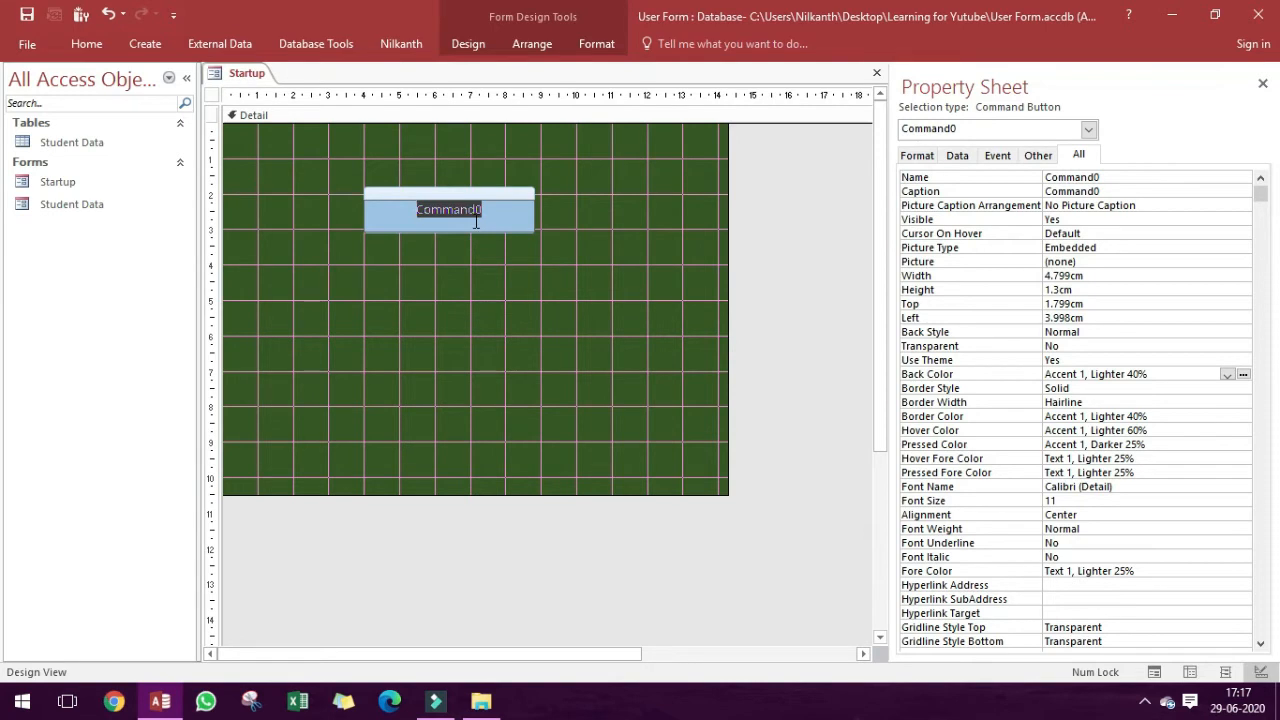
text(Entry)
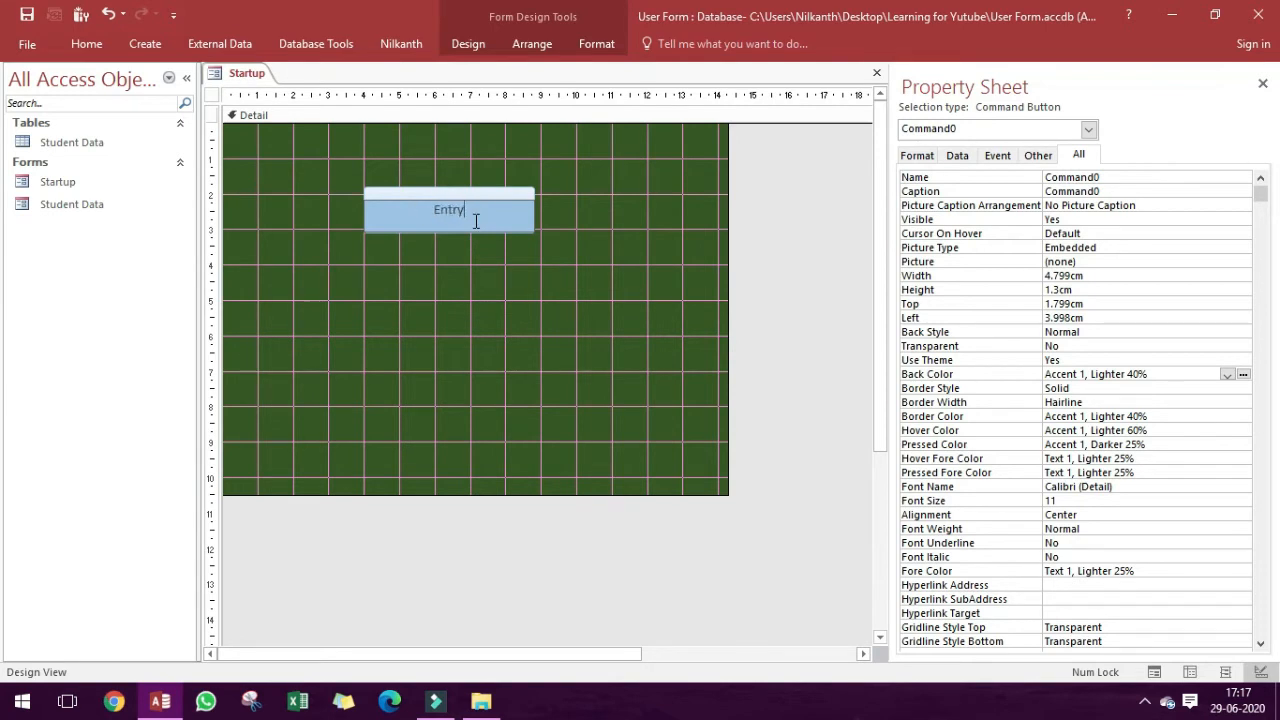
key(Return)
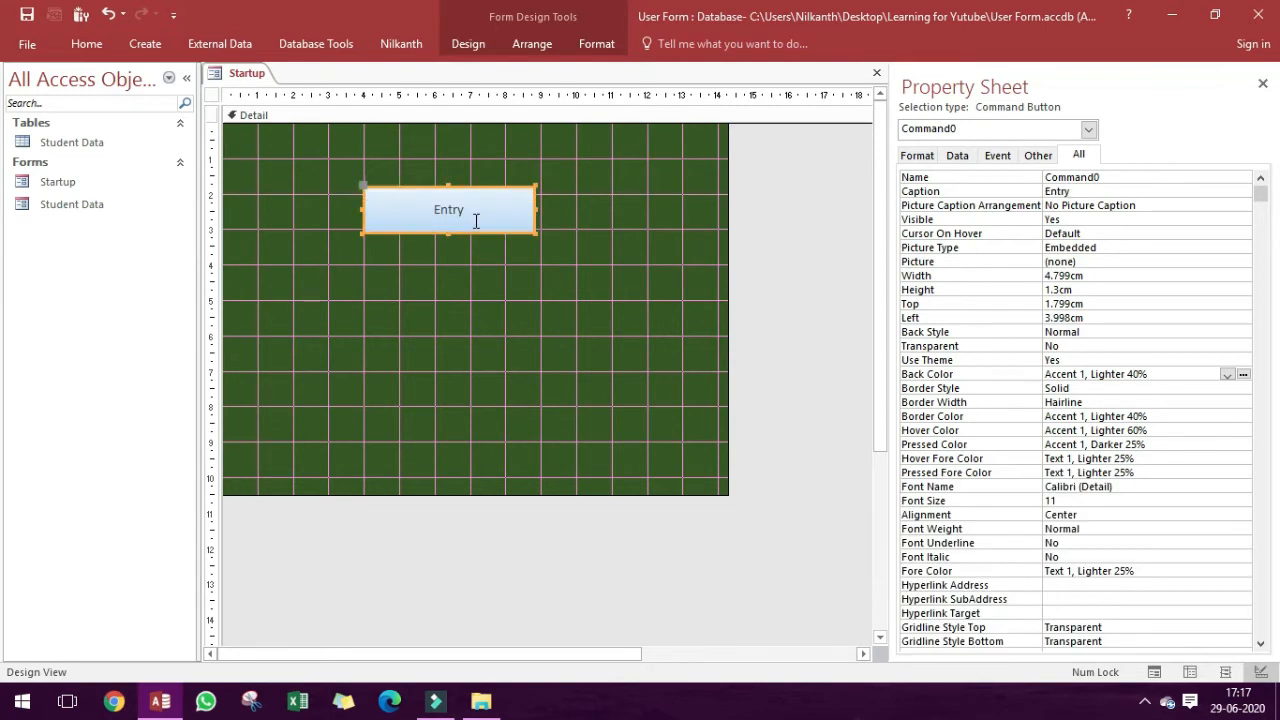
Format the Entry button's text as 18 point bold.
click(597, 44)
click(298, 76)
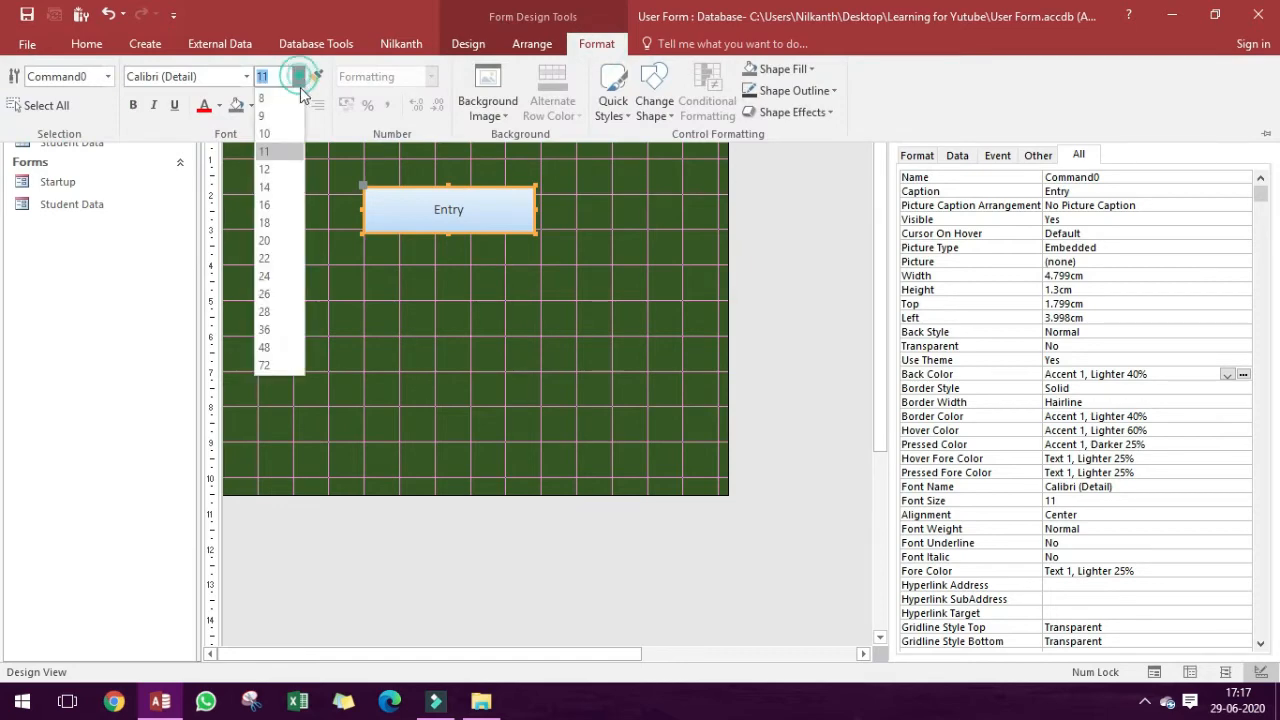
click(269, 228)
click(135, 107)
click(400, 268)
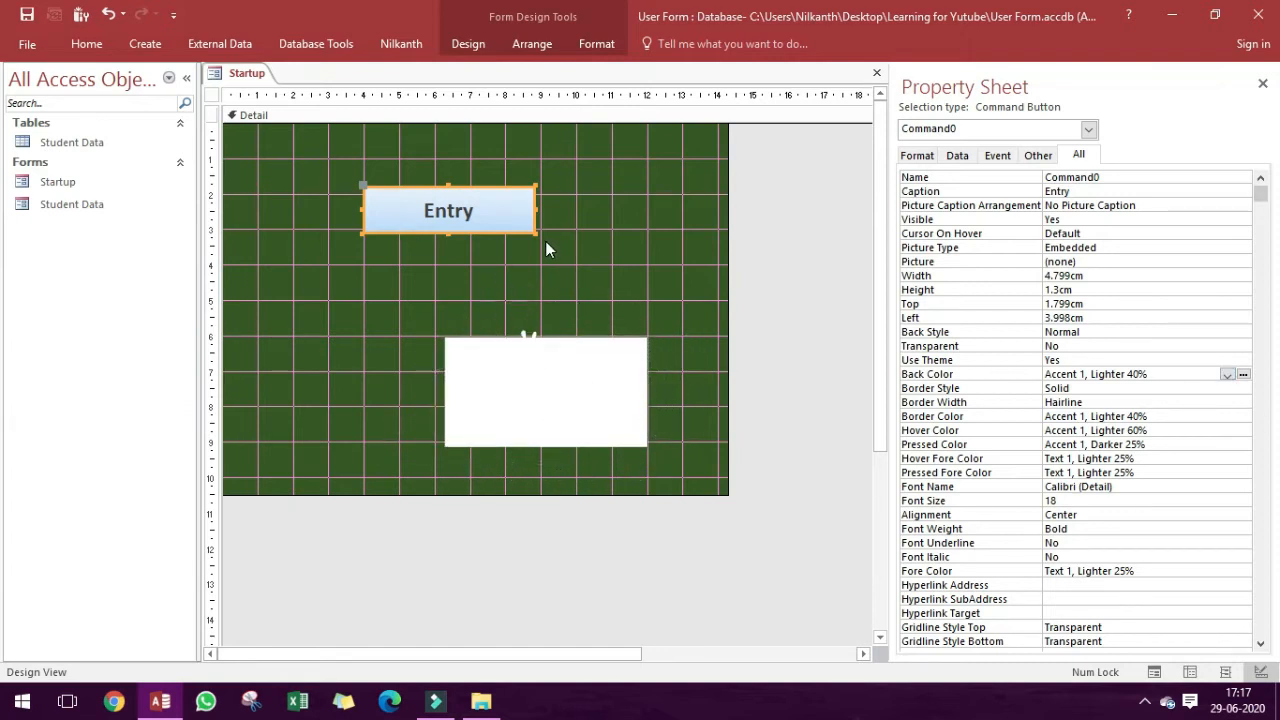
Open the Macro Builder for the Entry button's On Click event.
click(1257, 417)
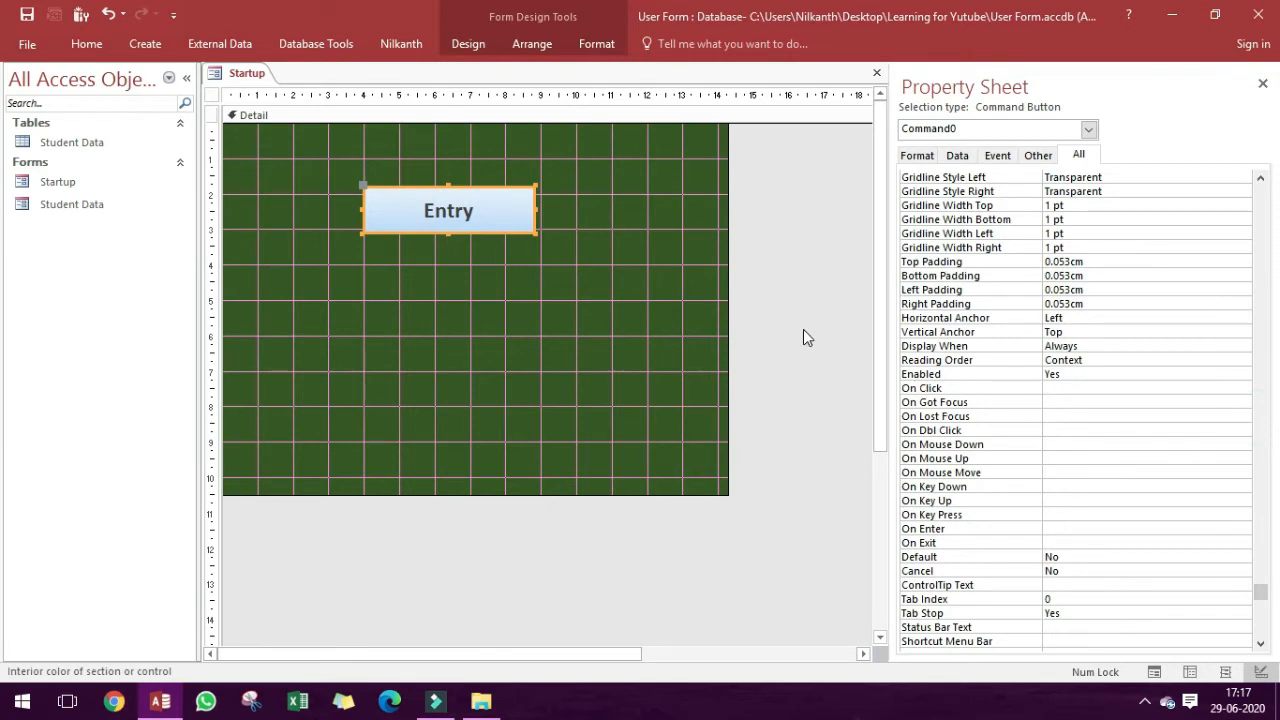
click(1090, 389)
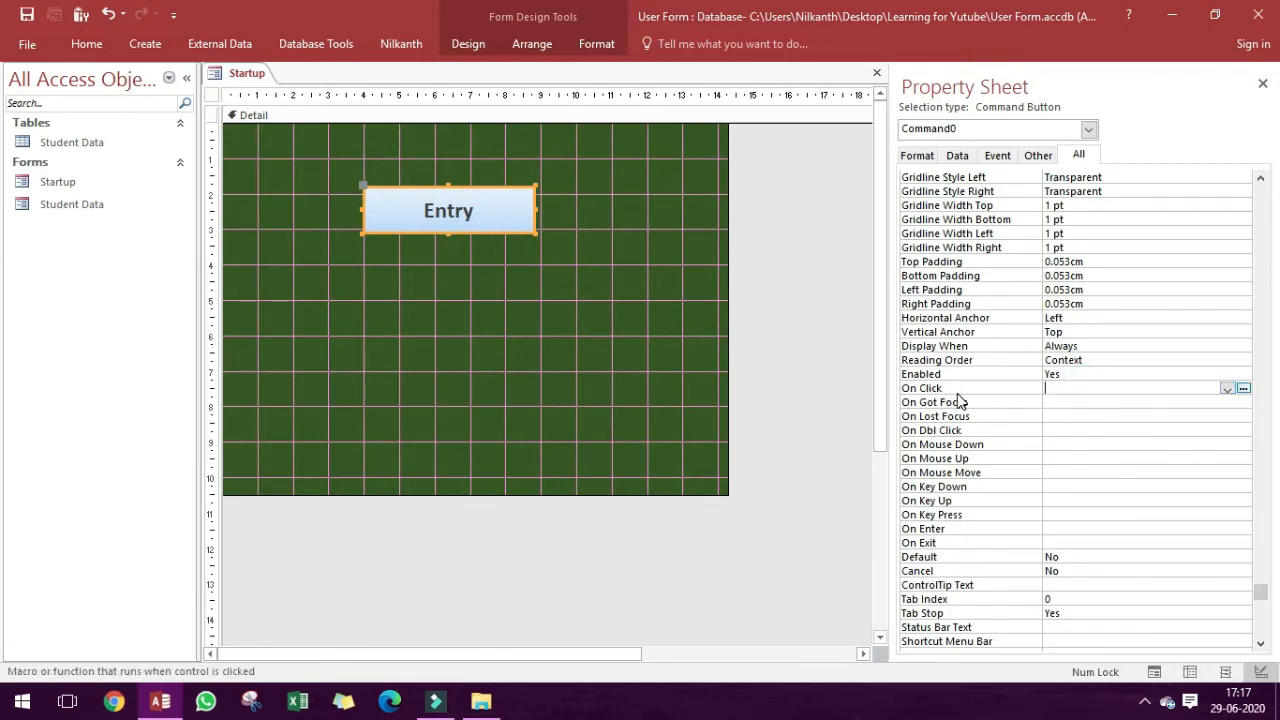
click(1243, 389)
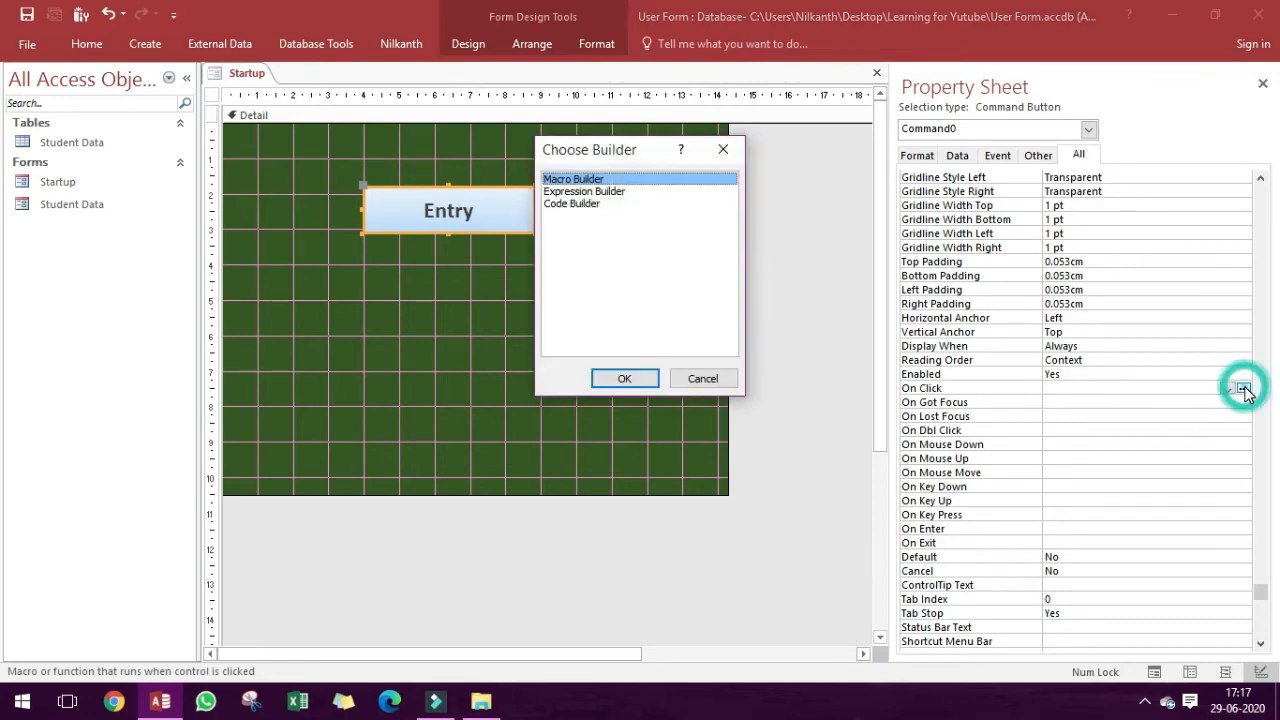
click(626, 379)
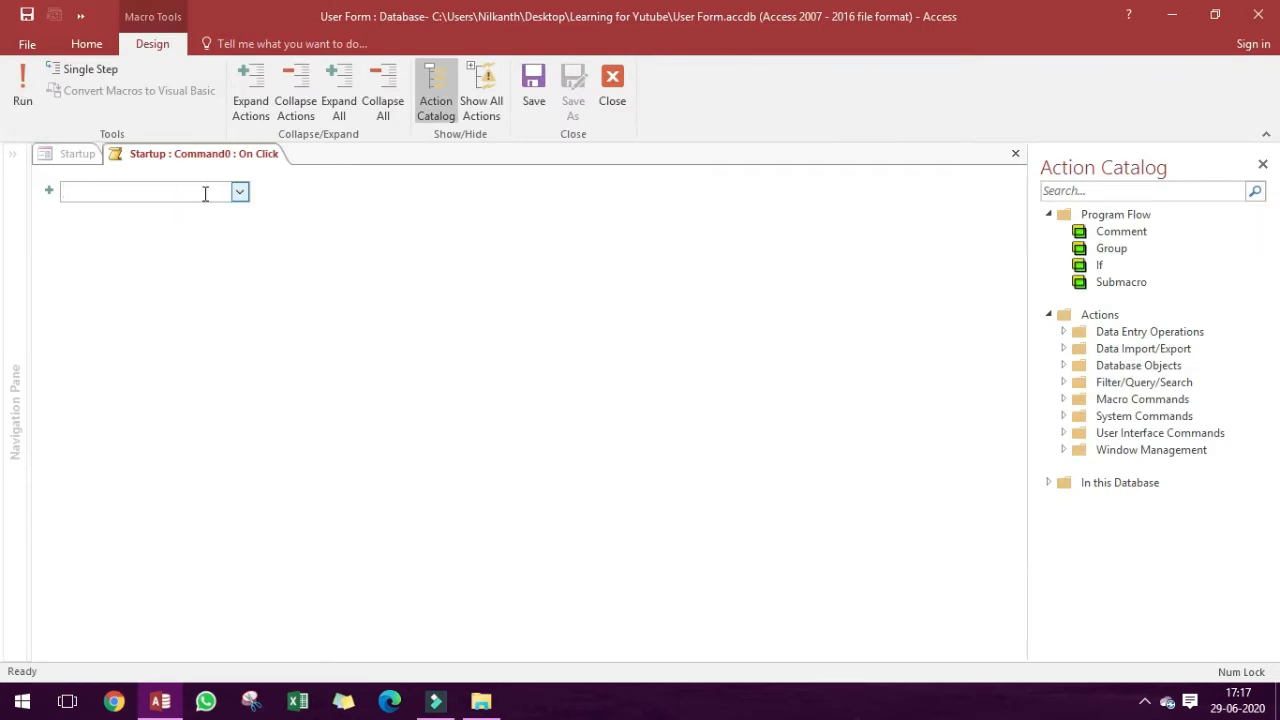
Add an OpenForm action to the macro with Student Data as the form name.
text(OpenForm)
key(Return)
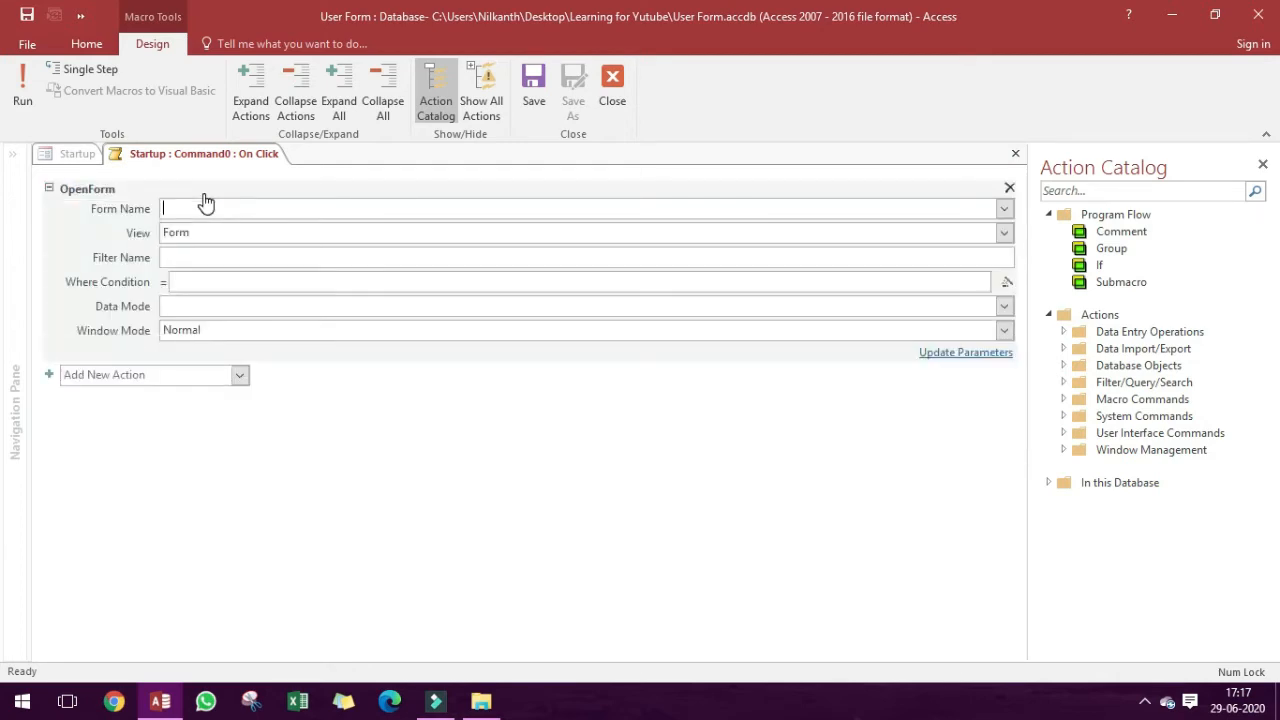
click(1005, 208)
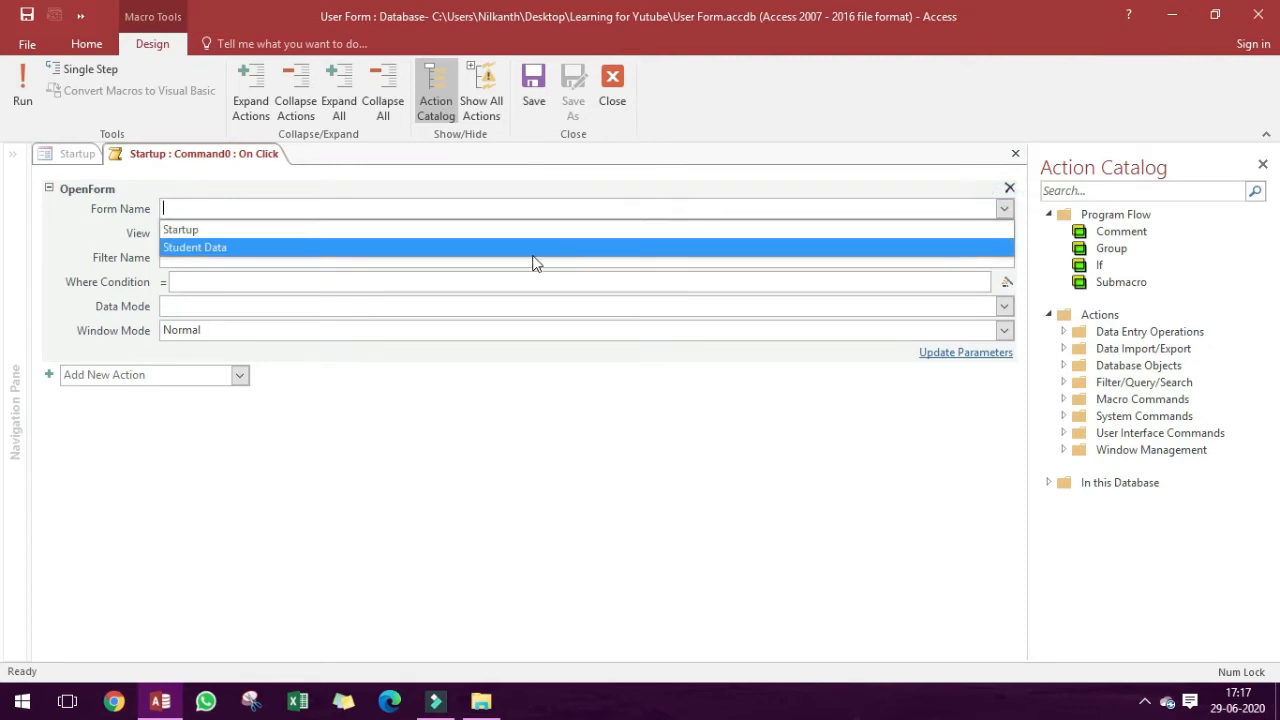
click(222, 249)
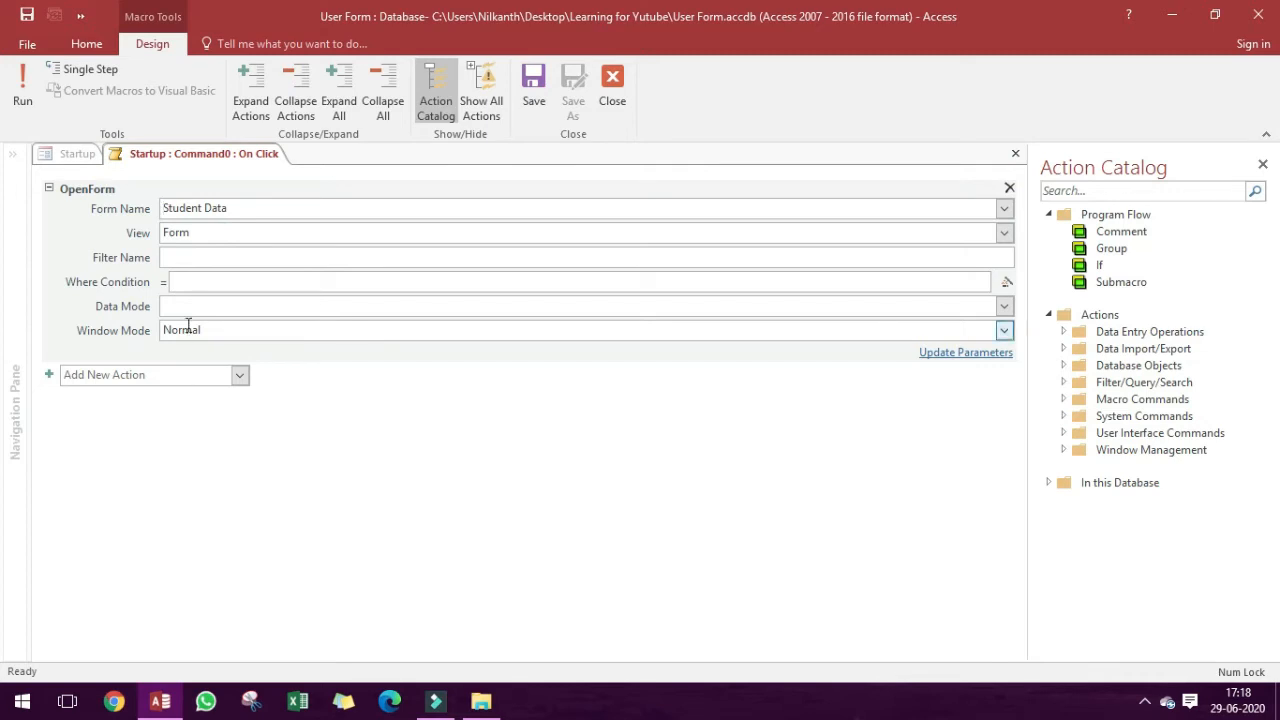
Keep the OpenForm action's View as Form, Data Mode empty and Window Mode as Normal, and close the macro, keeping its changes.
click(222, 281)
click(1004, 232)
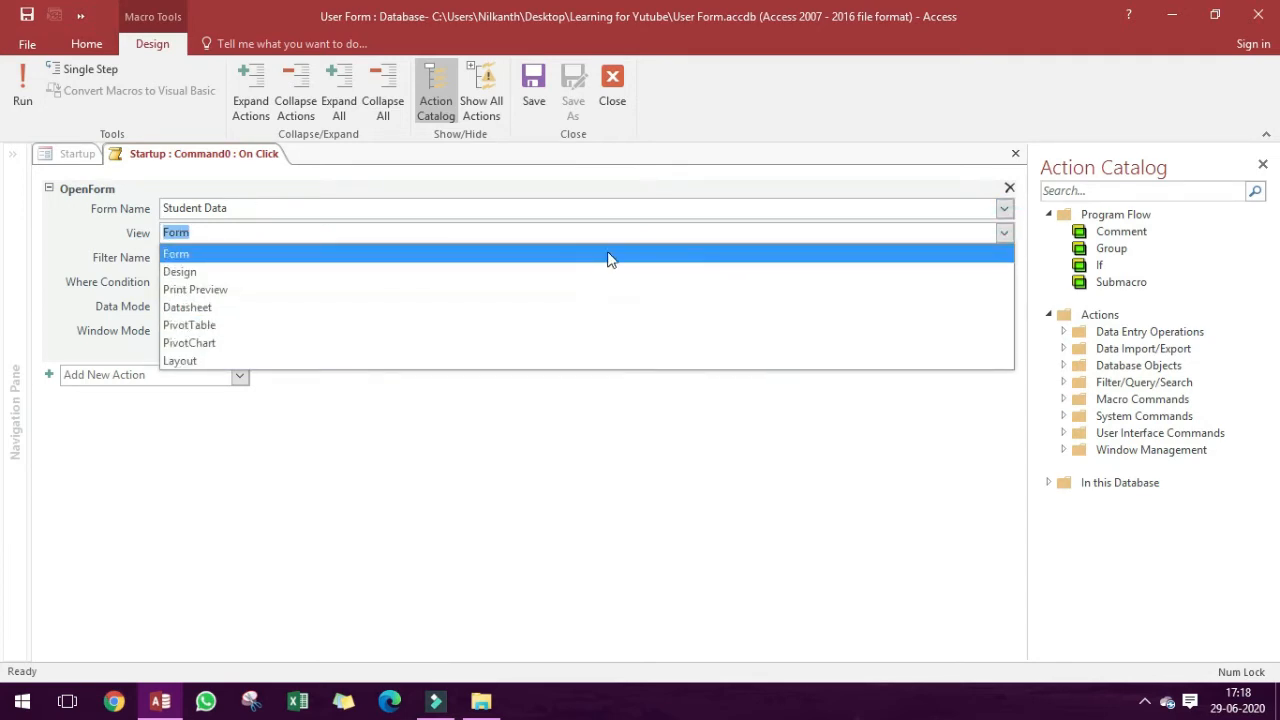
click(684, 253)
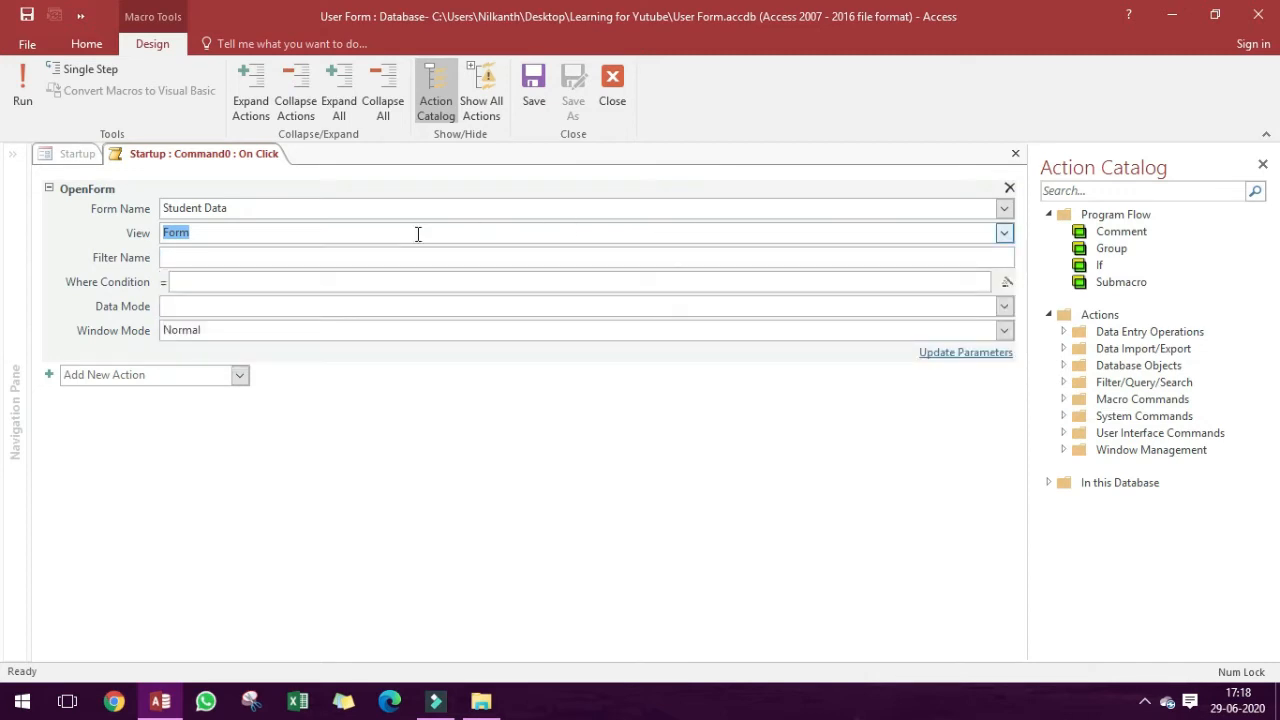
click(1003, 232)
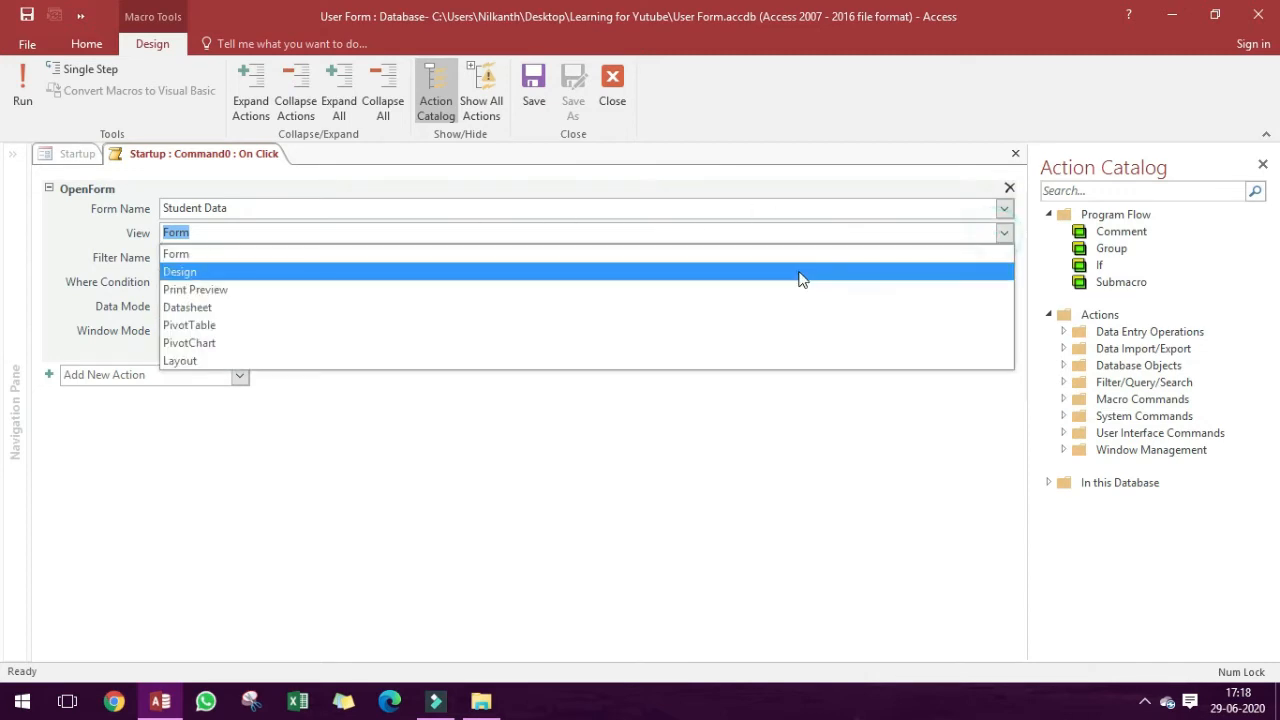
click(964, 253)
click(1005, 331)
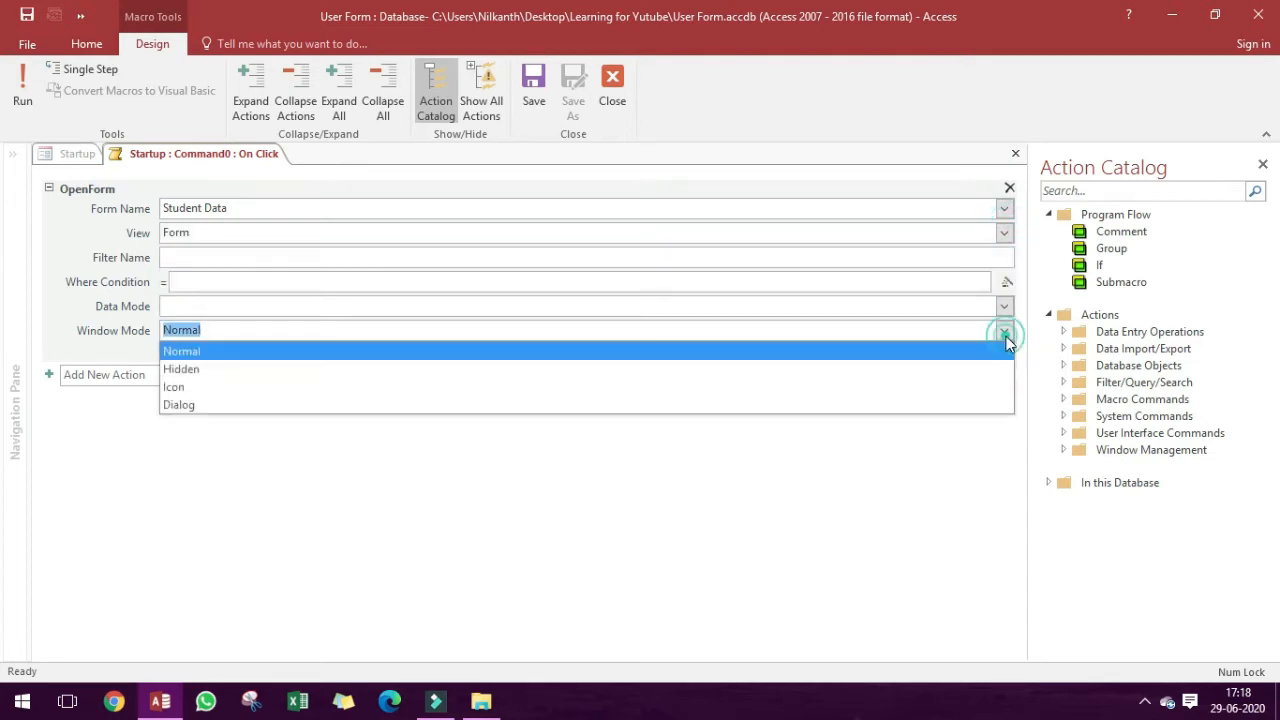
click(1005, 306)
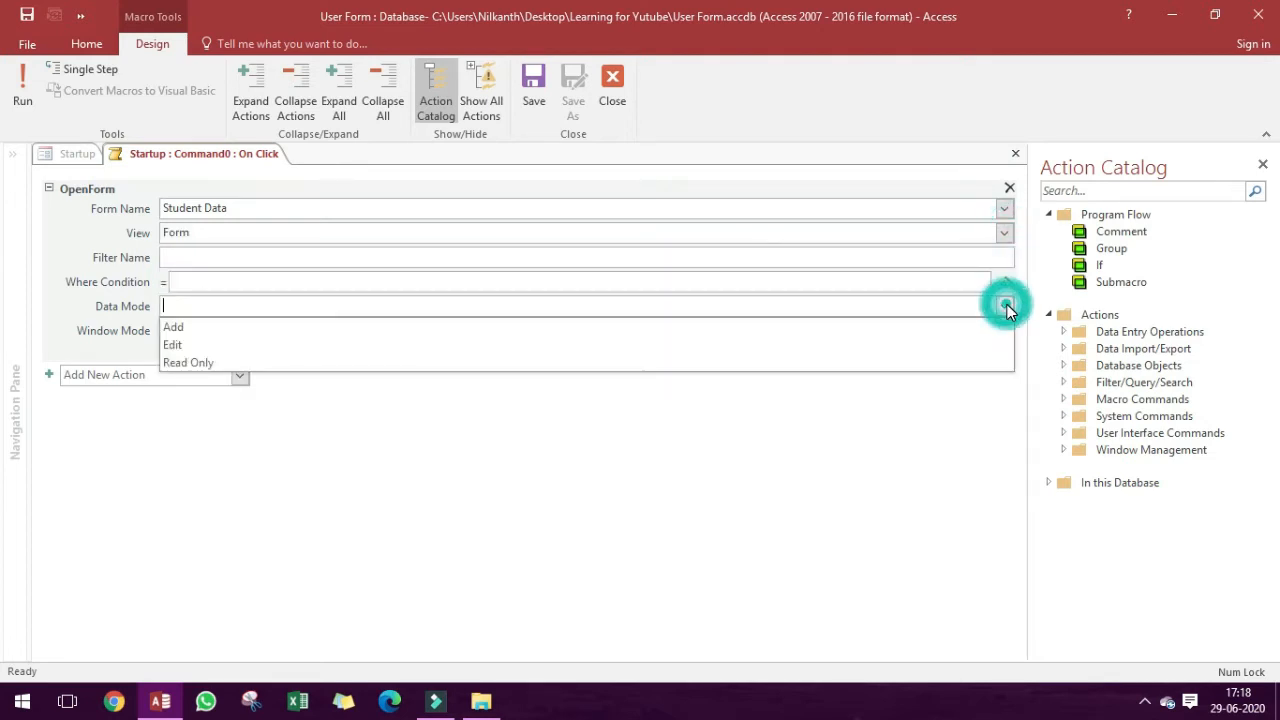
click(1006, 308)
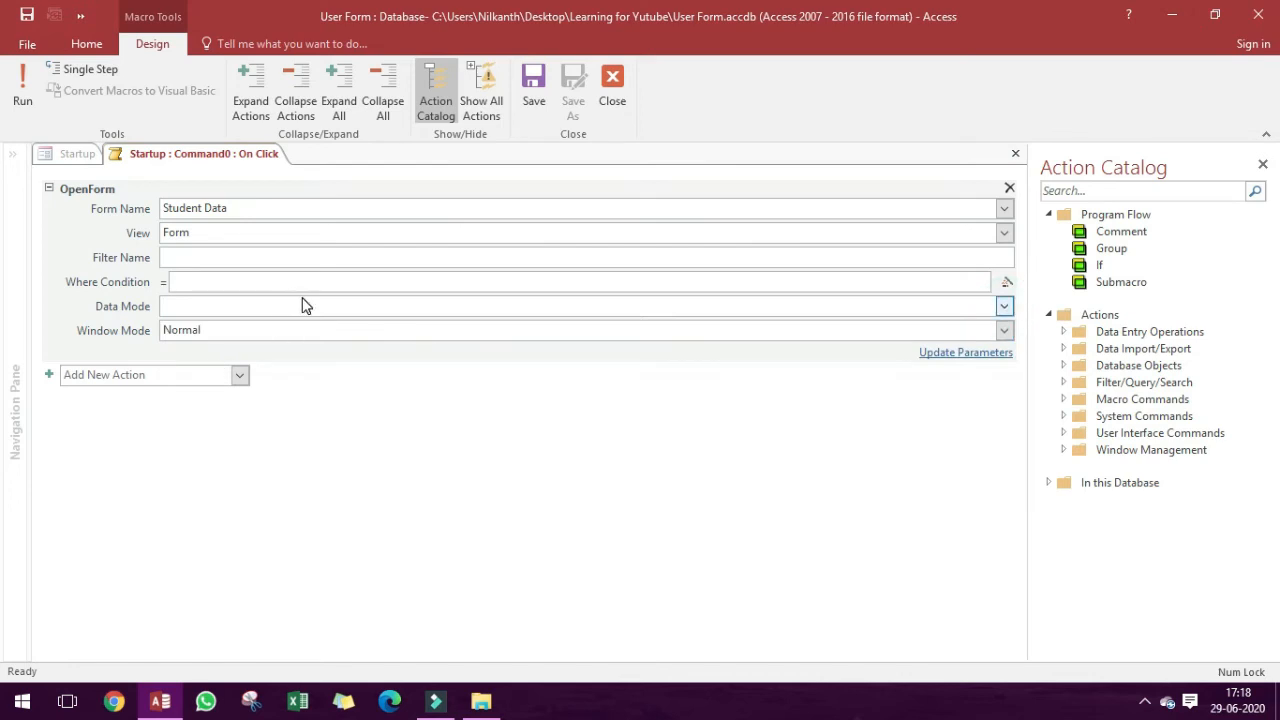
key(ctrl+w)
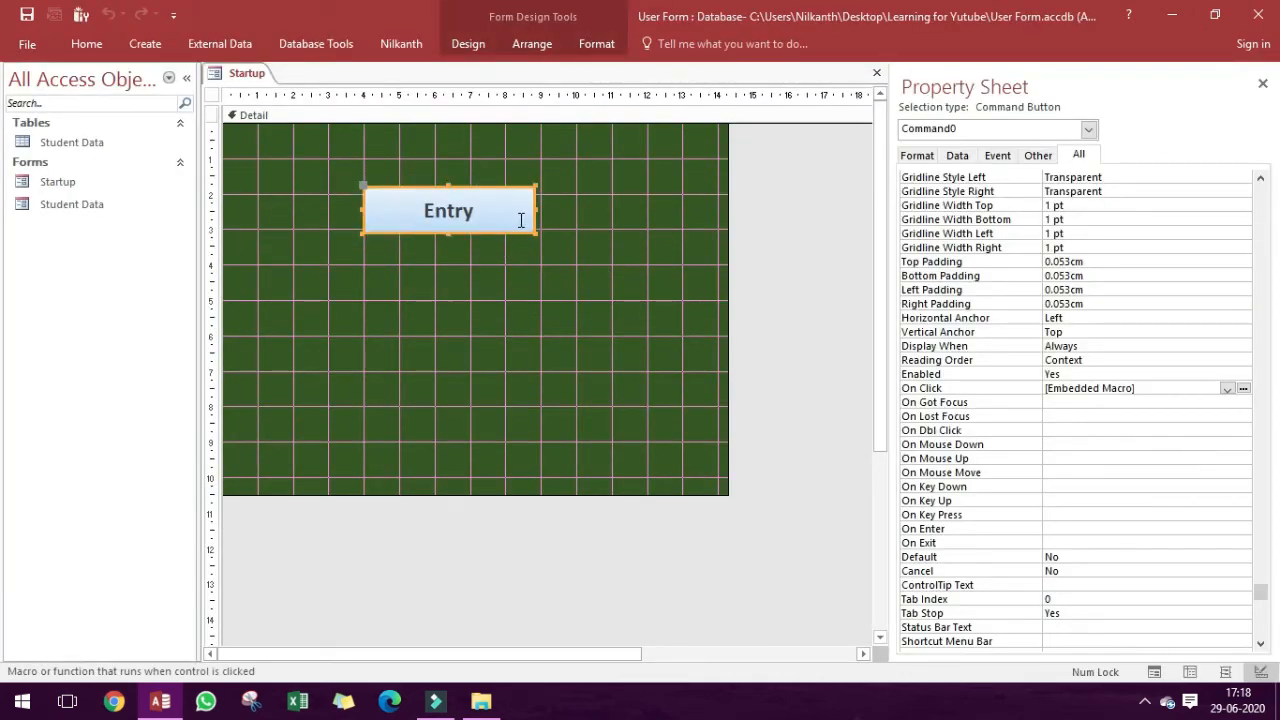
Reopen the Entry button's On Click macro and add a GoToRecord action with Record set to New.
click(1243, 389)
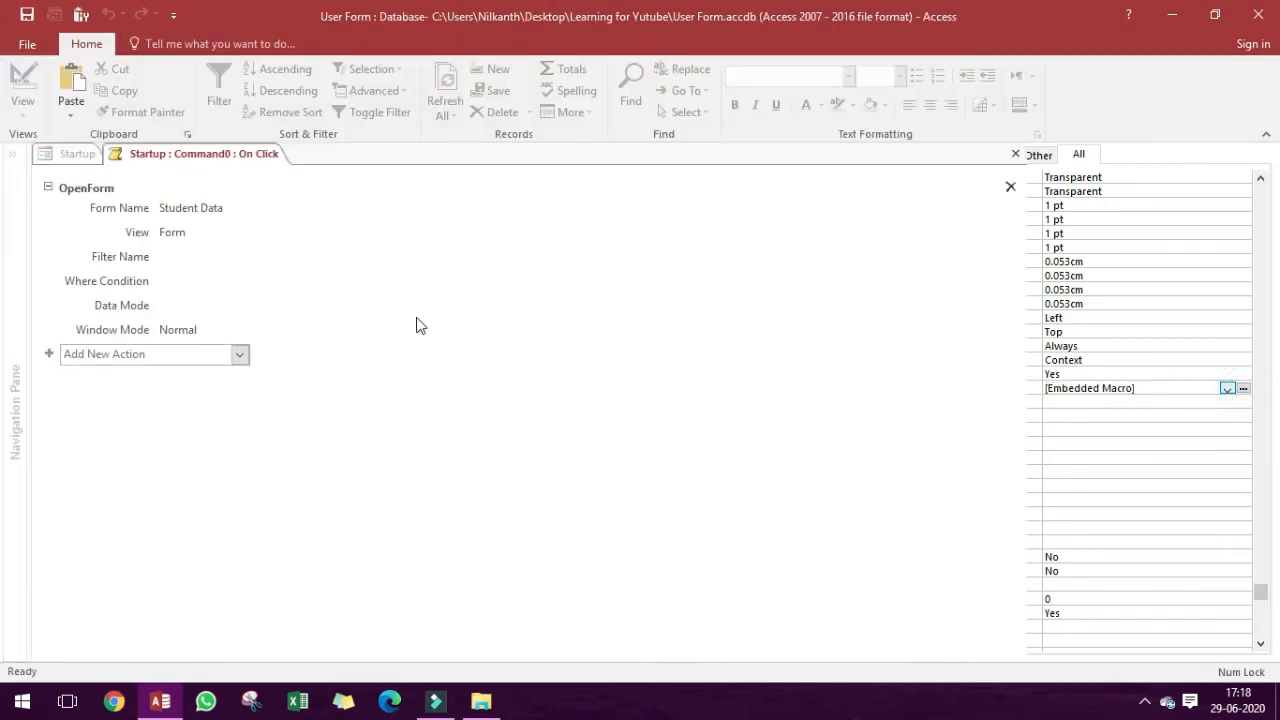
click(158, 355)
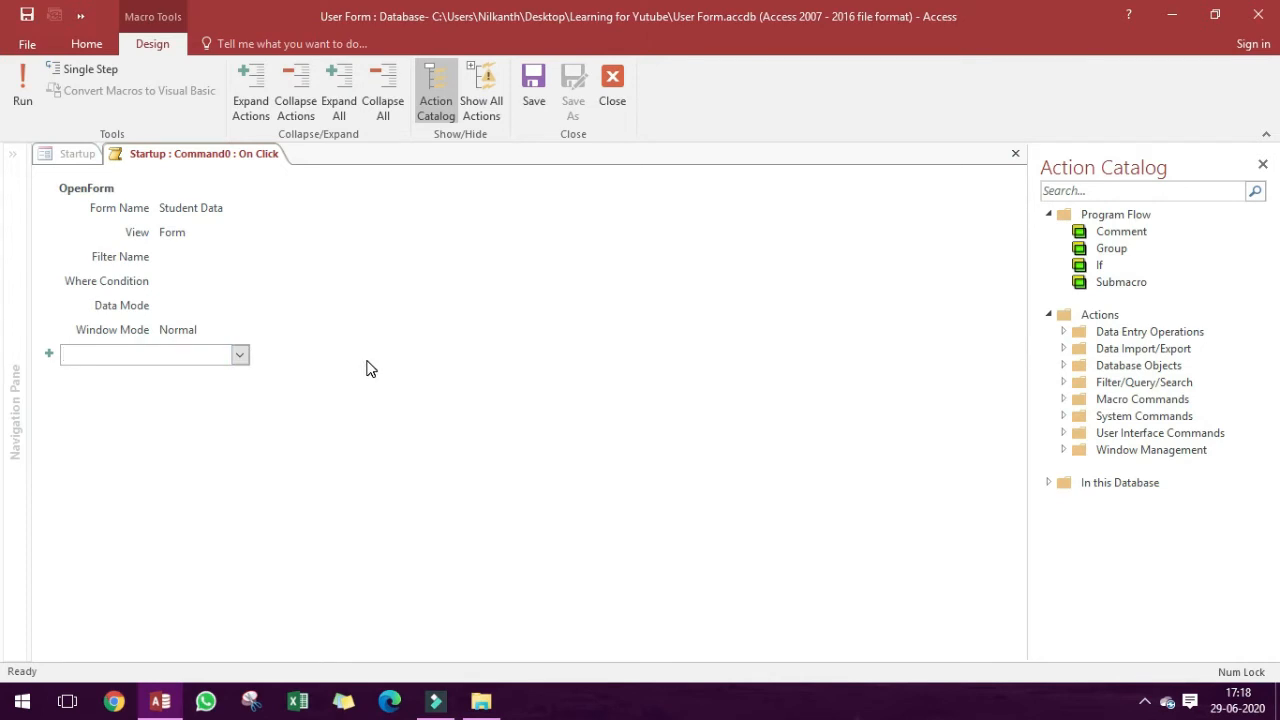
text(GoToRecord)
key(Return)
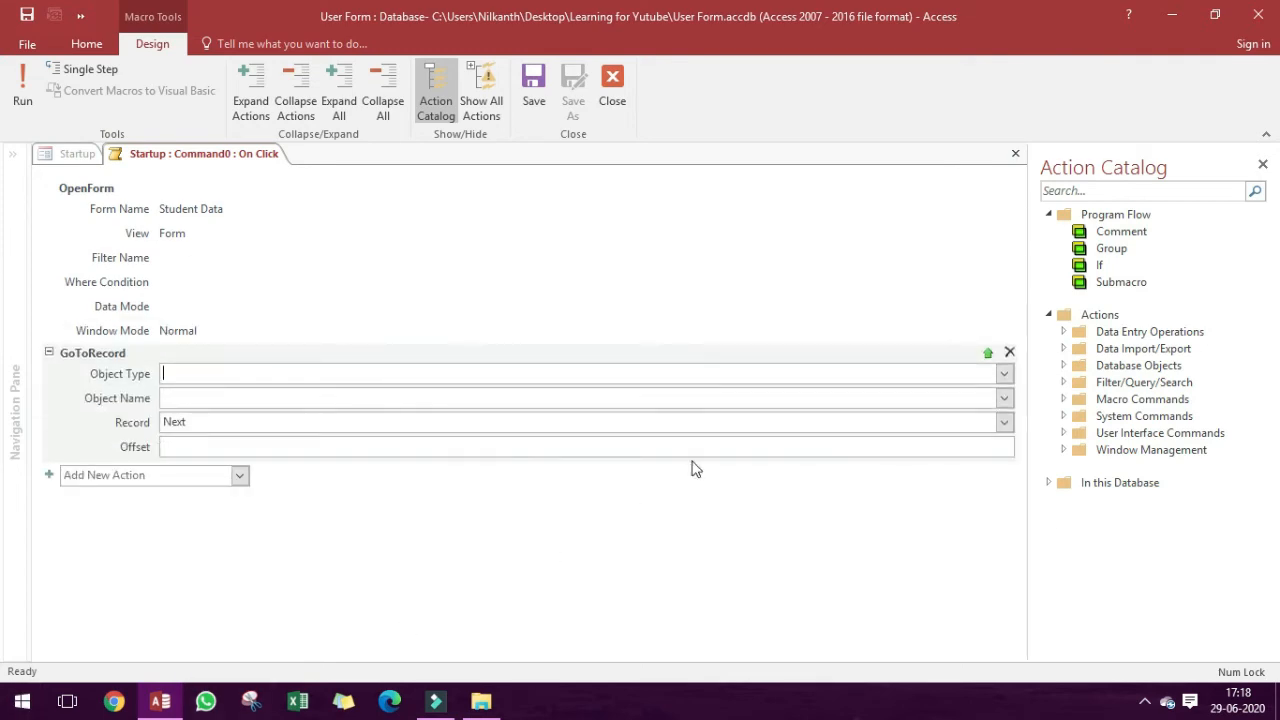
click(1003, 423)
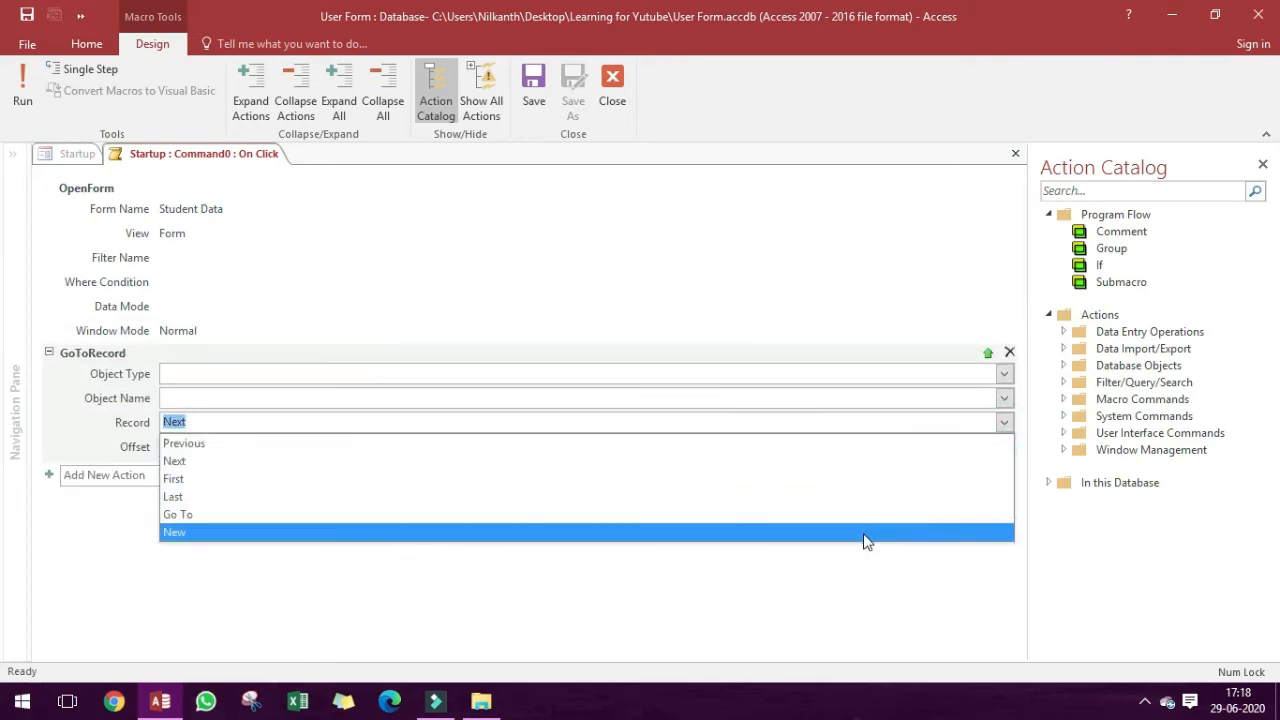
click(864, 535)
Save and close the macro, and display the Startup form in Form View.
key(ctrl+s)
key(ctrl+w)
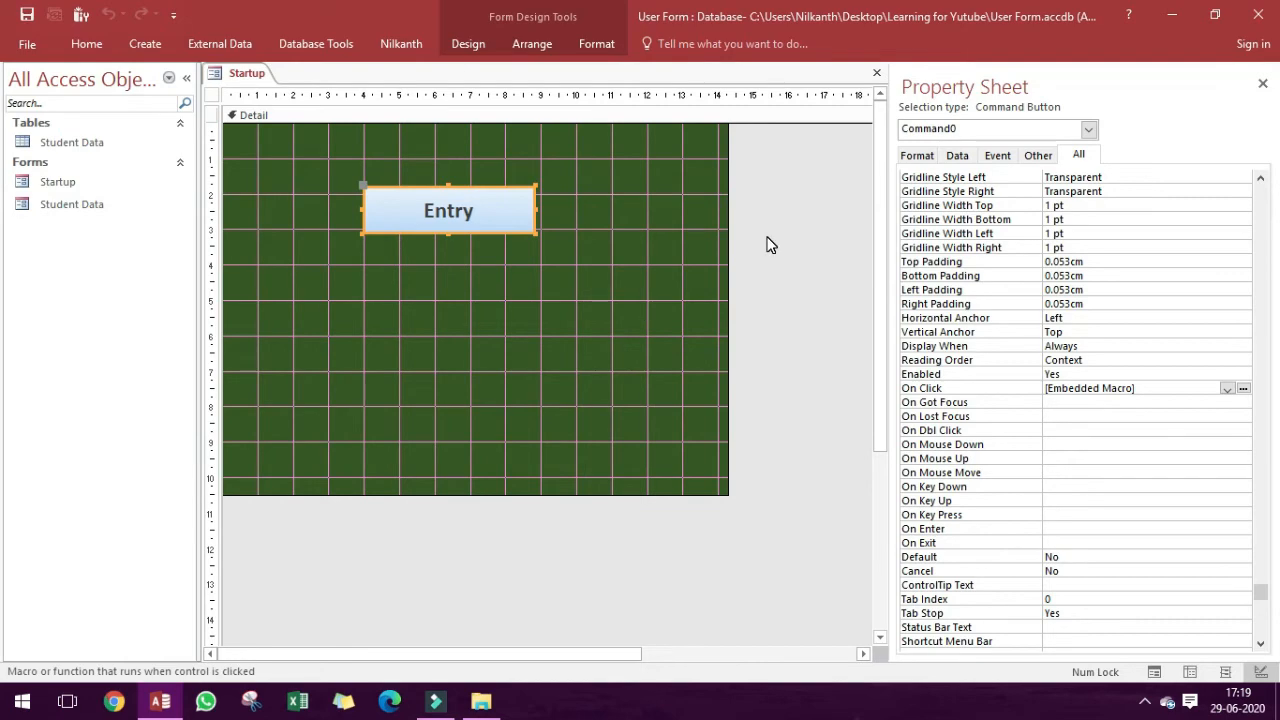
key(F5)
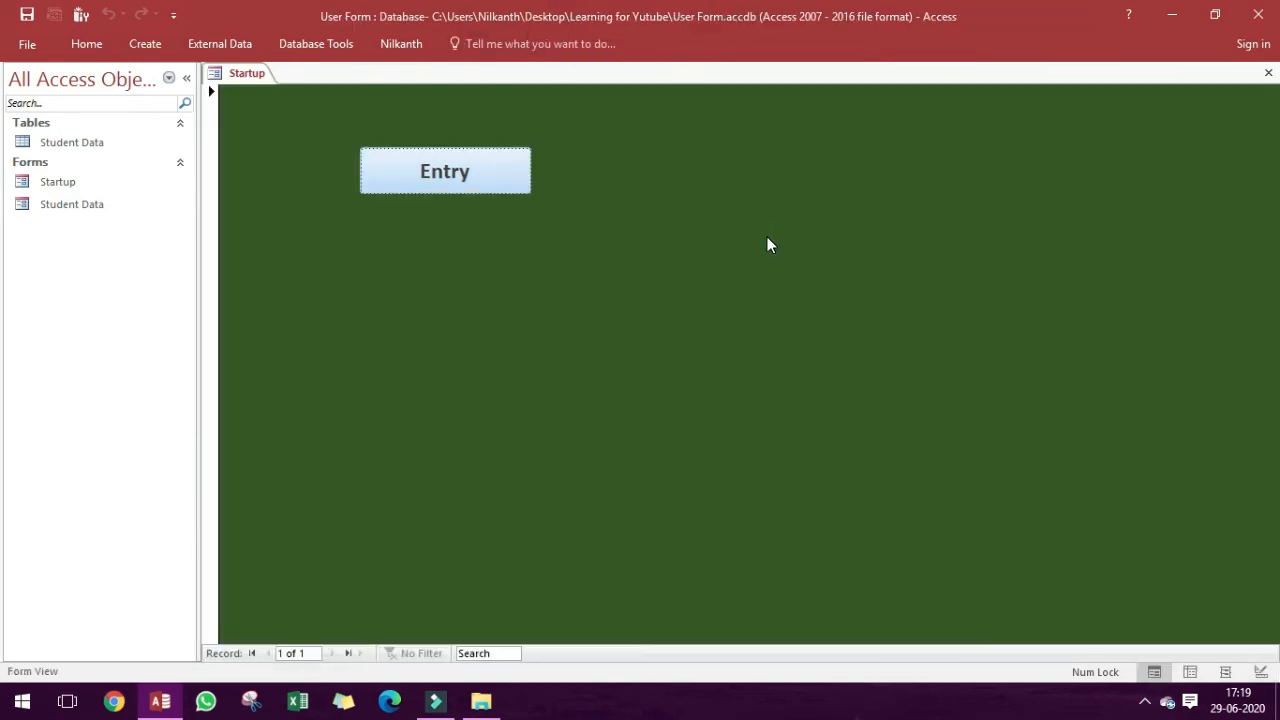
Test the Startup form's Entry button and close the Student Data form it opens.
click(474, 172)
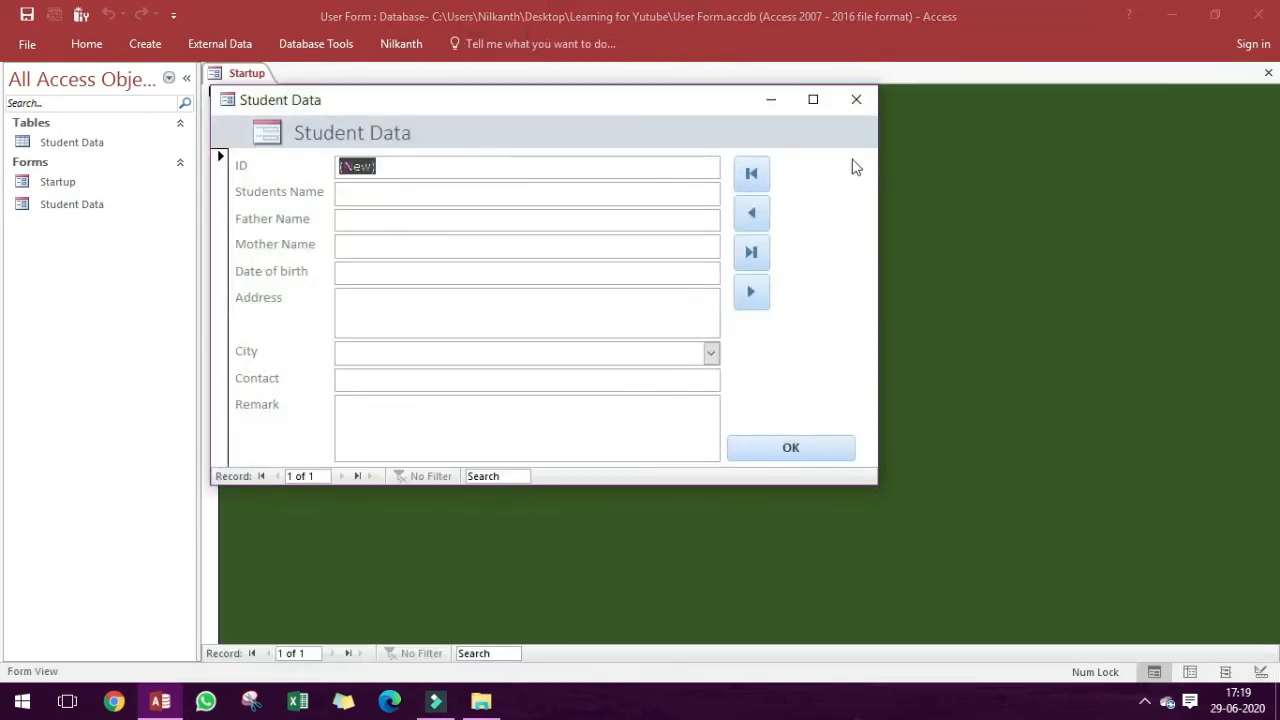
click(856, 99)
click(706, 251)
Open the Startup form in Design View and set the form's Pop Up property to Yes.
right_click(676, 282)
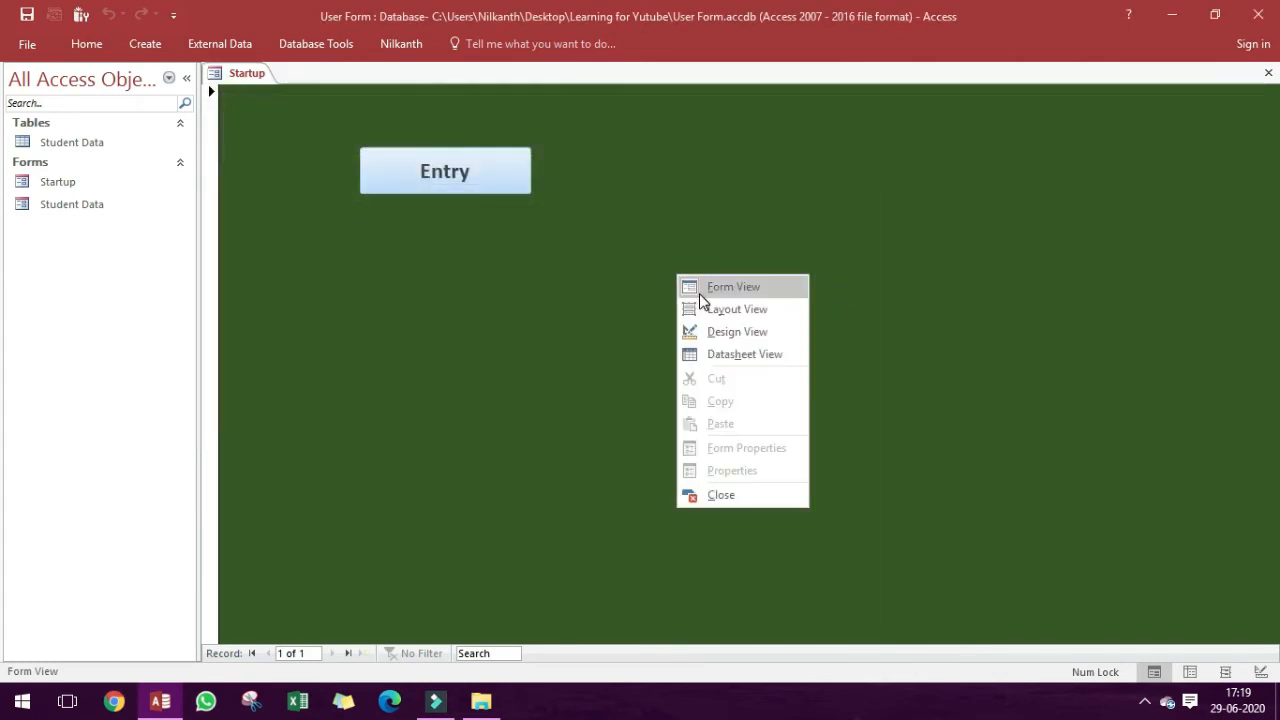
click(706, 330)
click(755, 275)
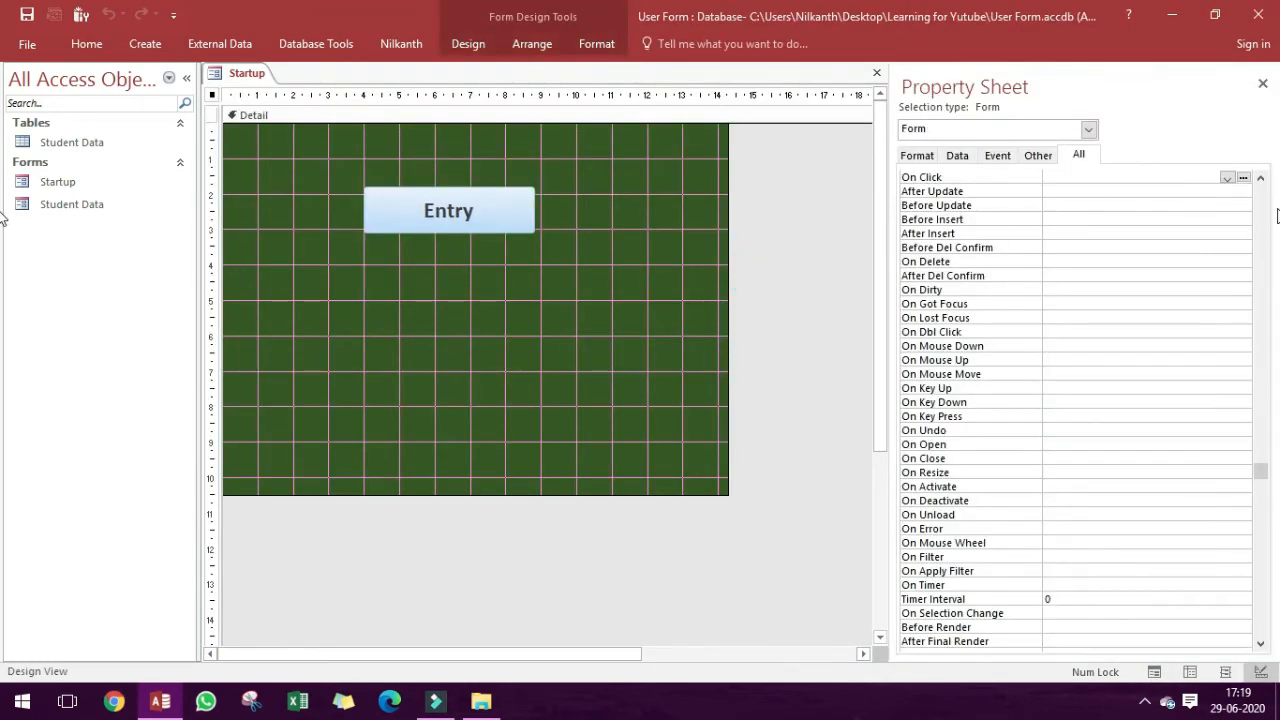
click(1261, 203)
double_click(1076, 206)
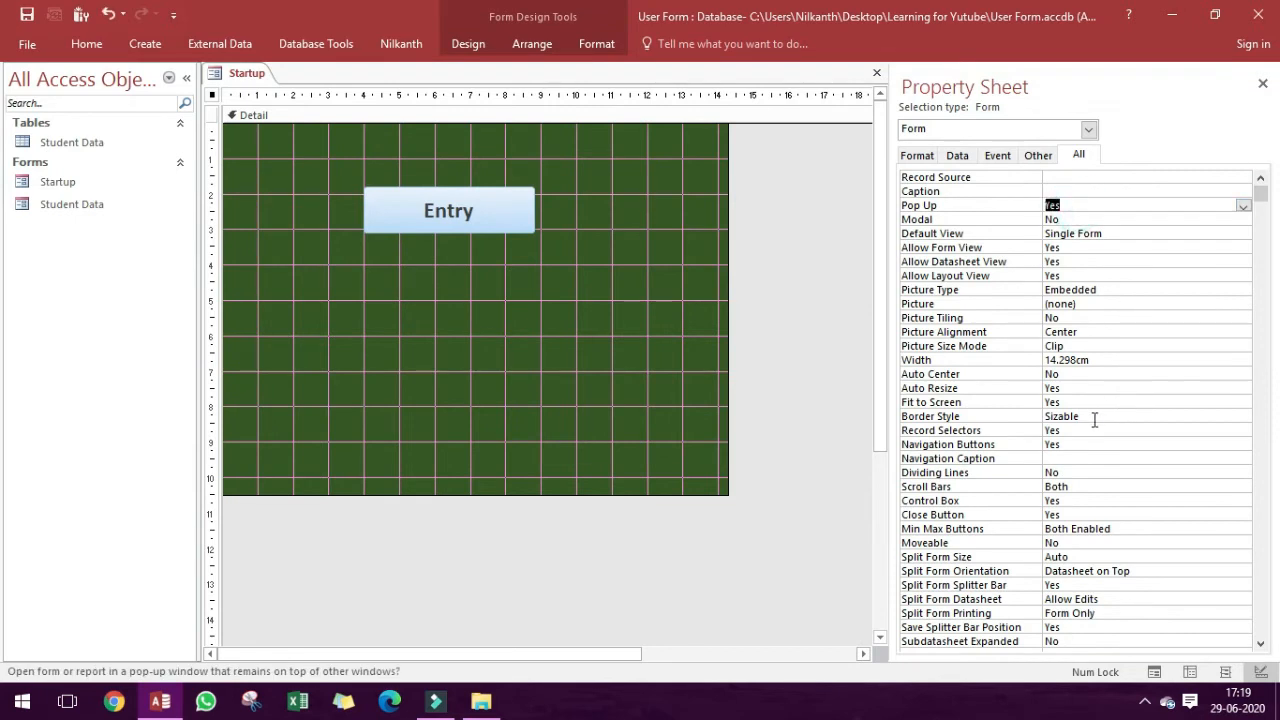
click(1243, 418)
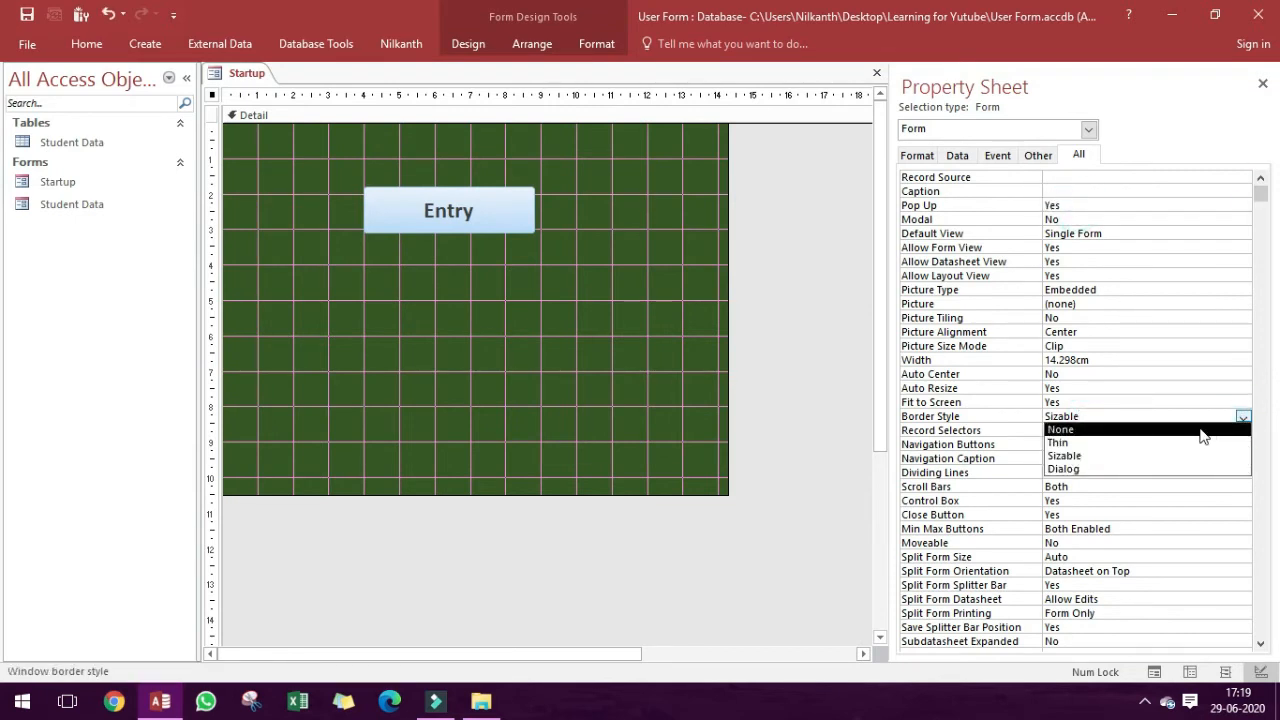
click(1185, 435)
click(1242, 417)
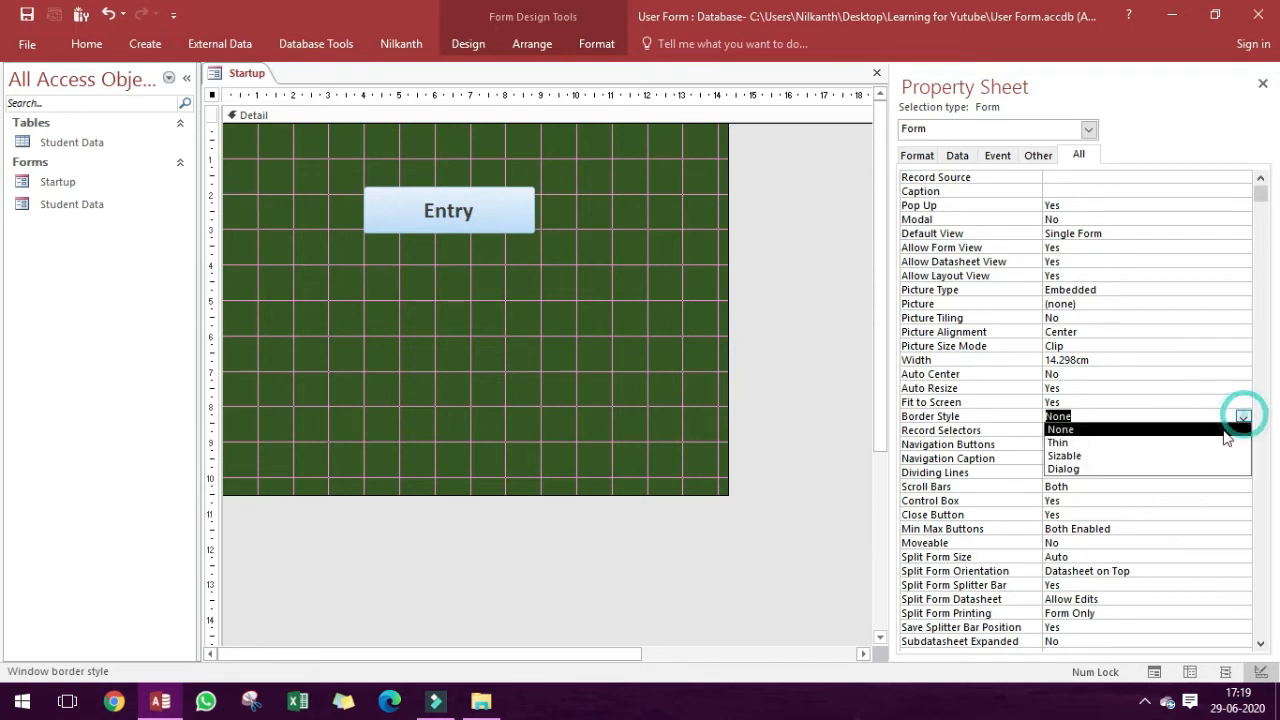
click(1173, 457)
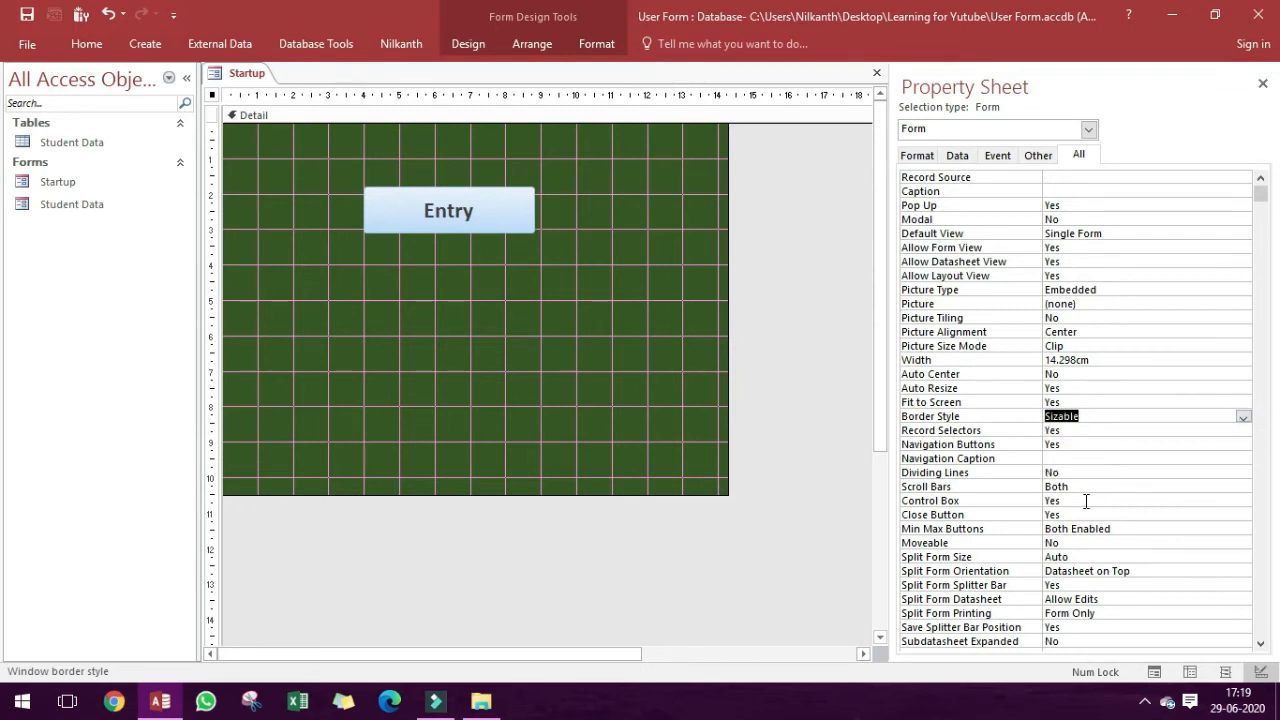
Set the Startup form's Control Box and Close Button properties to No.
click(1115, 528)
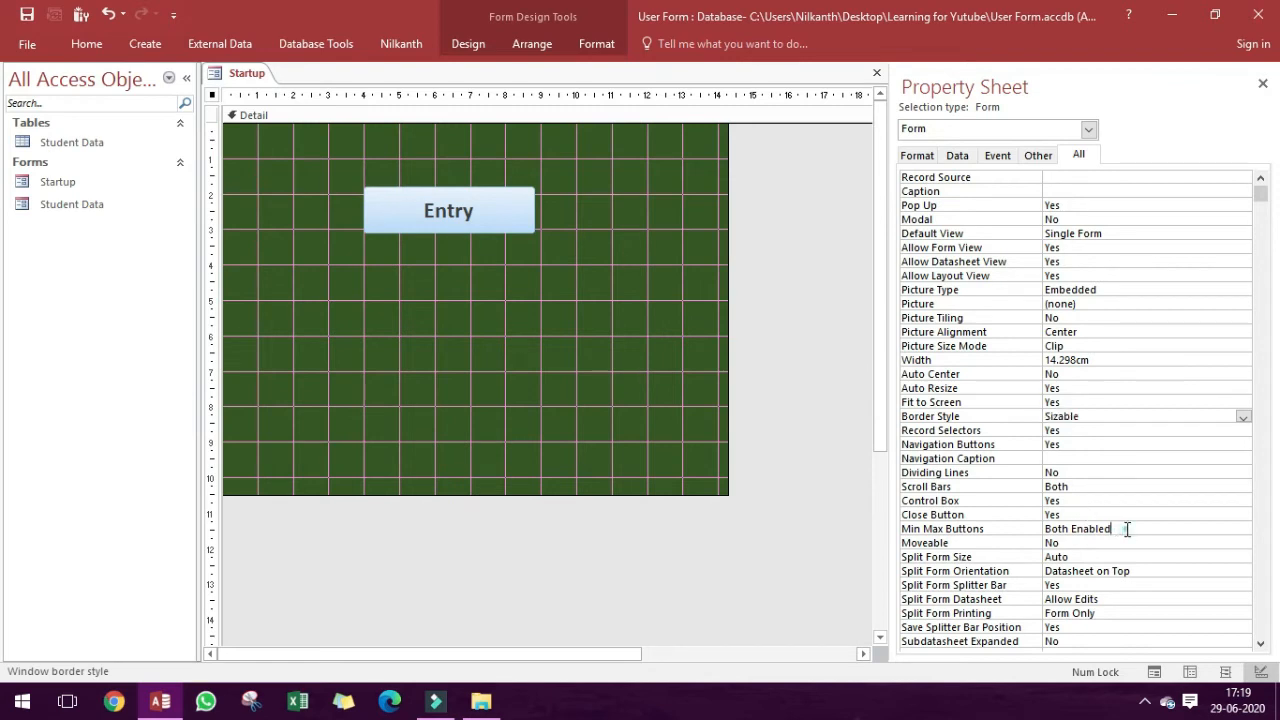
click(1089, 503)
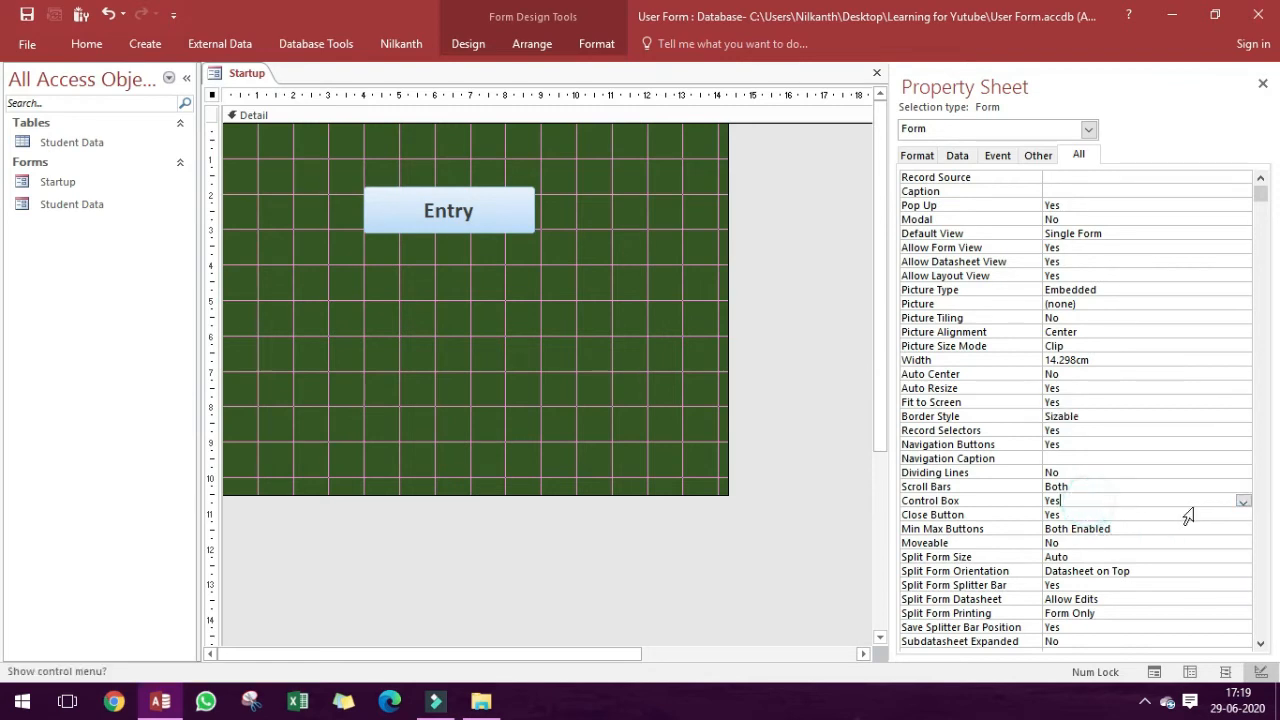
click(1243, 501)
click(1190, 529)
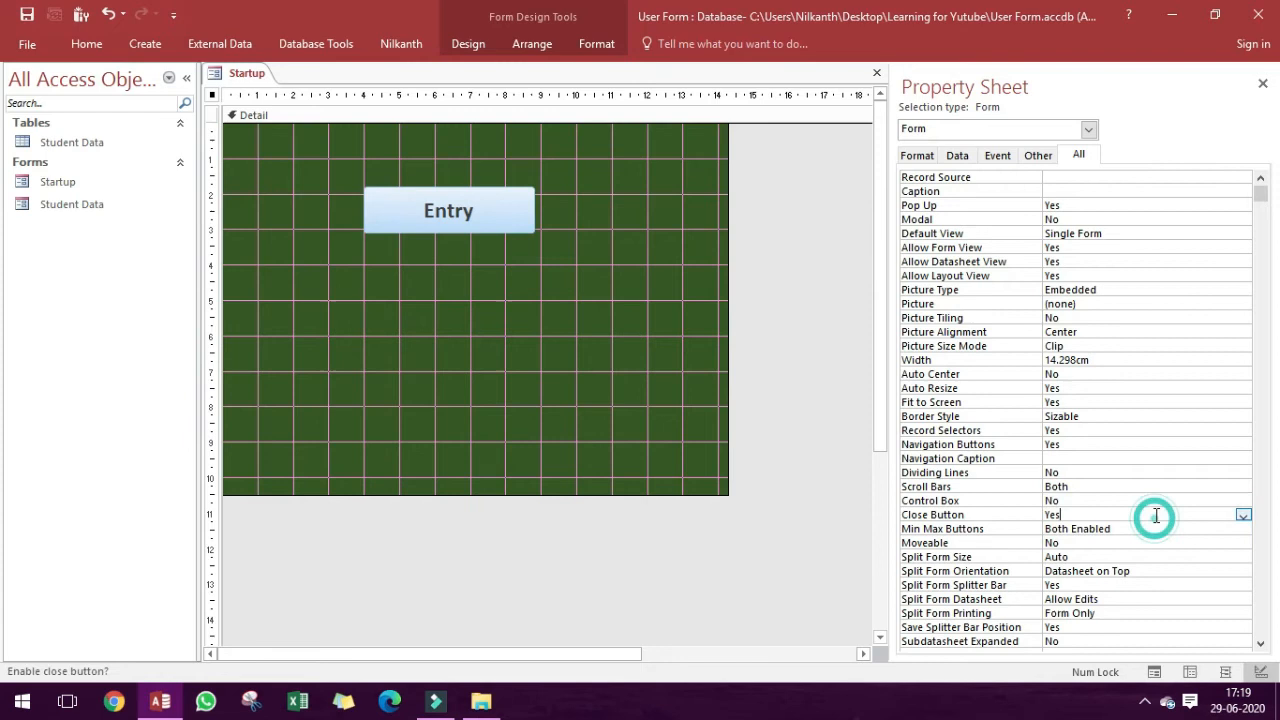
click(1243, 515)
click(1217, 543)
Set the Startup form's Min Max Buttons and Border Style properties to None.
click(1142, 528)
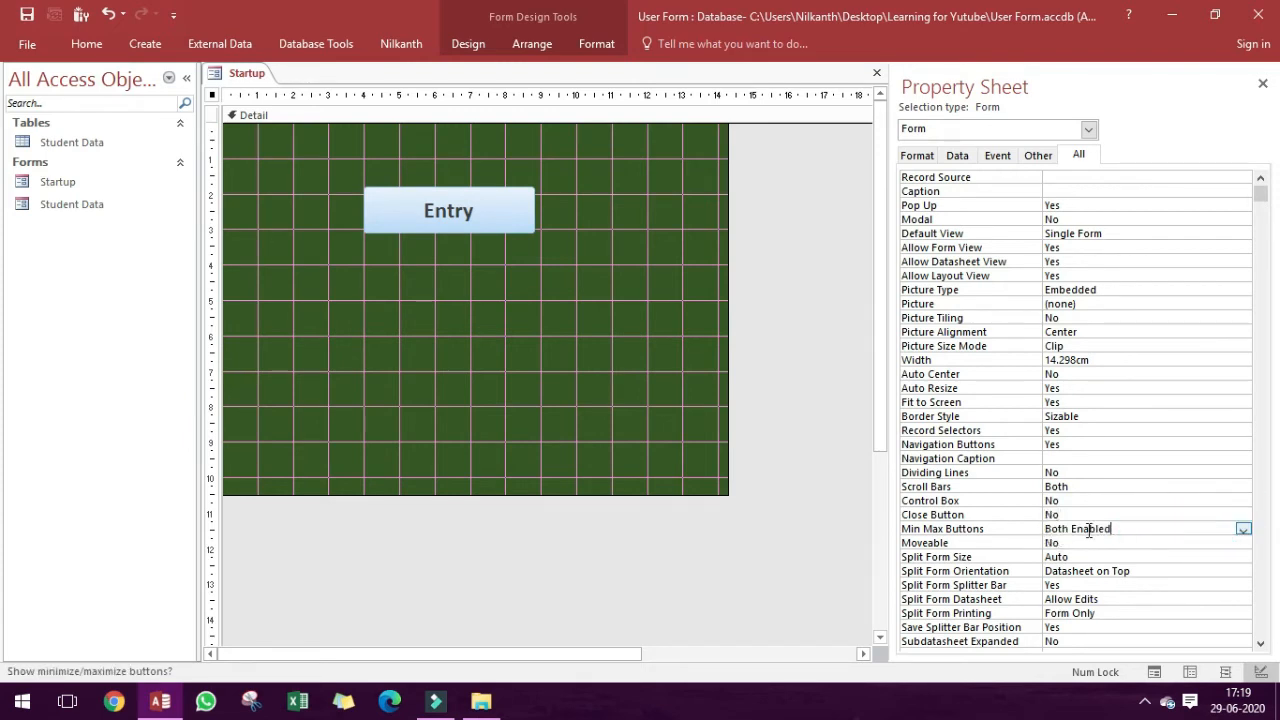
click(1243, 529)
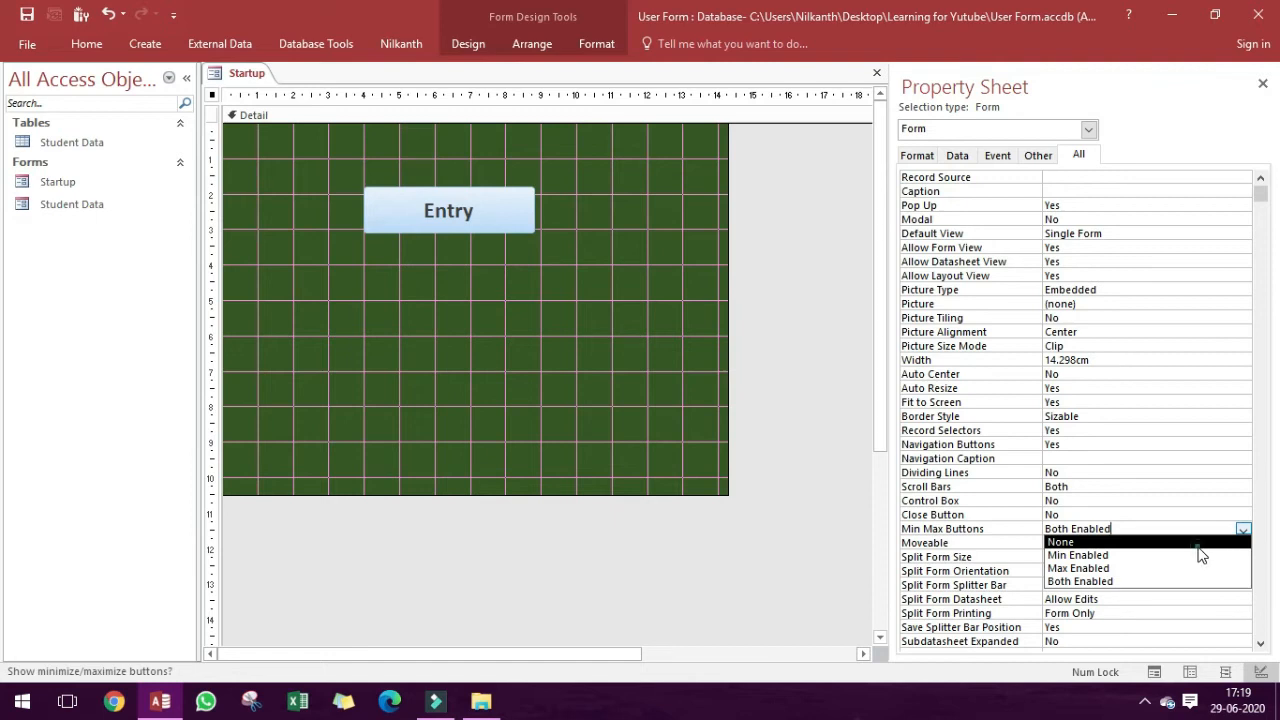
click(1198, 545)
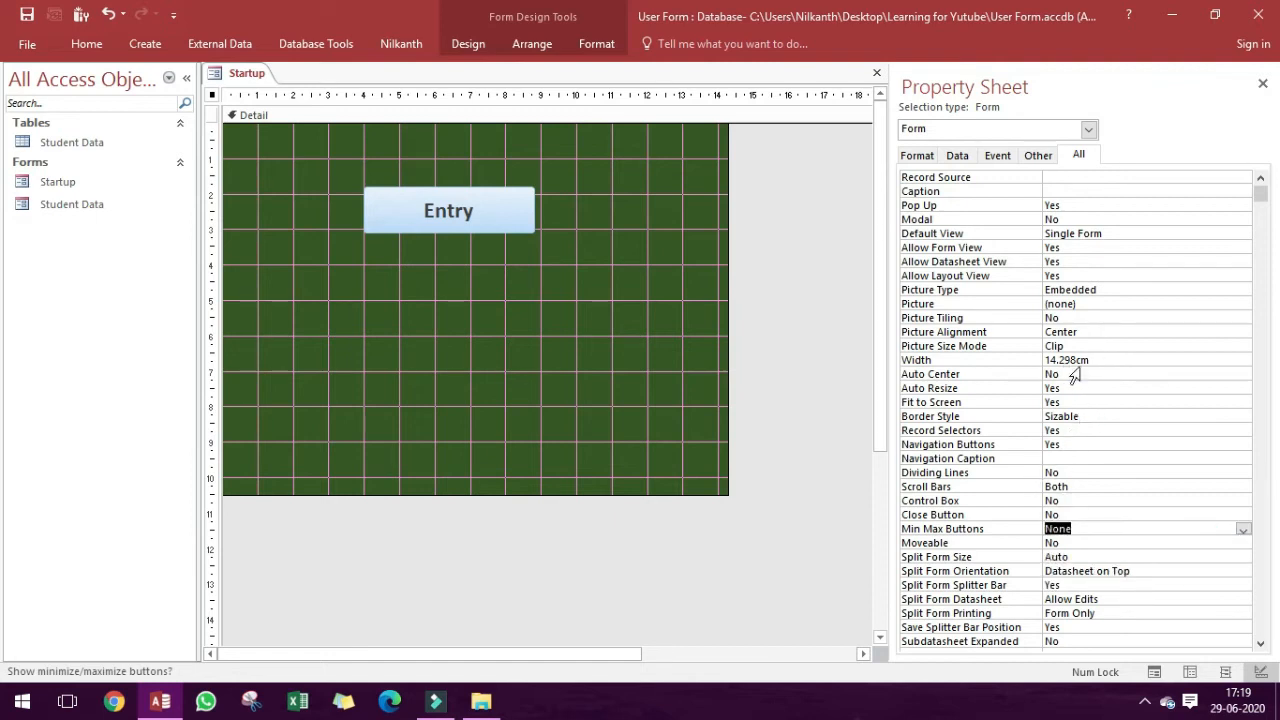
click(1090, 415)
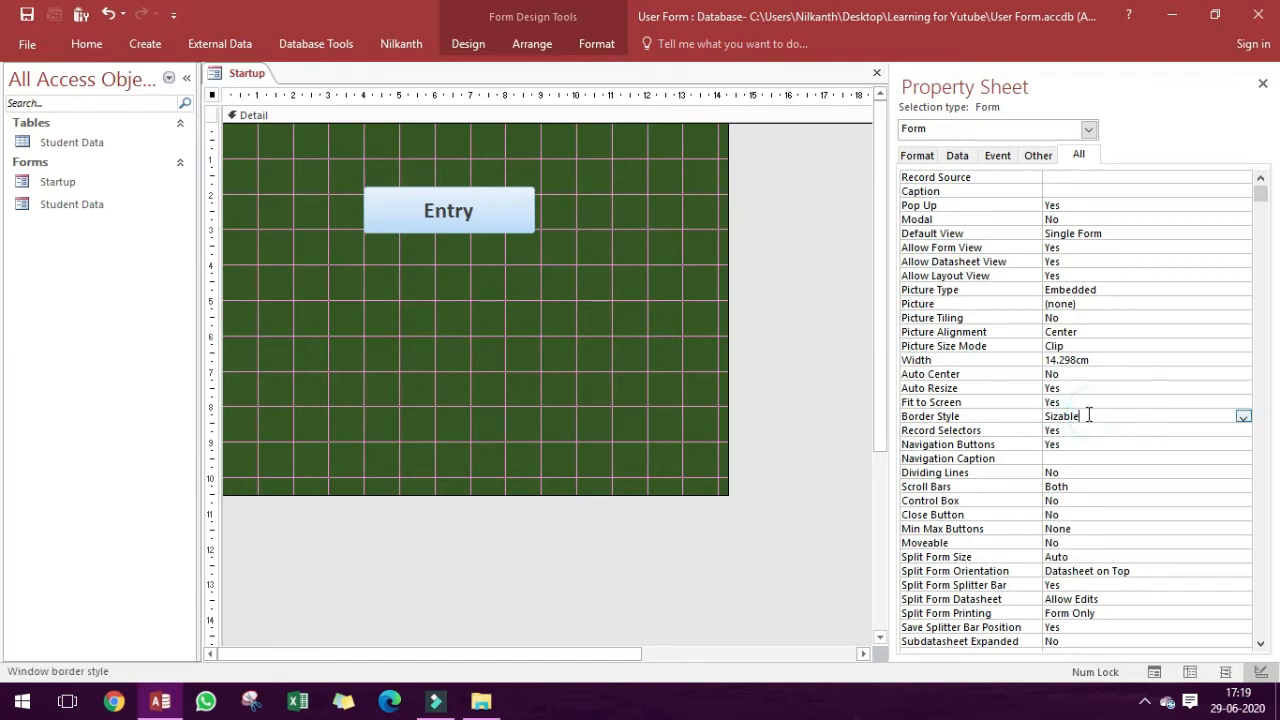
click(1243, 417)
click(1194, 430)
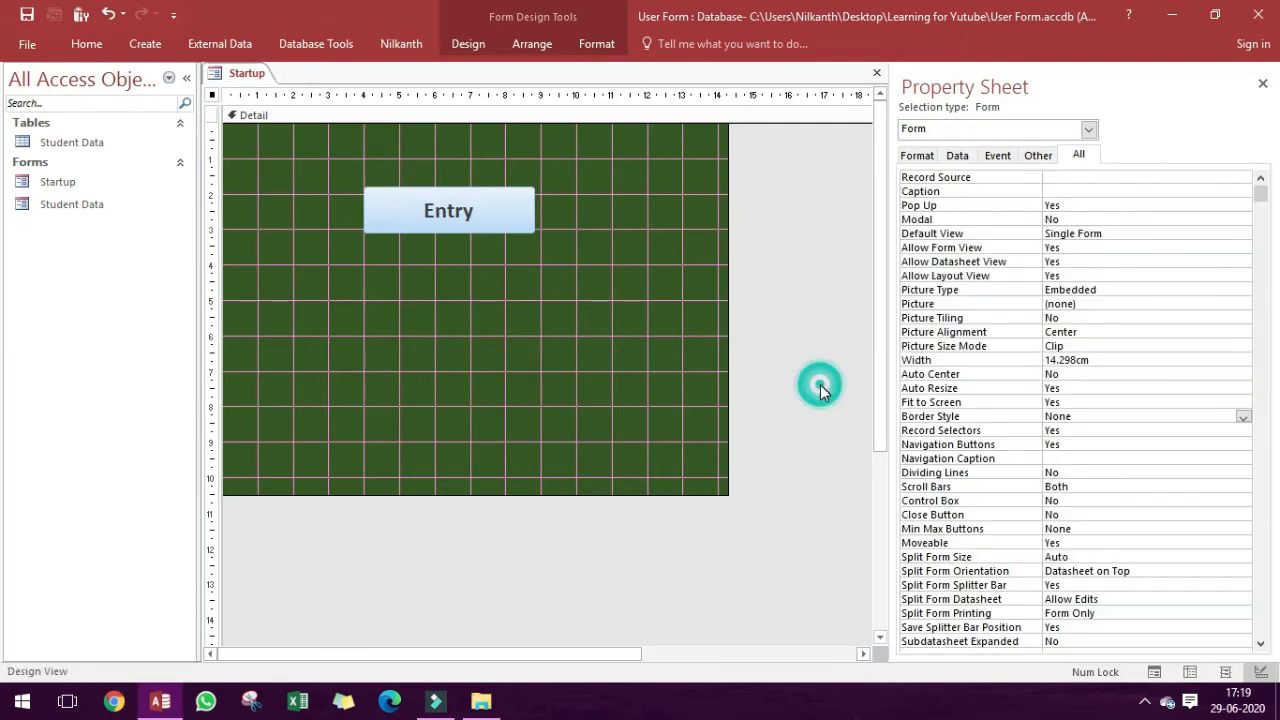
Check the borderless Startup form in Form View and return to Design View.
key(F5)
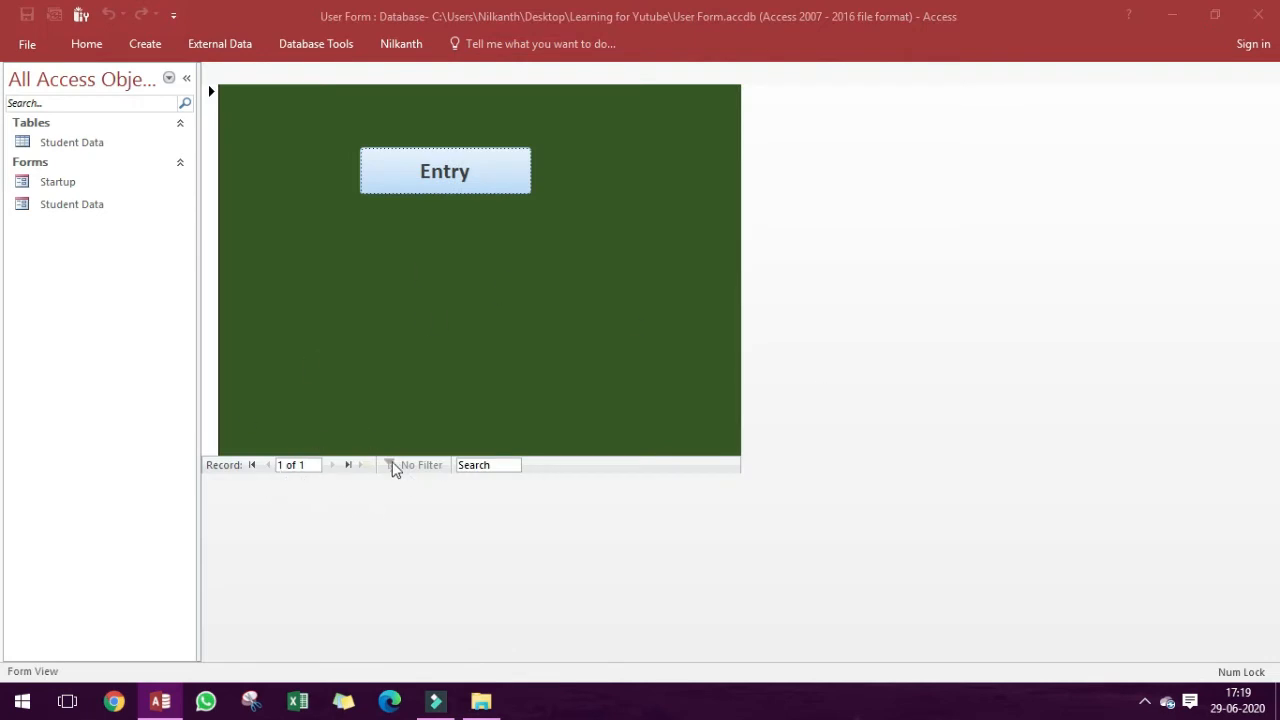
click(306, 464)
right_click(443, 306)
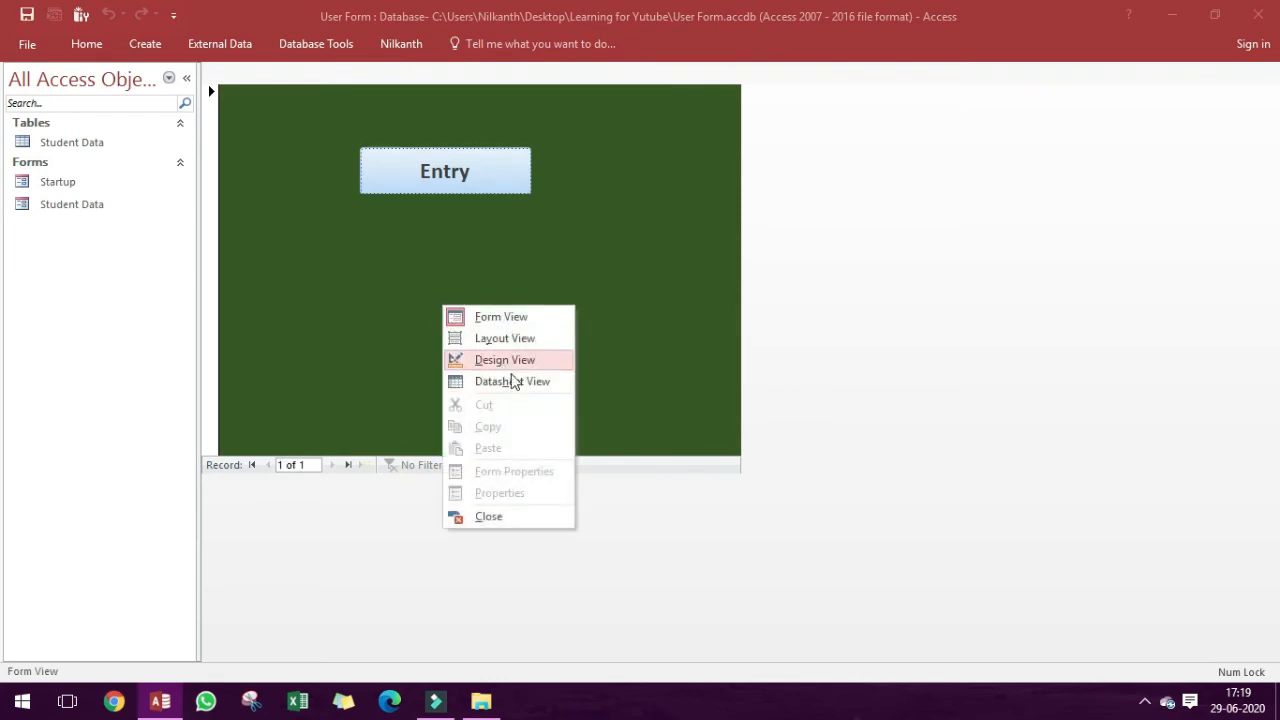
click(502, 359)
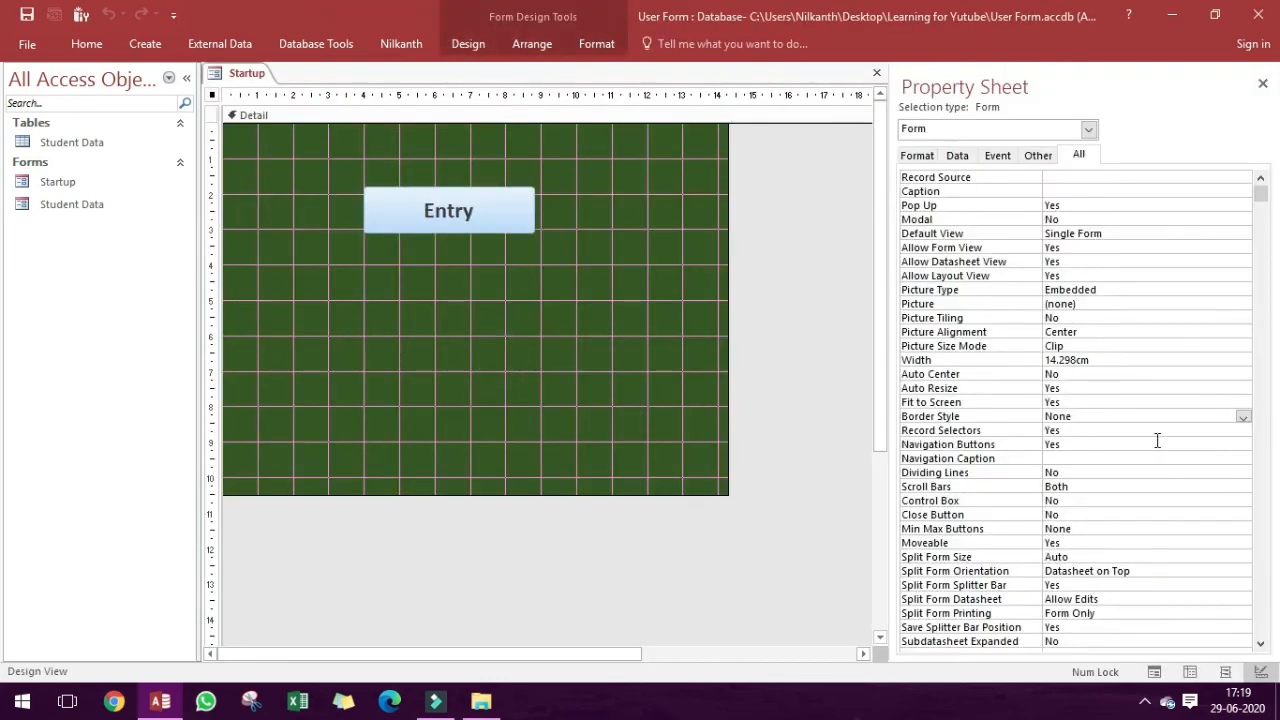
Set the Startup form's Record Selectors and Navigation Buttons properties to No.
click(1073, 428)
double_click(1073, 428)
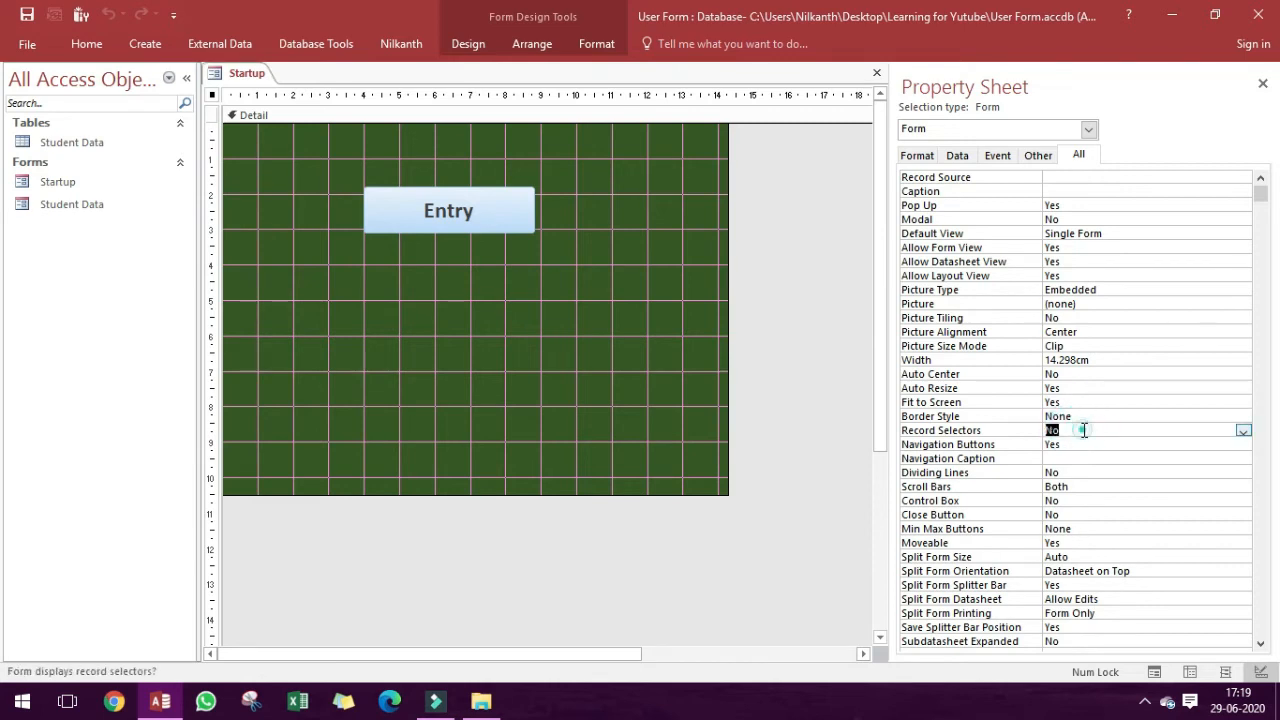
double_click(1085, 444)
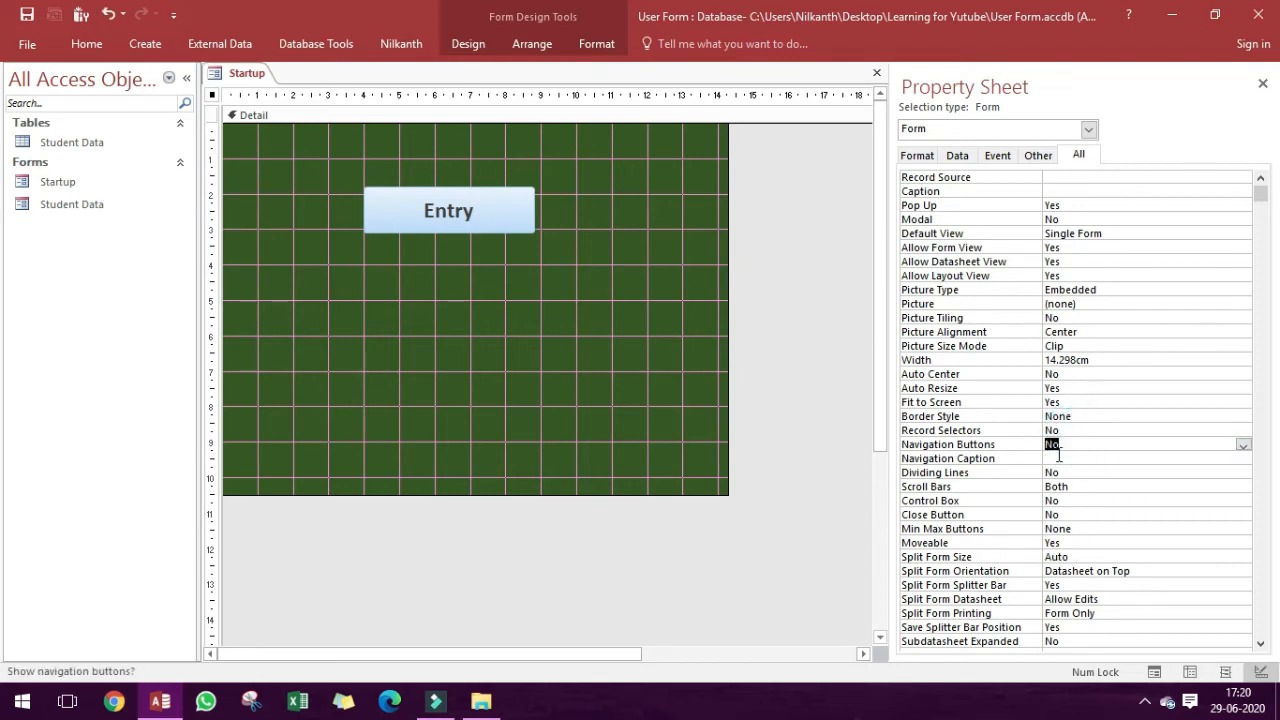
click(806, 376)
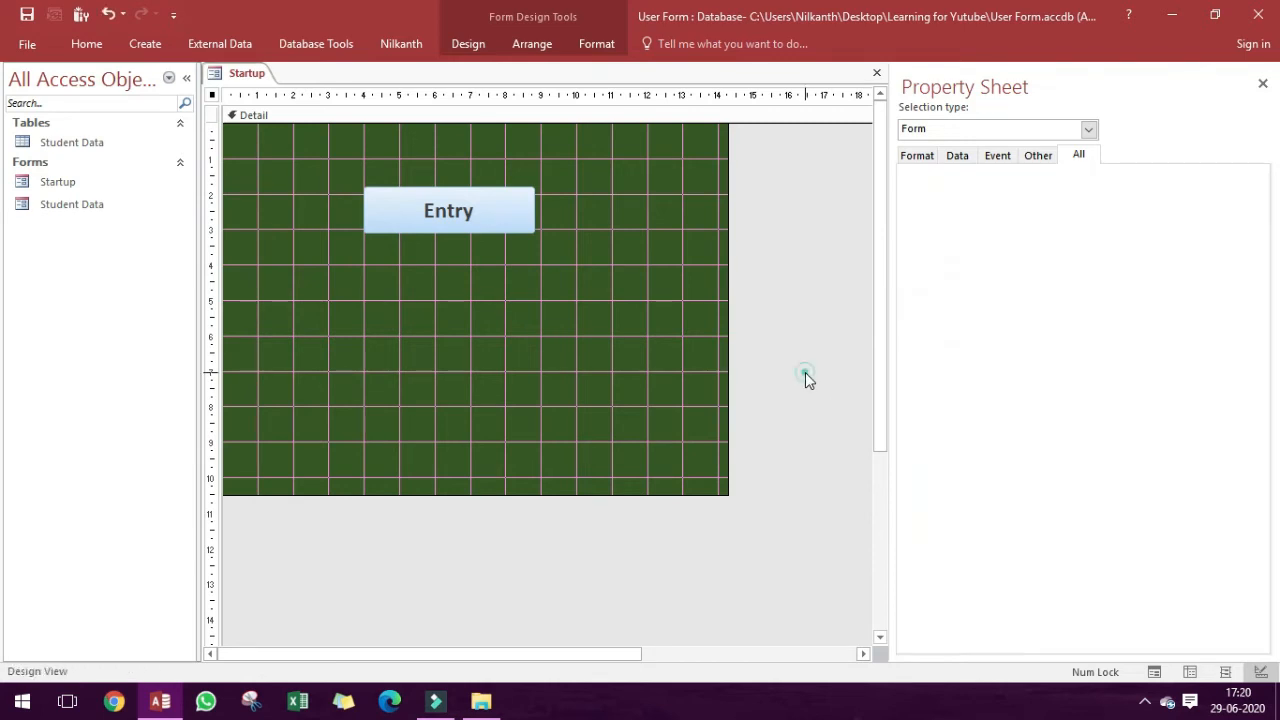
Check the Startup form without record selectors and navigation buttons in Form View, and go back to Design View.
right_click(612, 274)
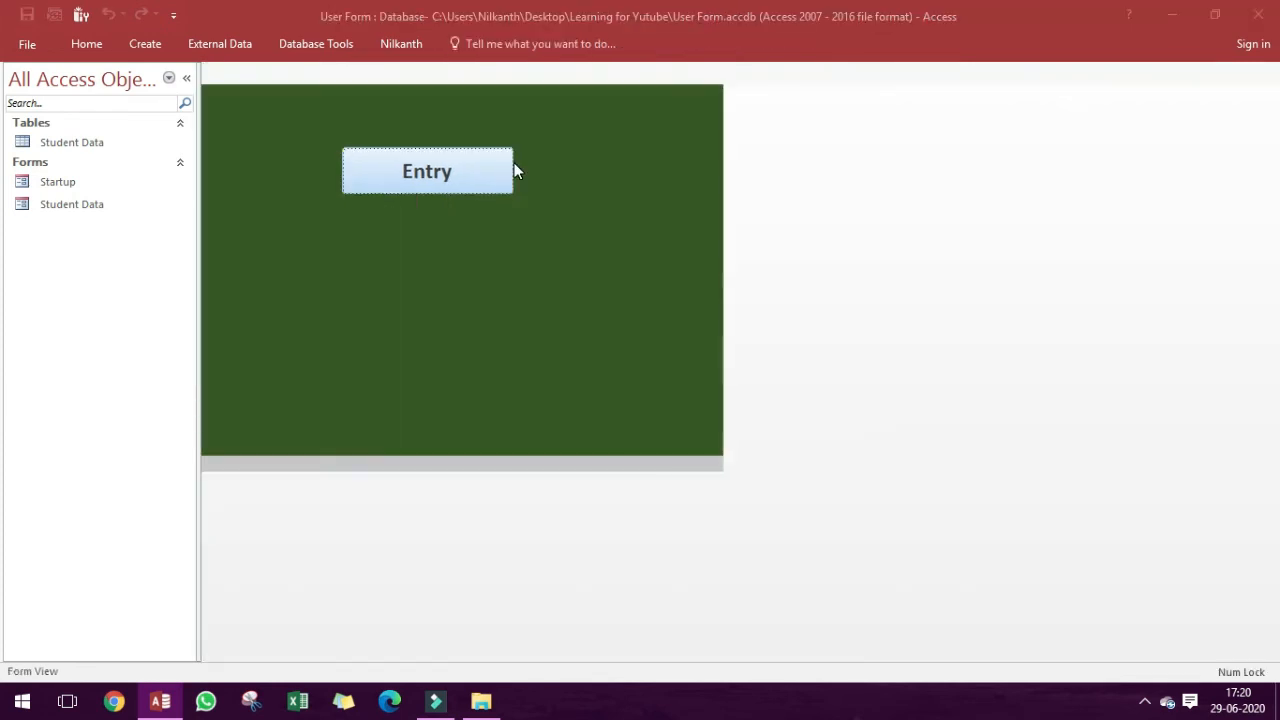
right_click(473, 243)
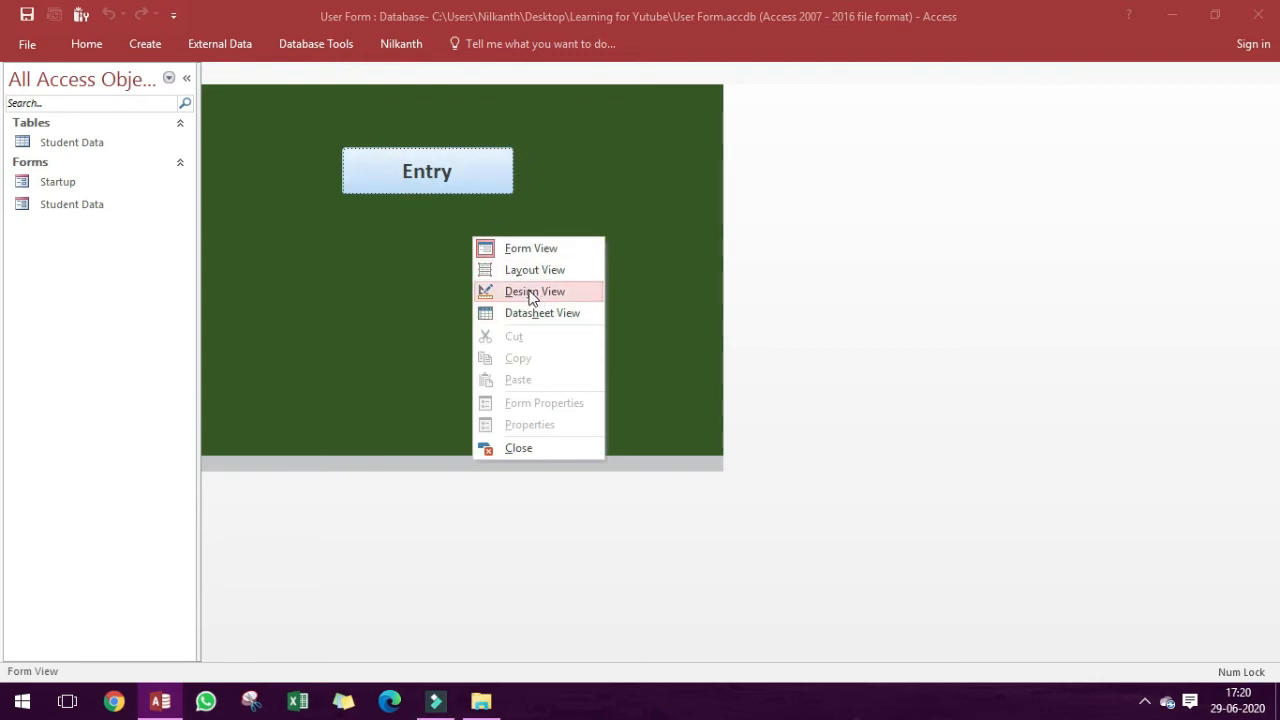
click(531, 293)
click(858, 218)
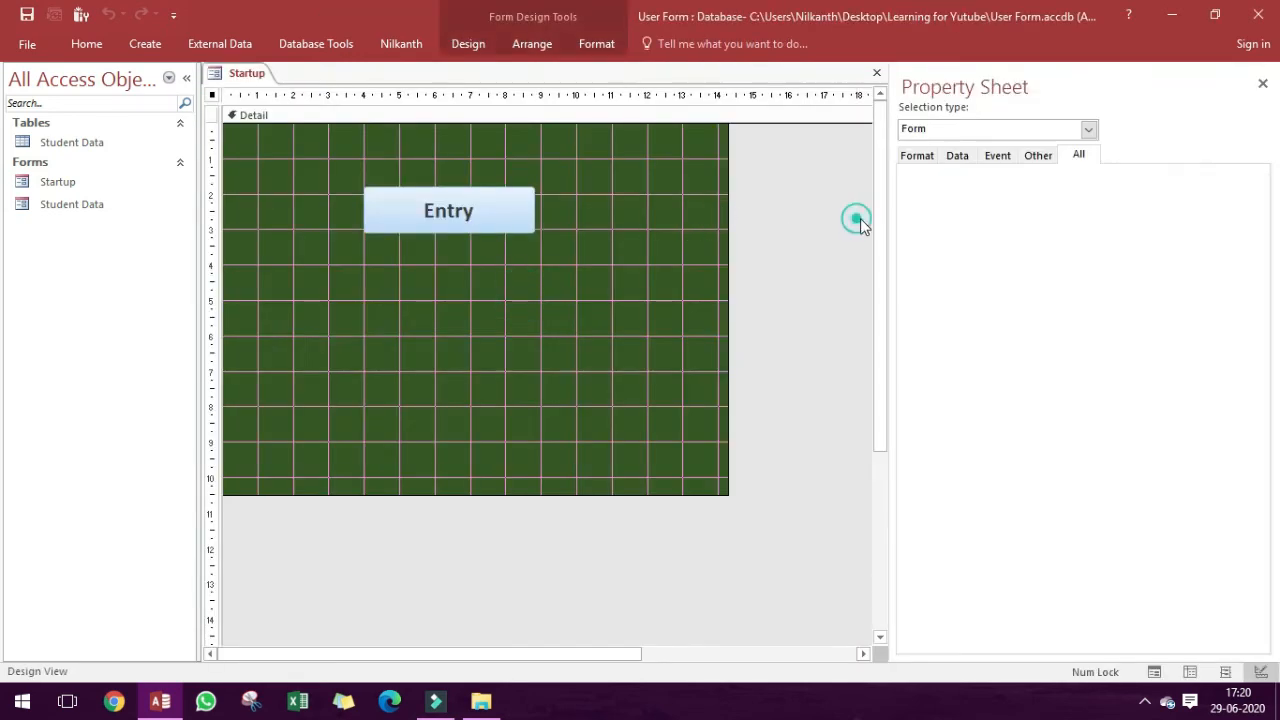
click(1260, 357)
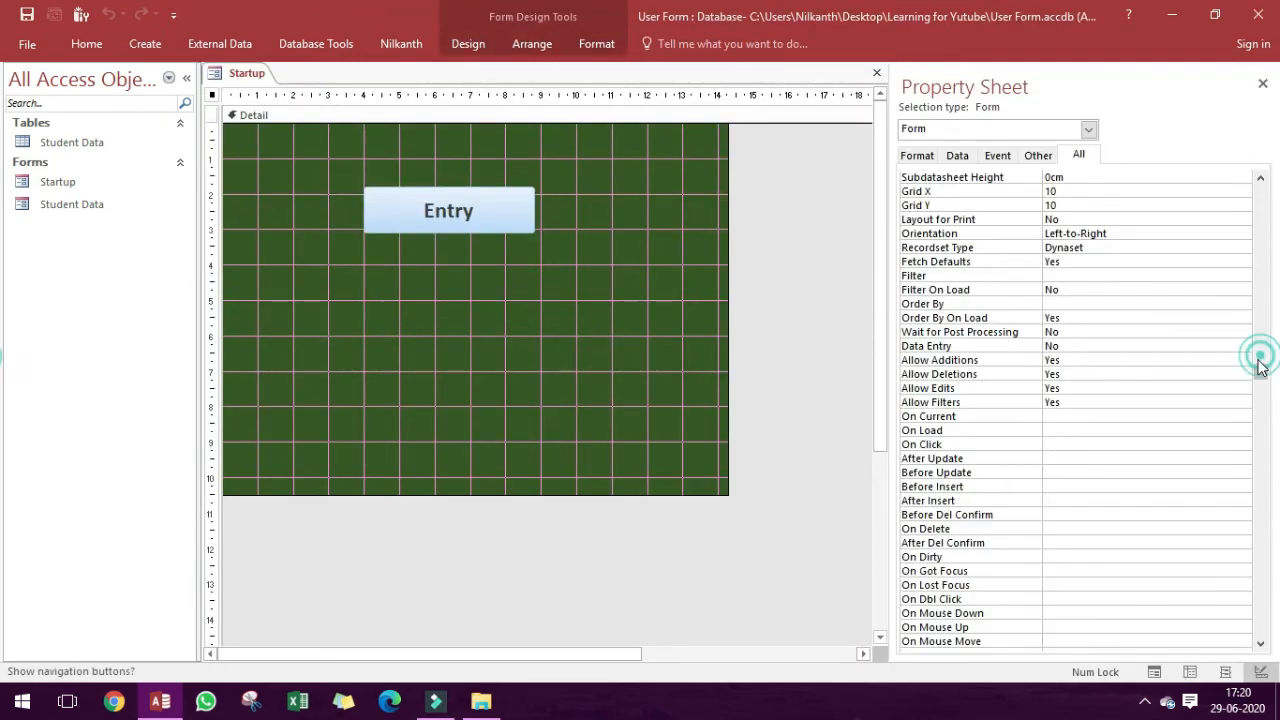
click(757, 245)
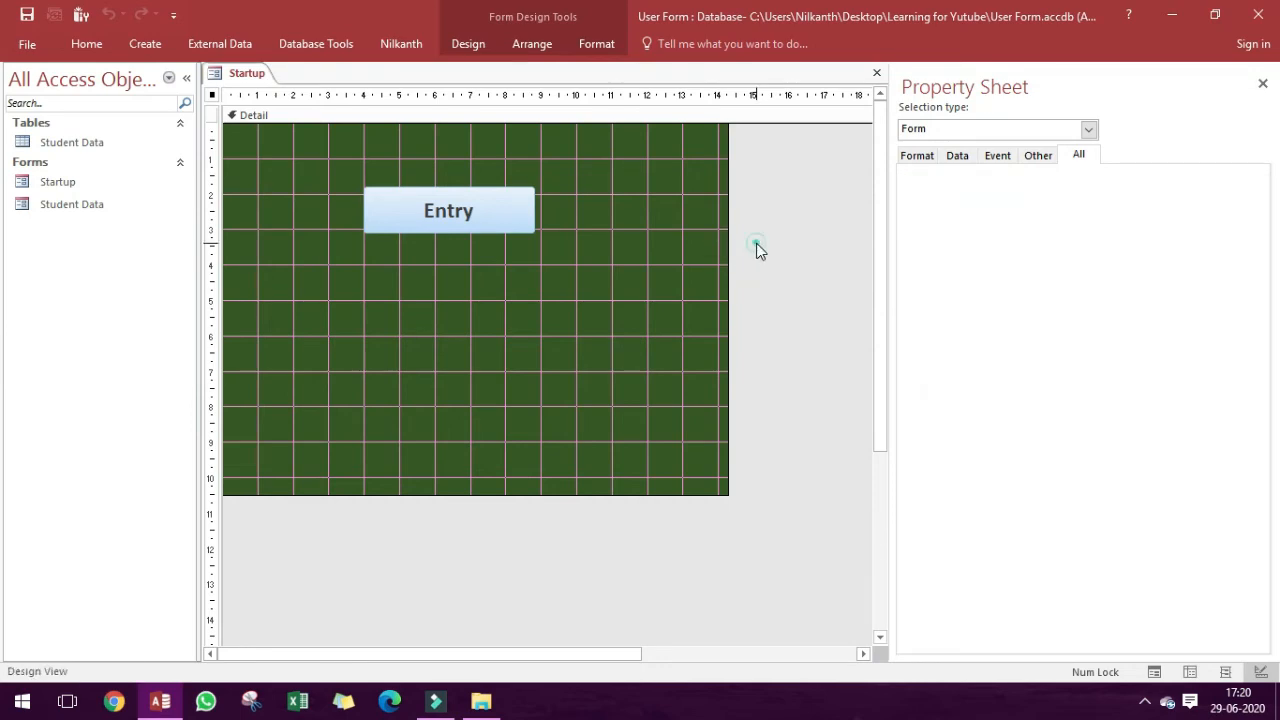
click(548, 566)
click(654, 546)
click(504, 300)
Build a macro with a MaximizeWindow action for the Startup form's On Load event, and save and close it.
click(785, 280)
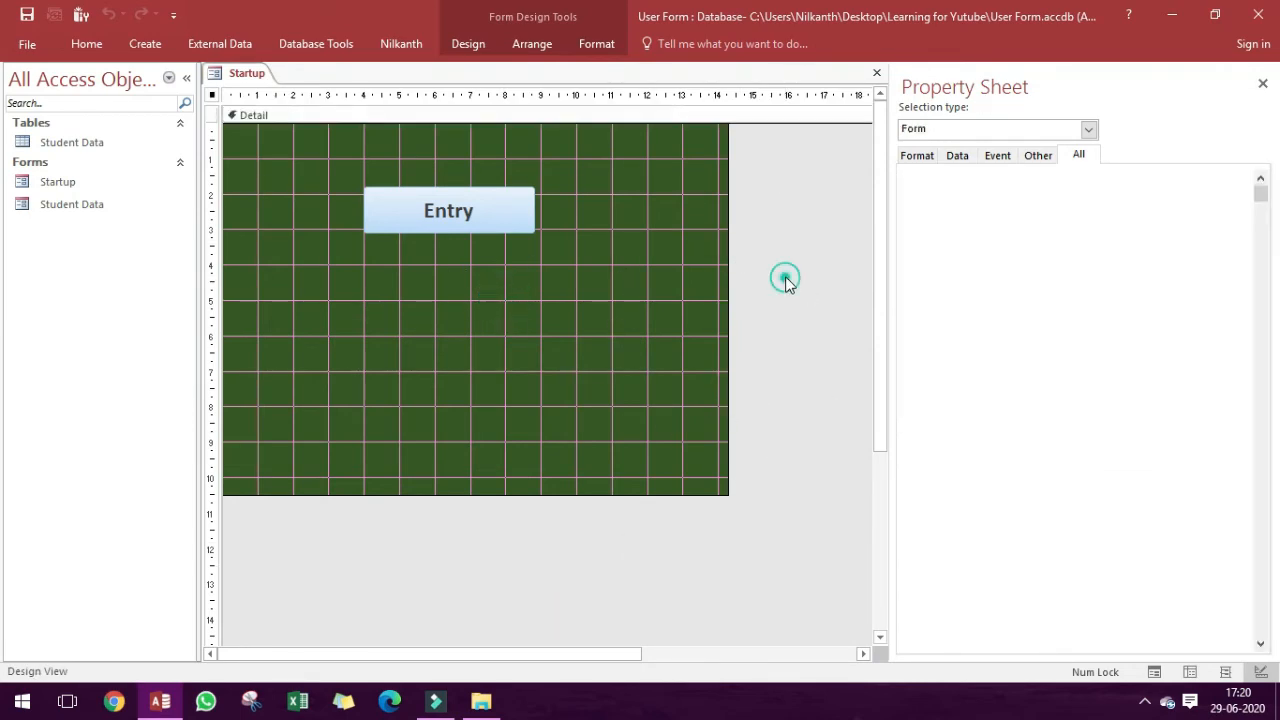
click(1260, 460)
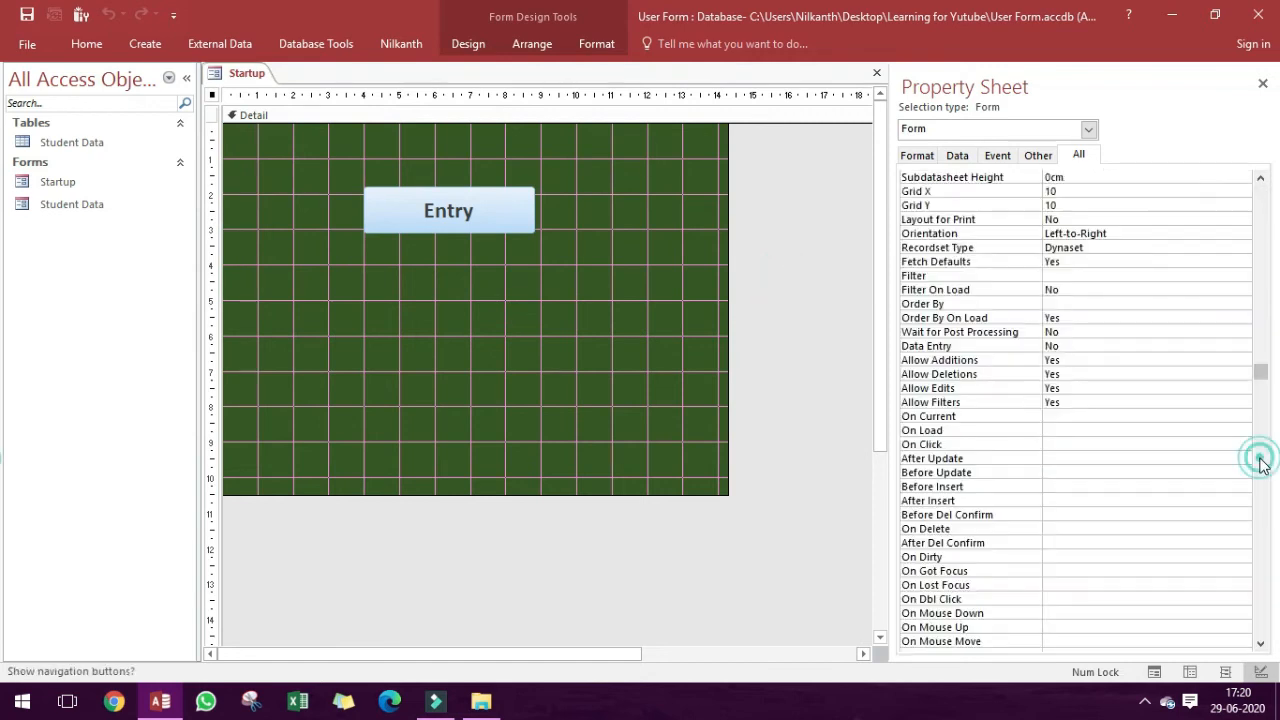
click(945, 431)
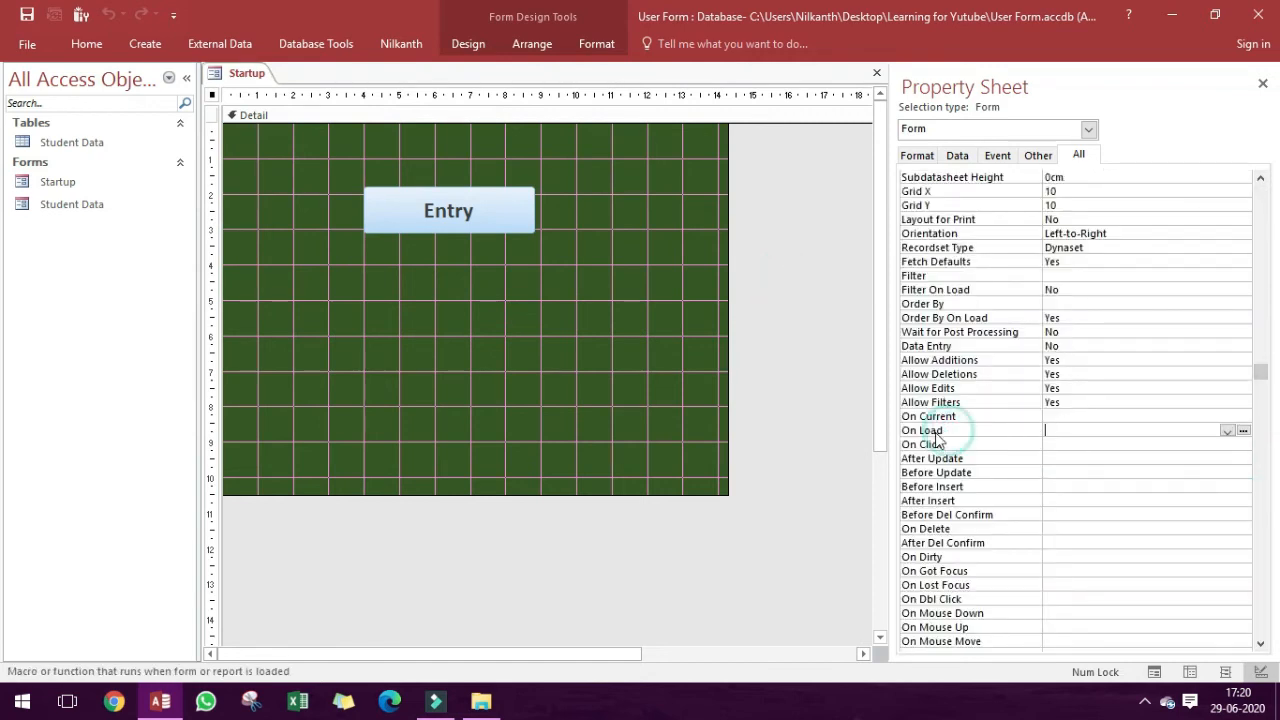
click(1244, 431)
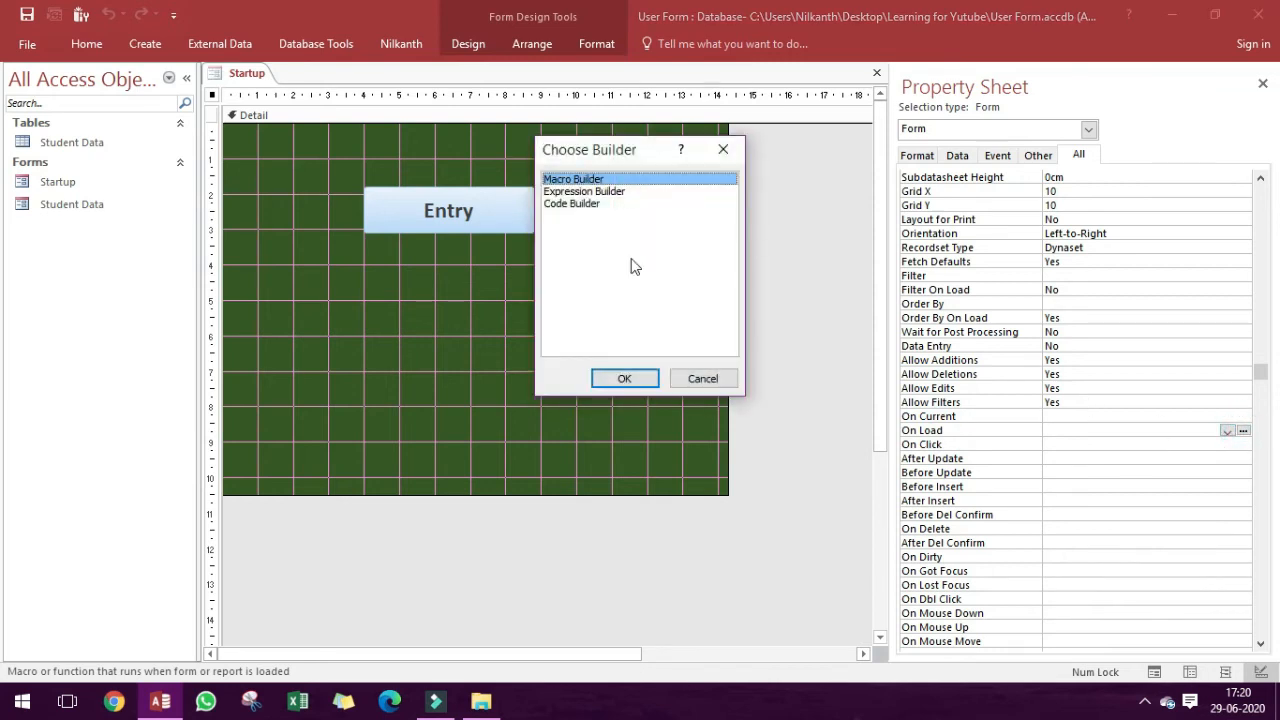
click(611, 377)
text(MaximizeWindow)
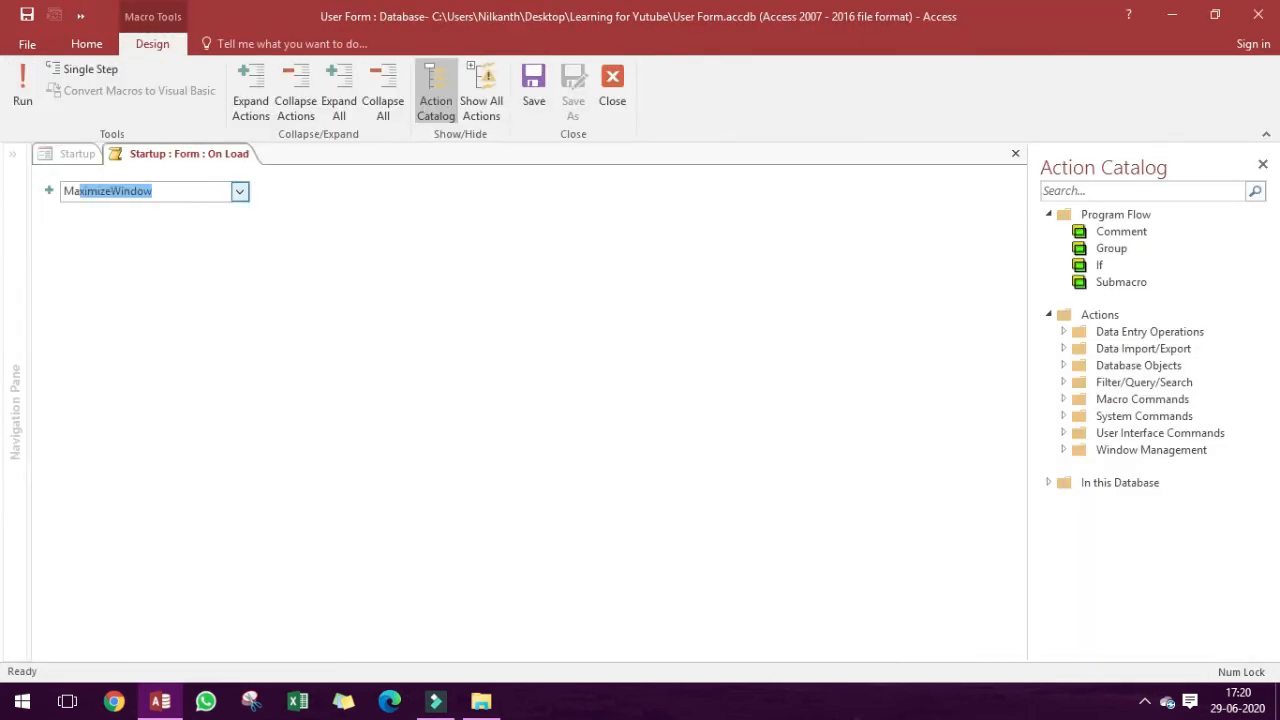
key(Return)
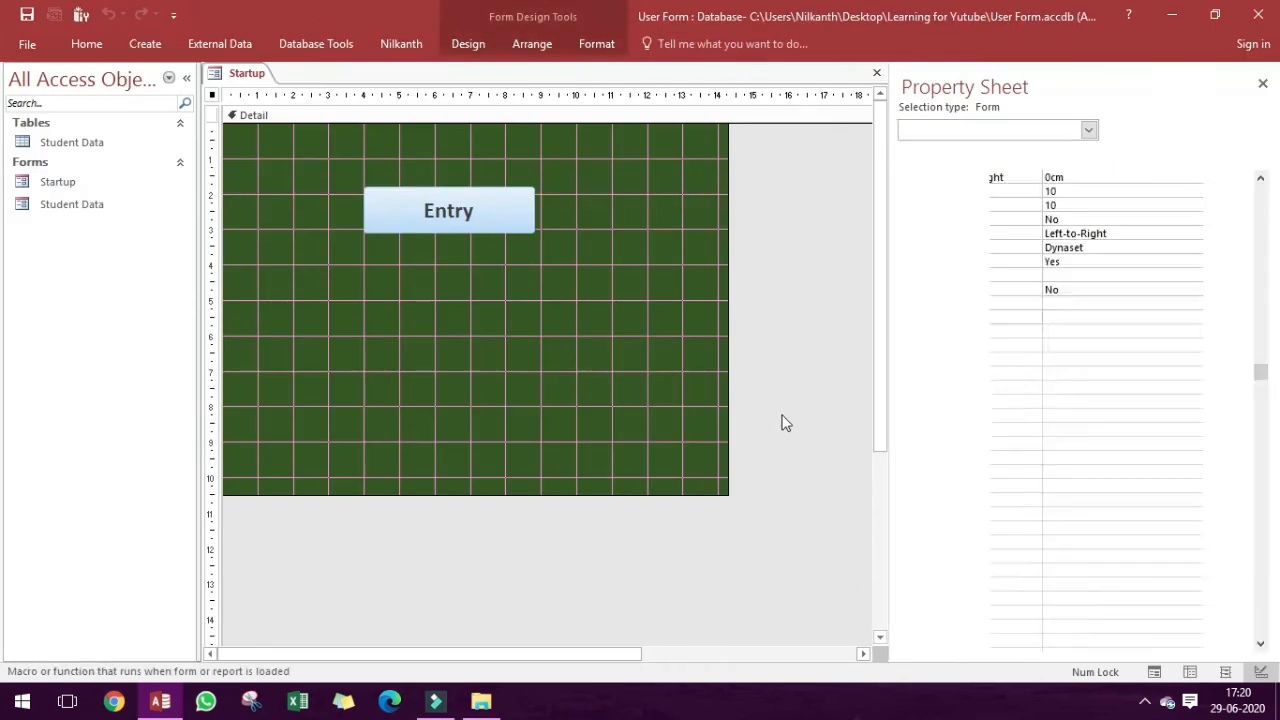
Run the Startup form in Form View to test the On Load macro, and return to Design View.
click(808, 341)
key(F5)
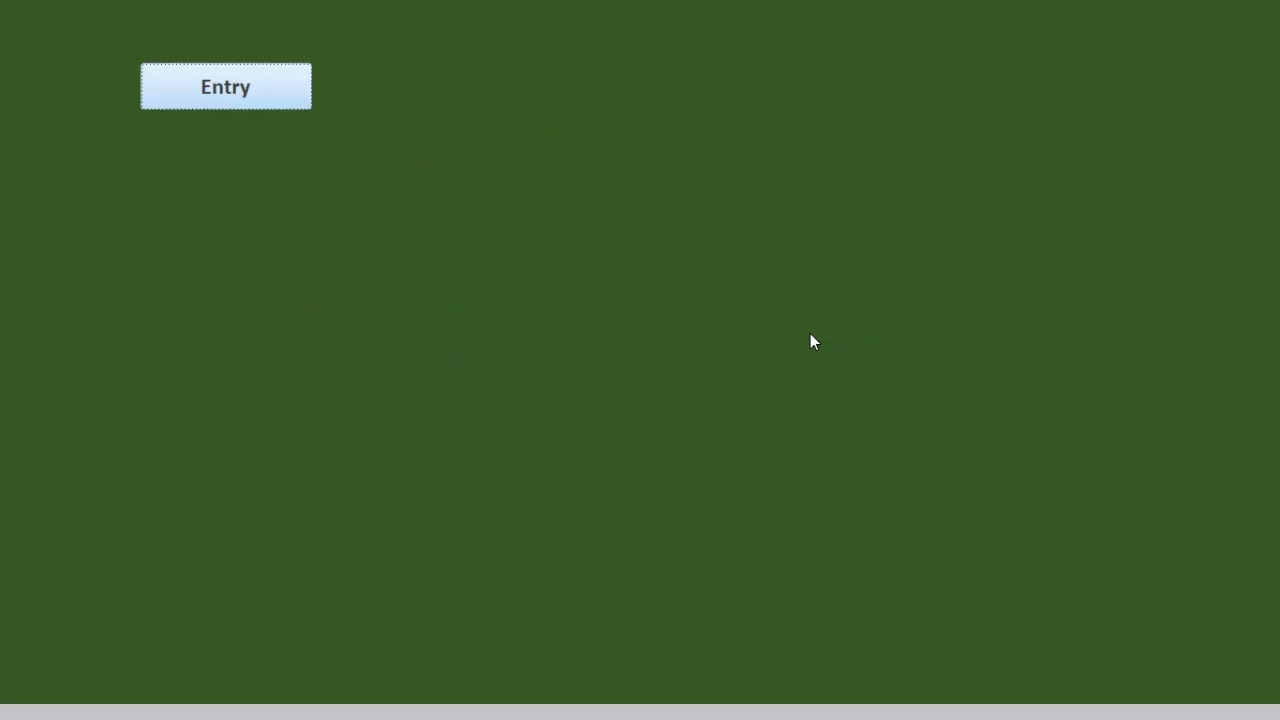
right_click(679, 452)
click(725, 510)
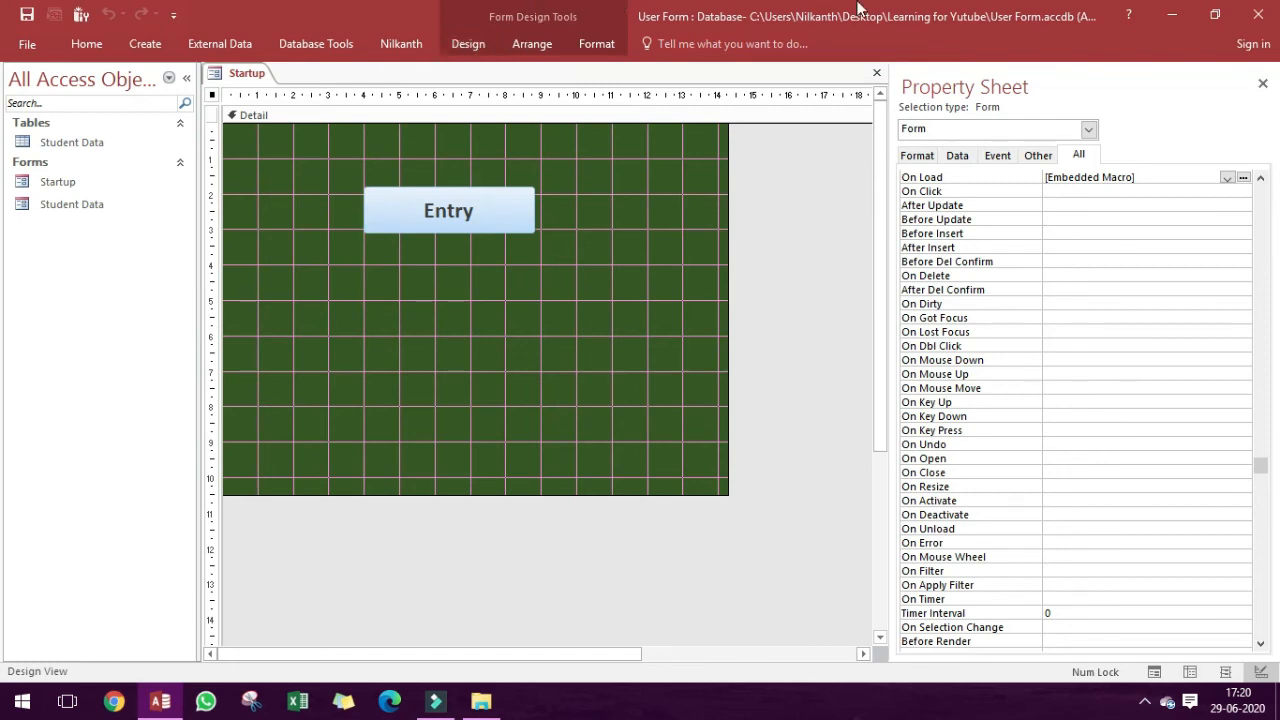
Create a new standalone macro with an OpenForm action that opens the Startup form in Form view.
click(466, 43)
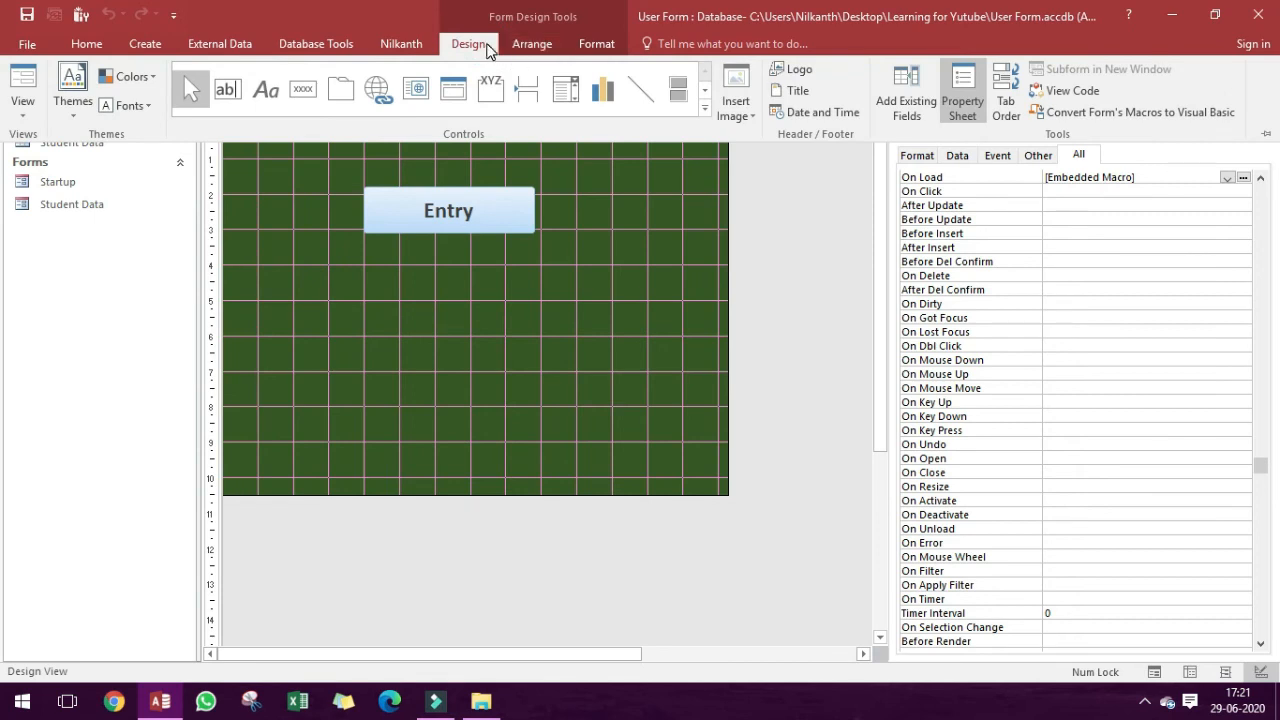
click(145, 43)
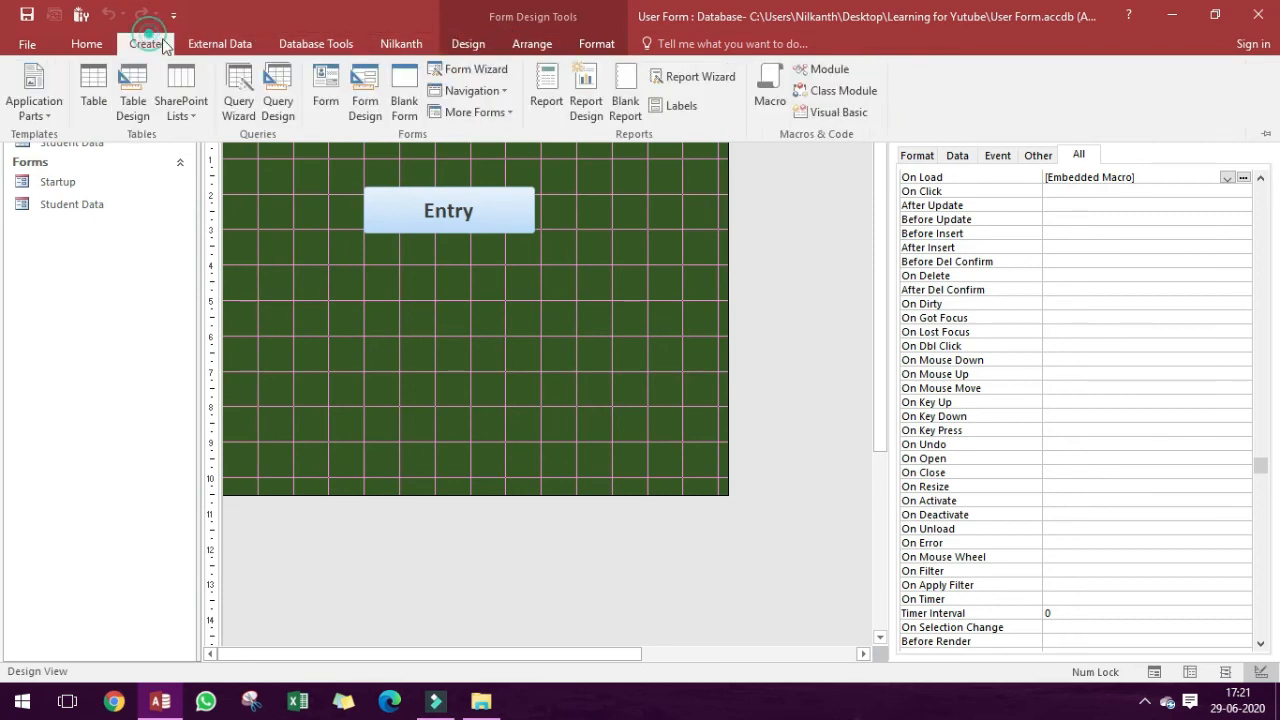
click(773, 100)
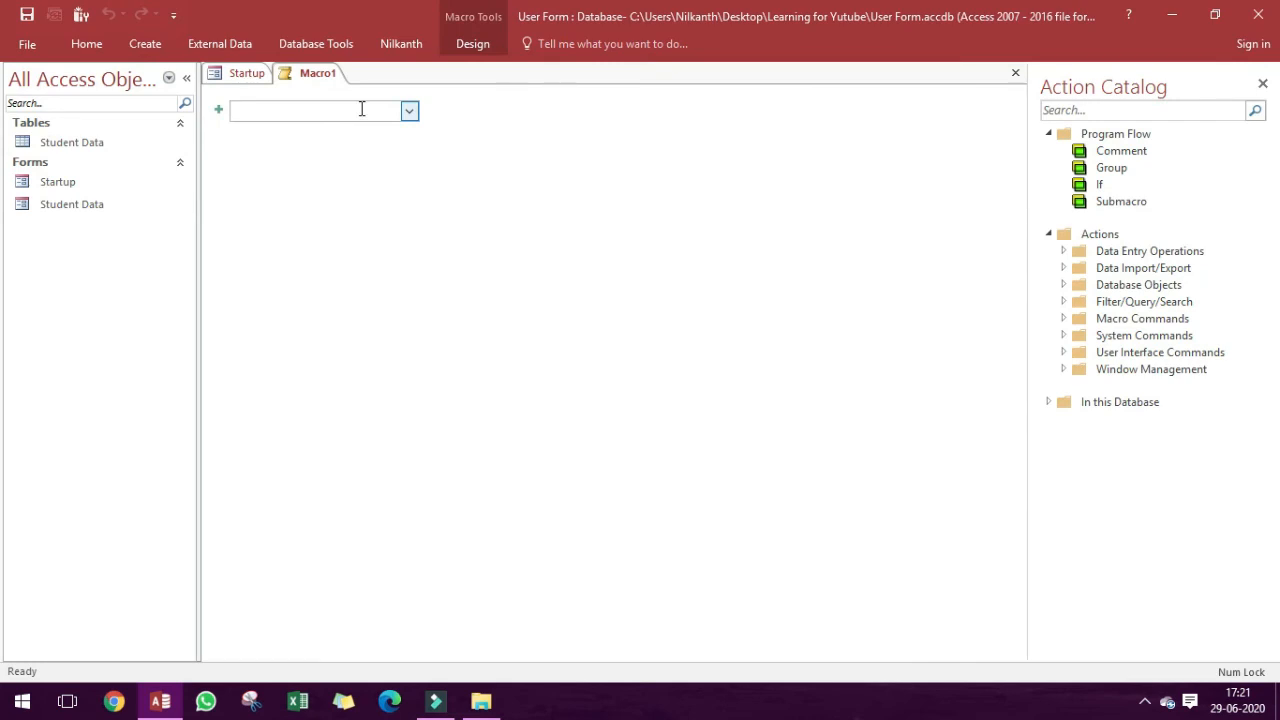
text(op)
key(Return)
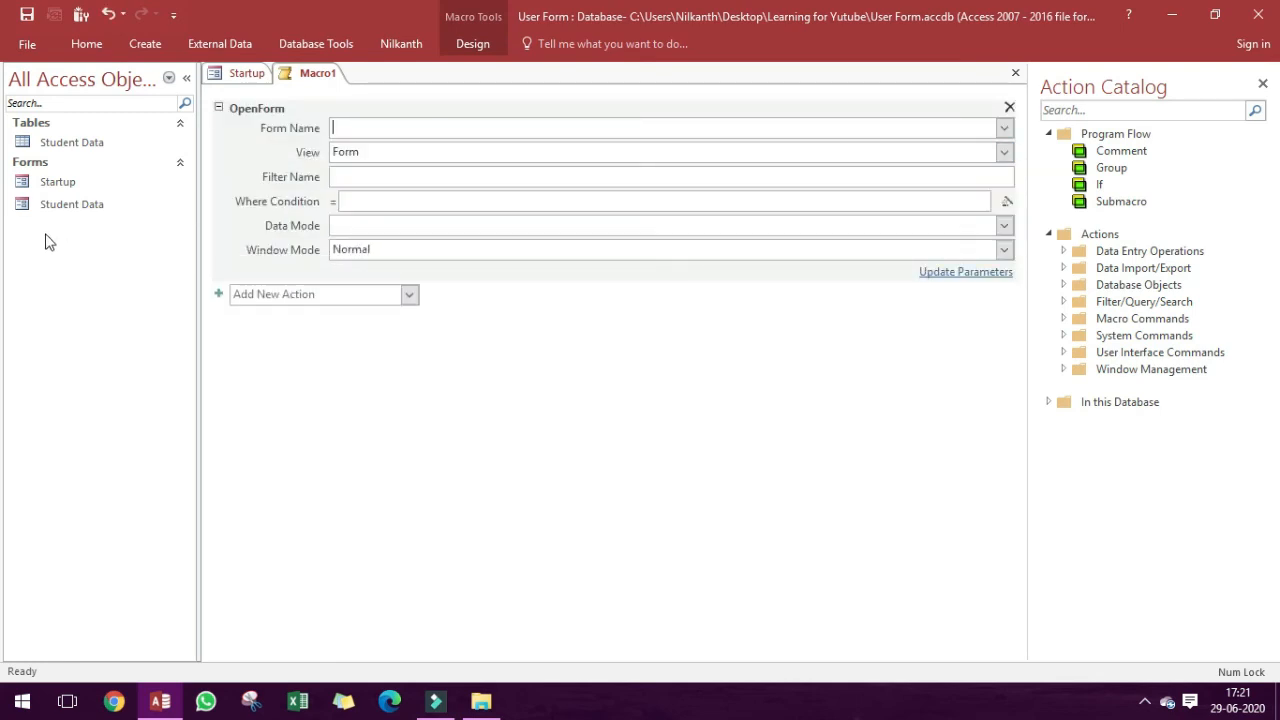
click(1003, 128)
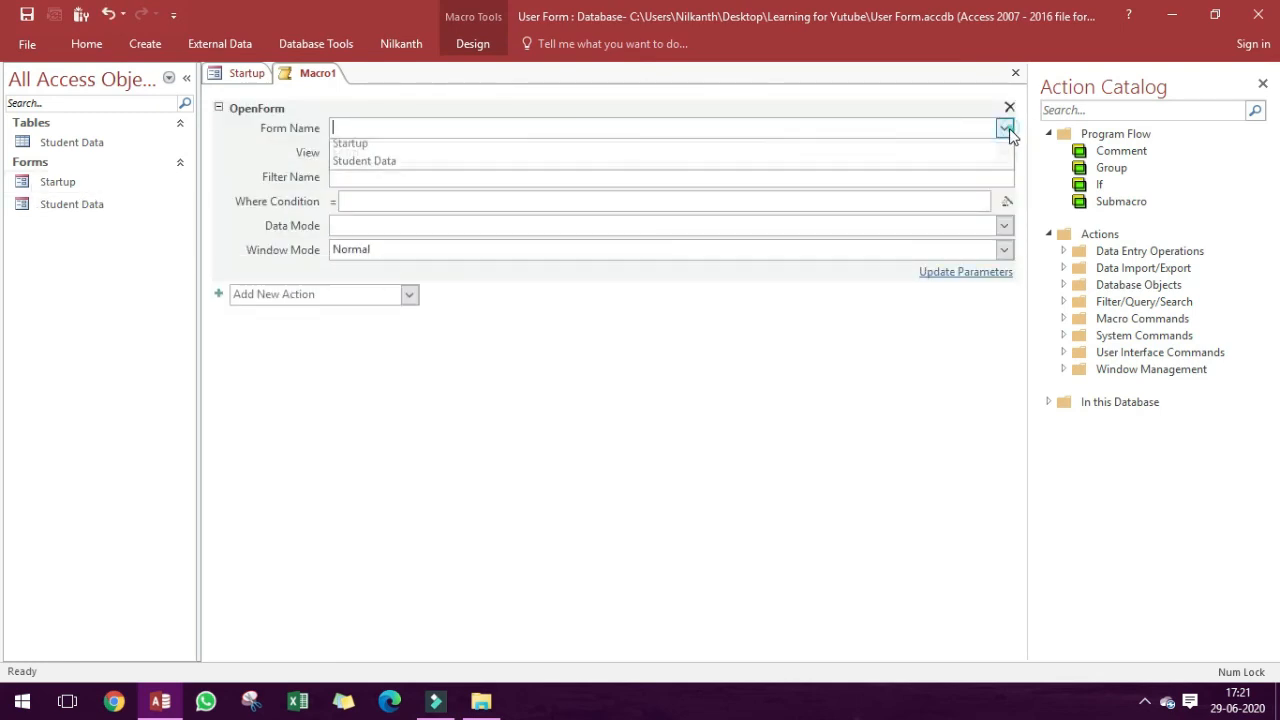
click(941, 141)
Save the new macro under the name AutoExec.
key(ctrl+s)
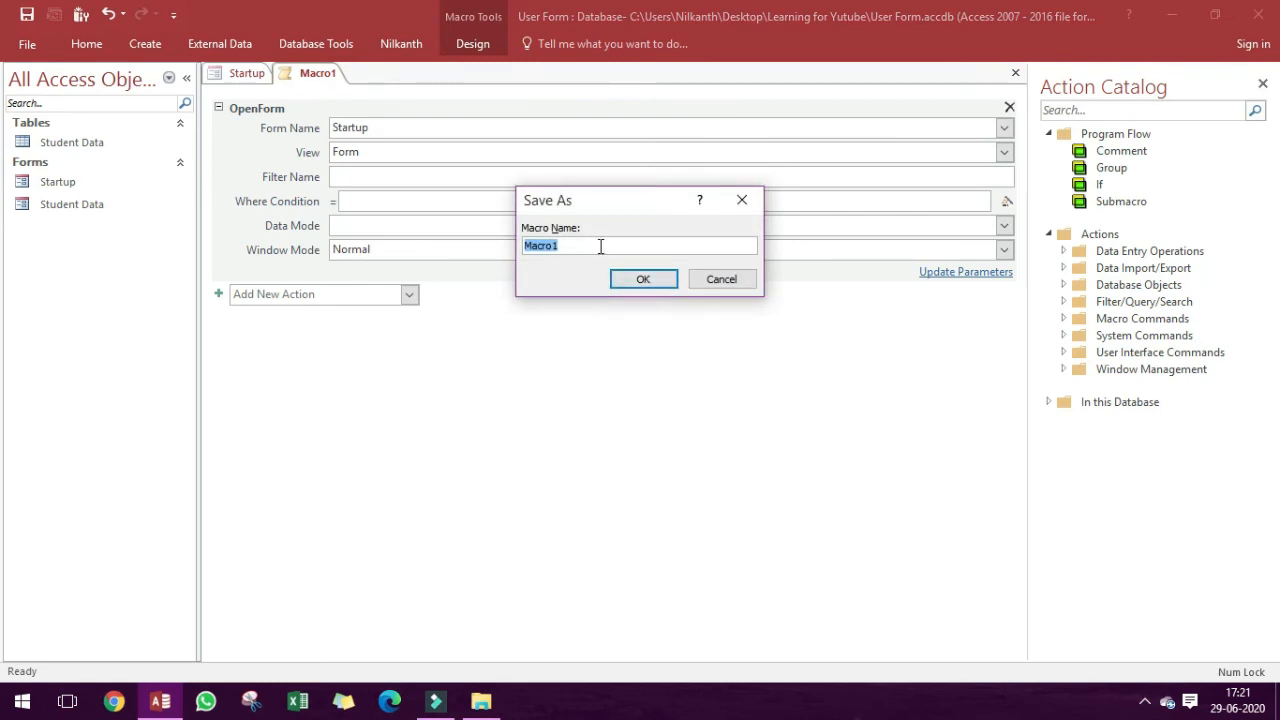
text(AutoExec)
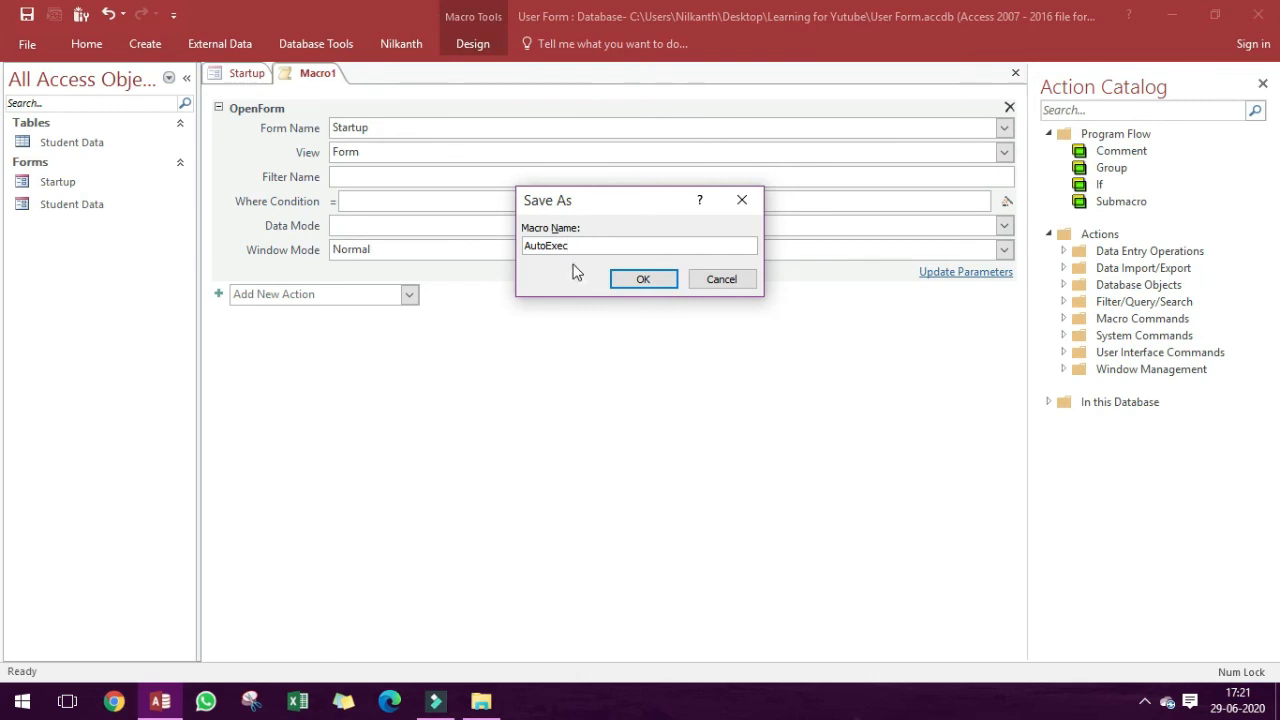
click(643, 279)
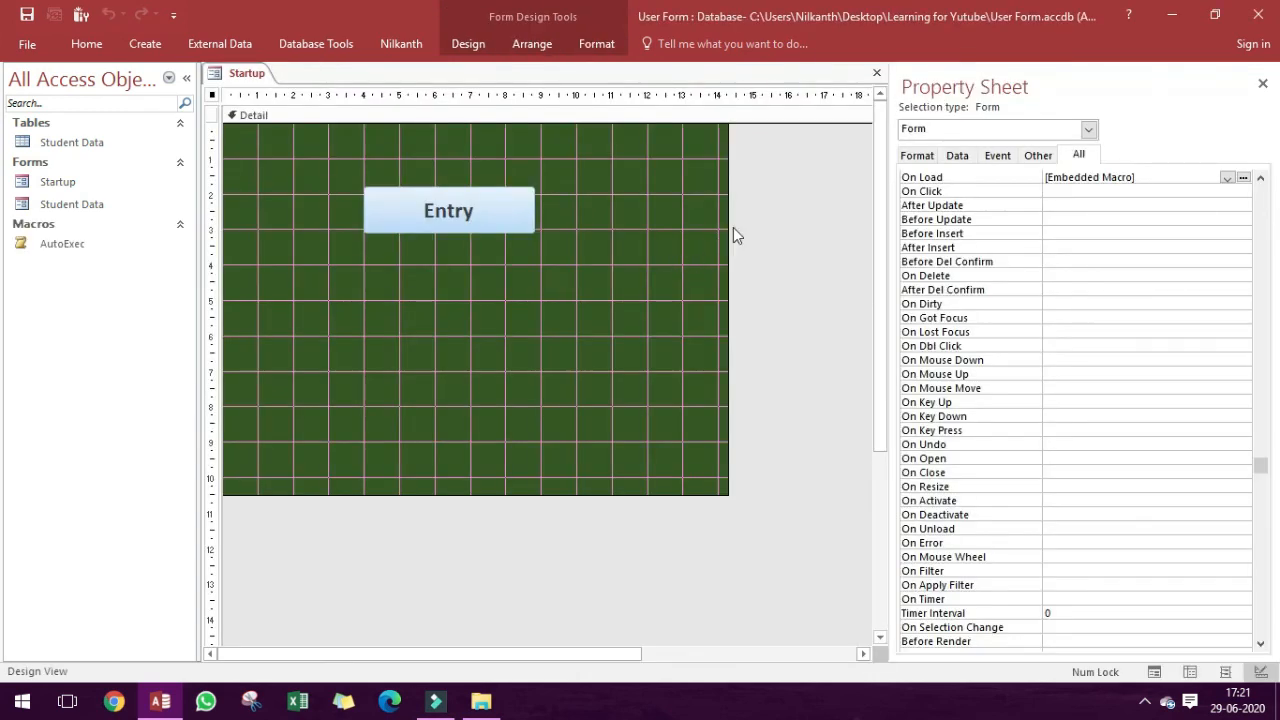
Close the Startup form and the database, and reopen User Form from the Learning for Yutube folder to test the AutoExec macro.
click(877, 73)
click(1258, 14)
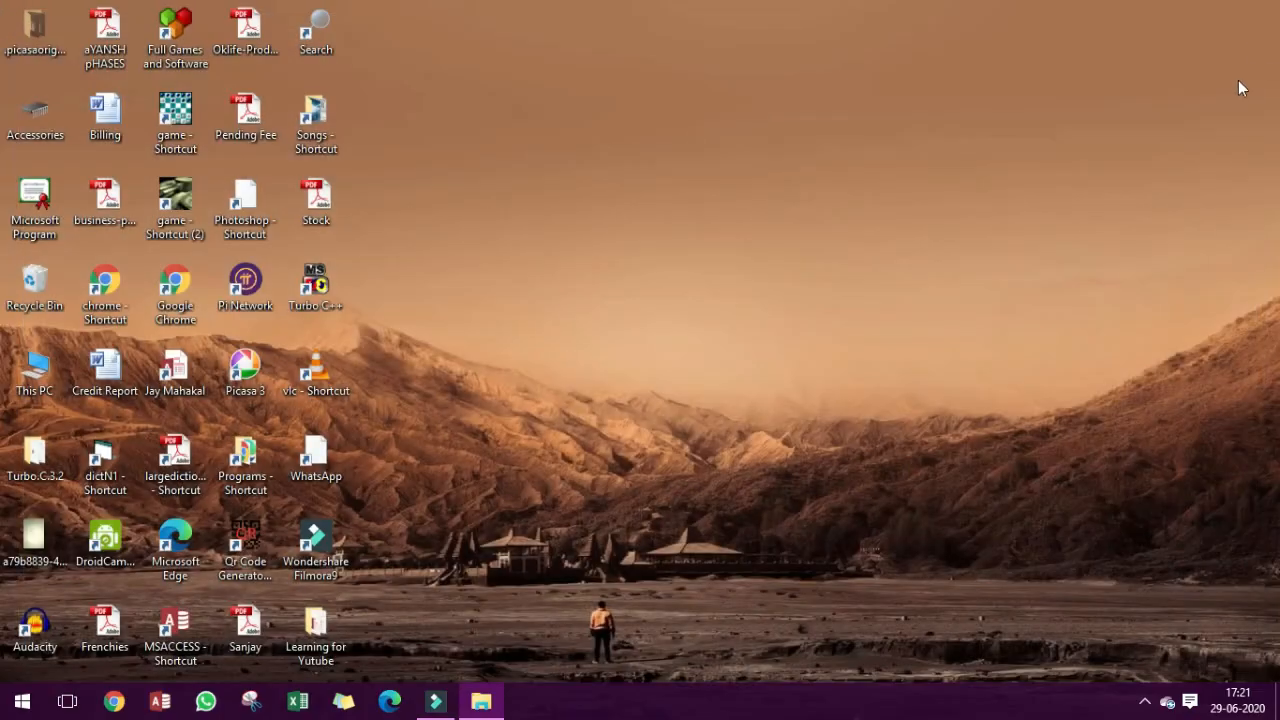
double_click(318, 638)
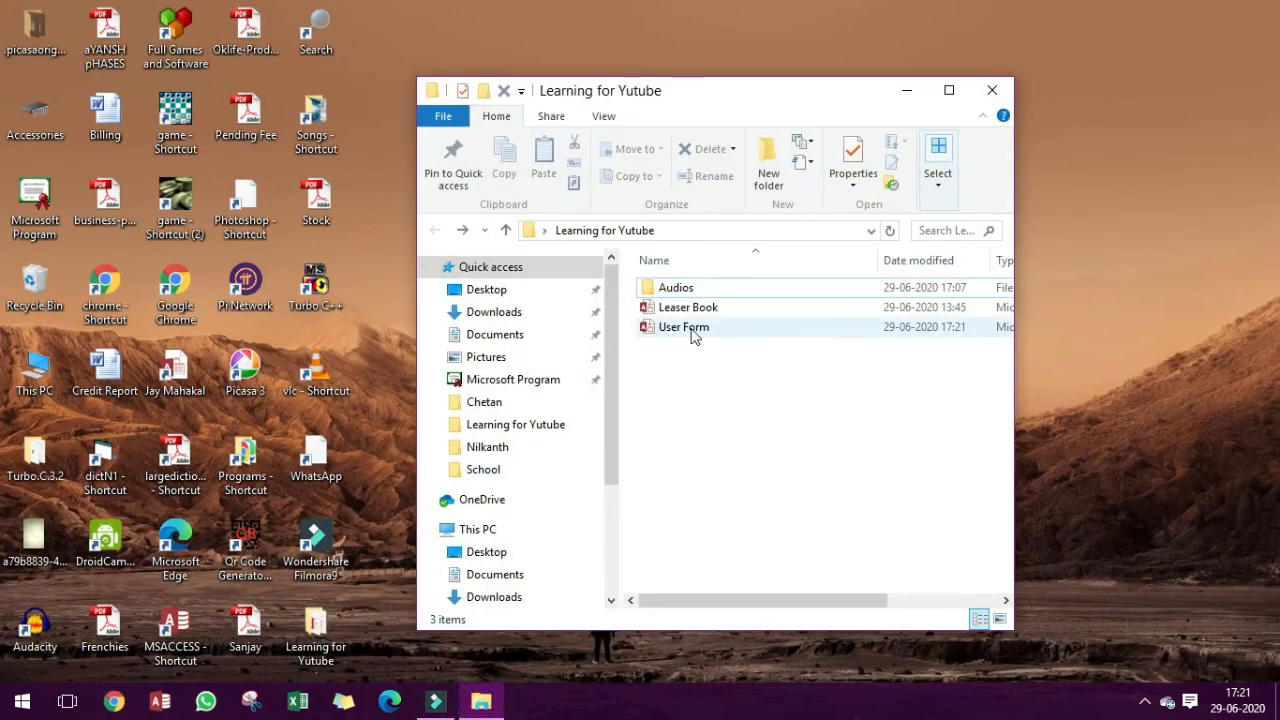
double_click(698, 331)
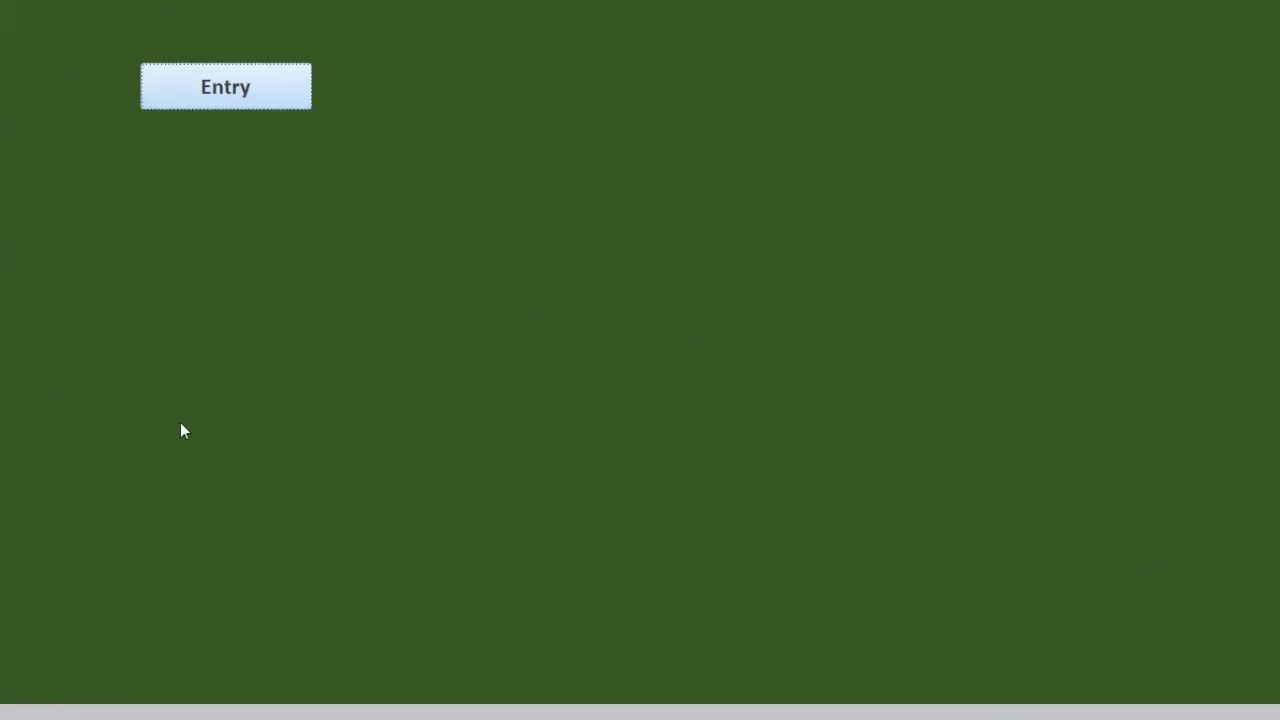
Open a new Student Data record from the Startup form and enter the student's, father's and mother's names.
click(250, 102)
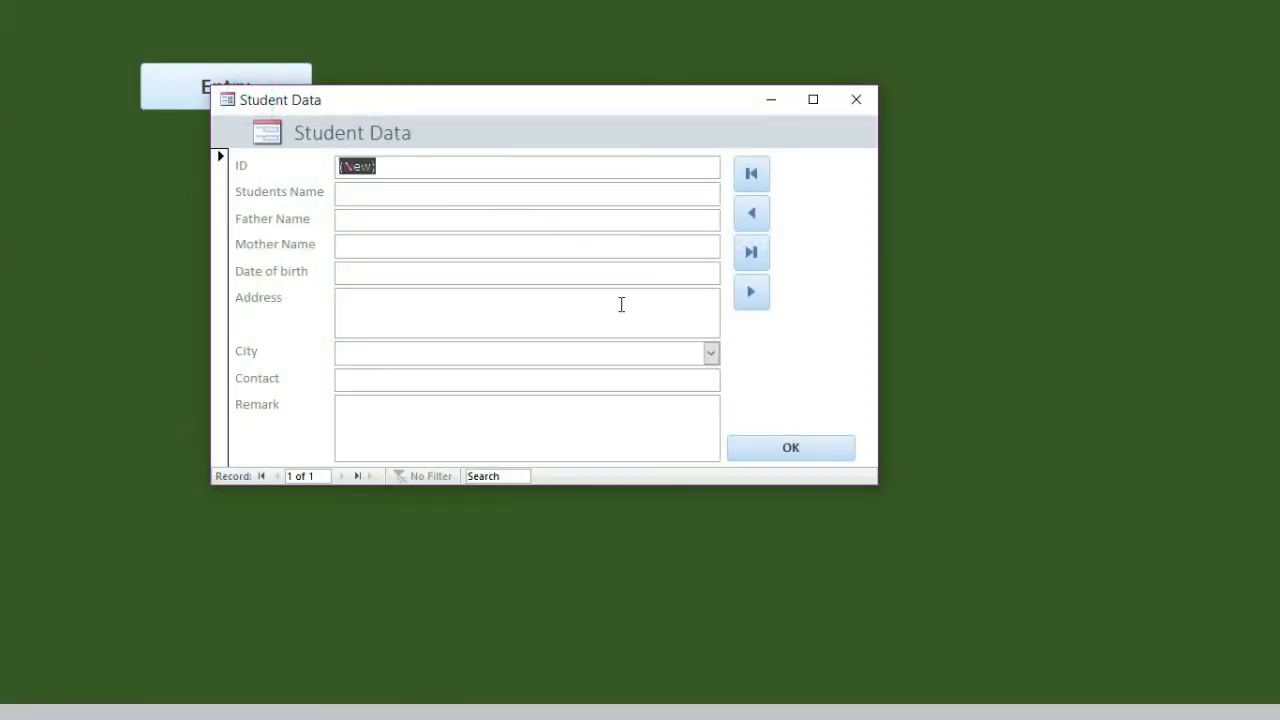
key(Tab)
text(Amit)
key(Tab)
text(Jagh)
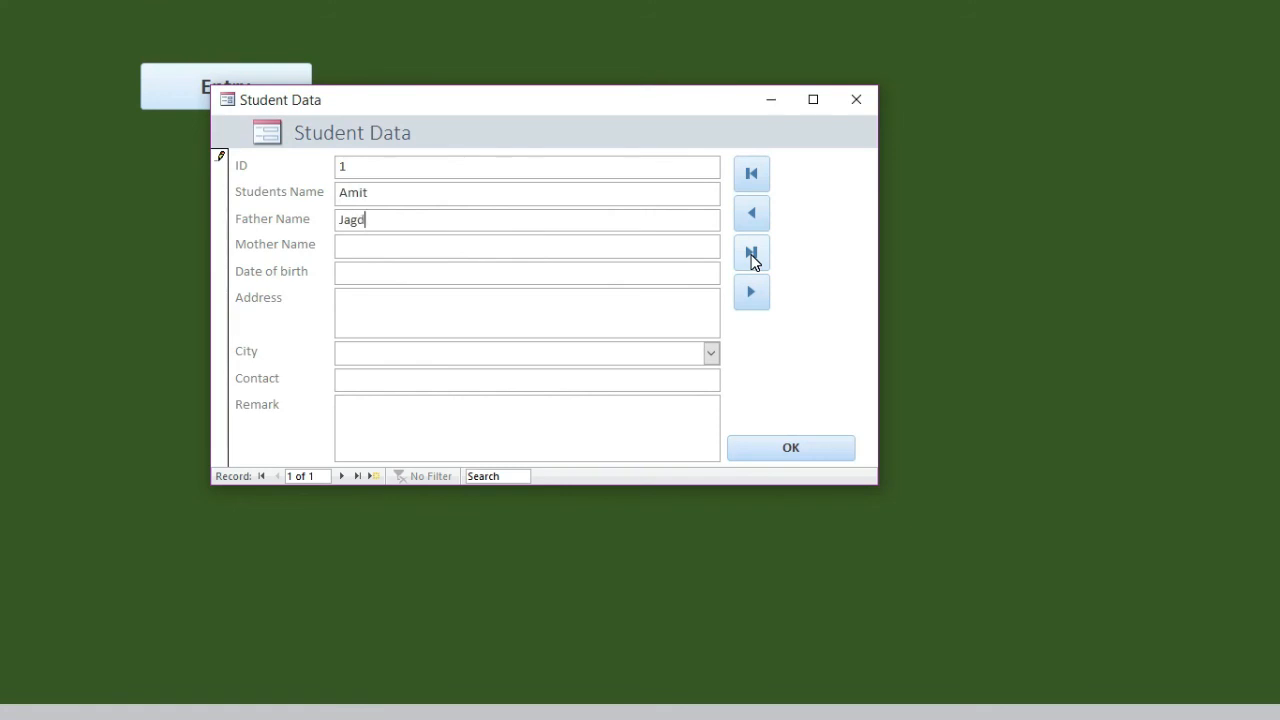
text(ish Chan)
text(Chanda)
key(Tab)
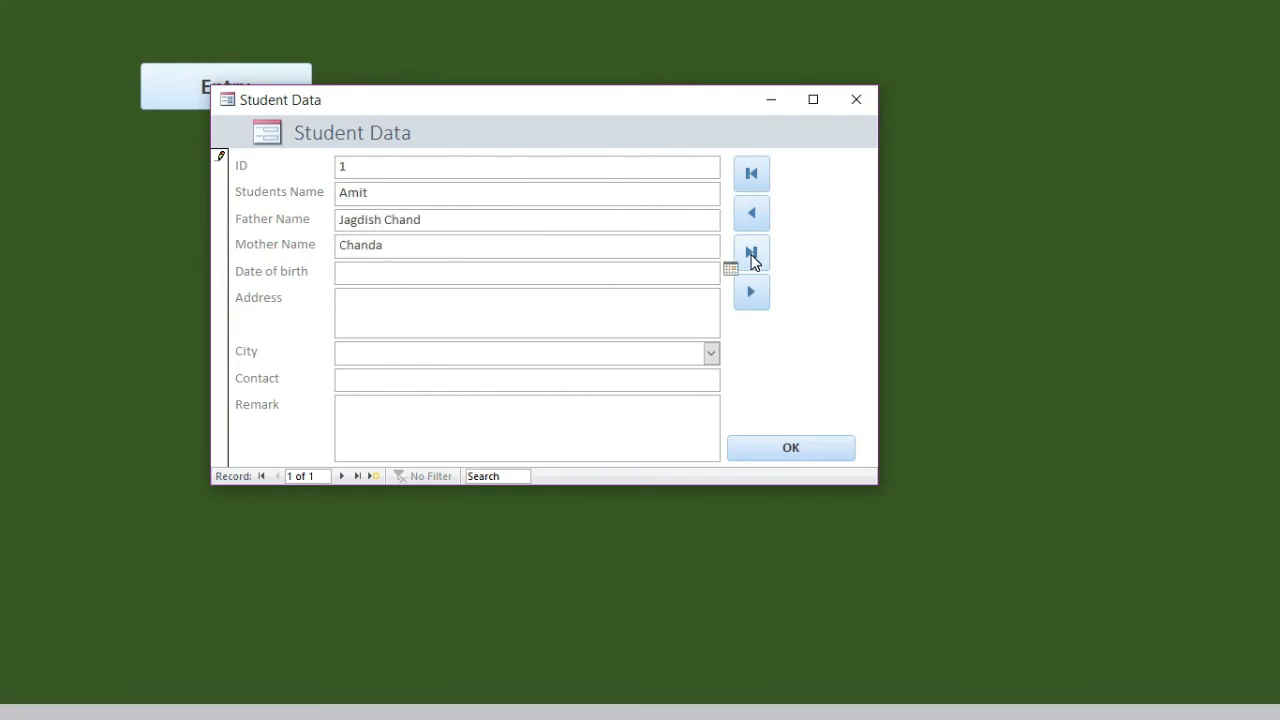
click(728, 269)
click(574, 288)
click(574, 288)
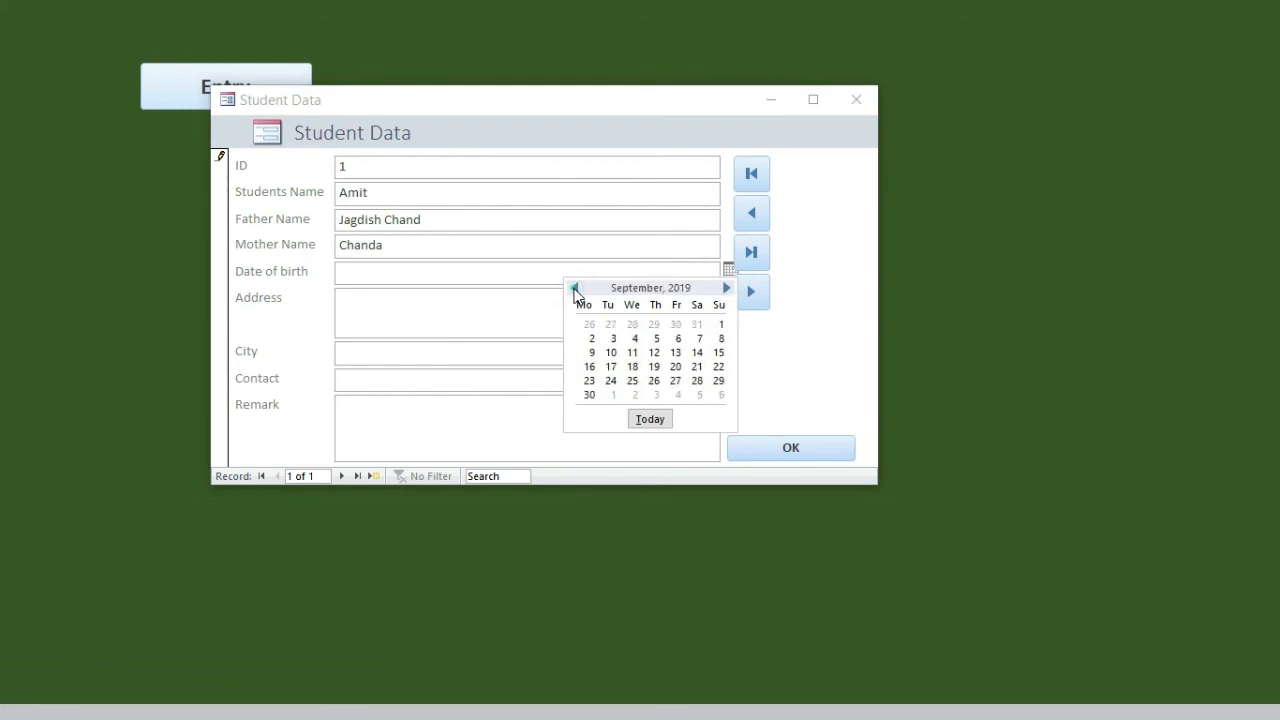
click(574, 288)
click(600, 276)
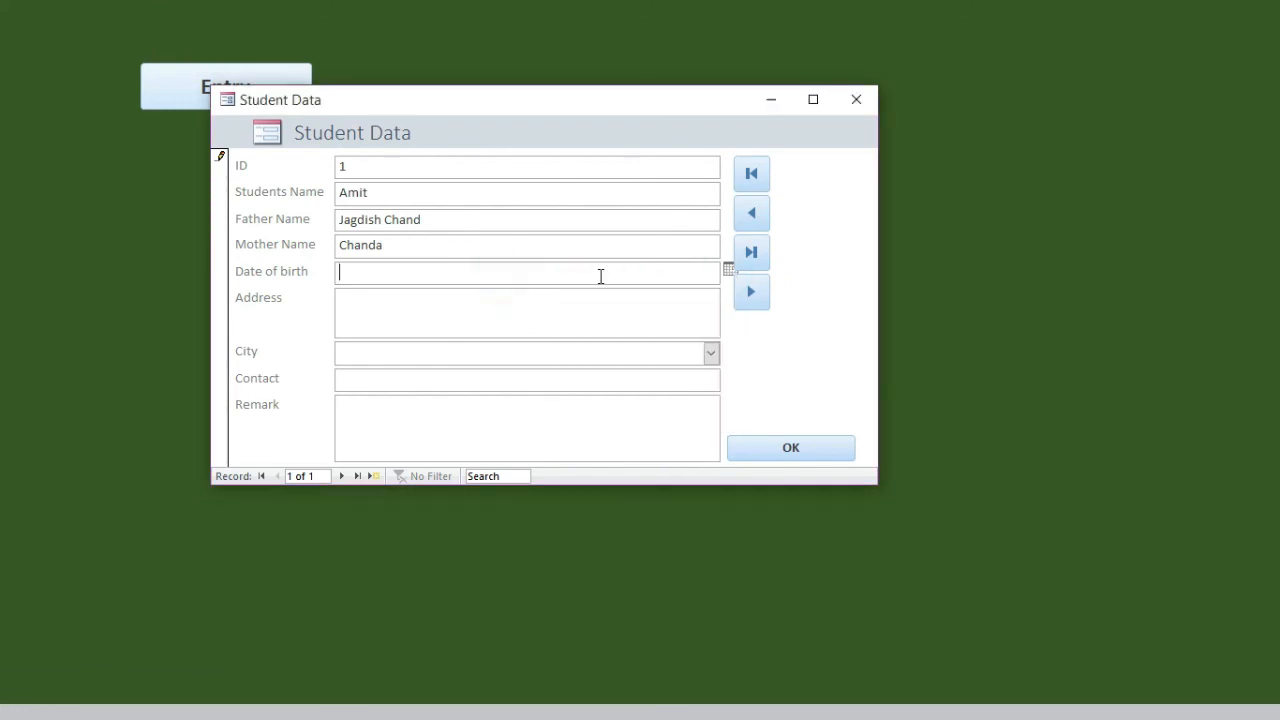
Enter the student's date of birth and choose Vadodara as the city.
text(2-6-2002)
click(709, 353)
click(669, 374)
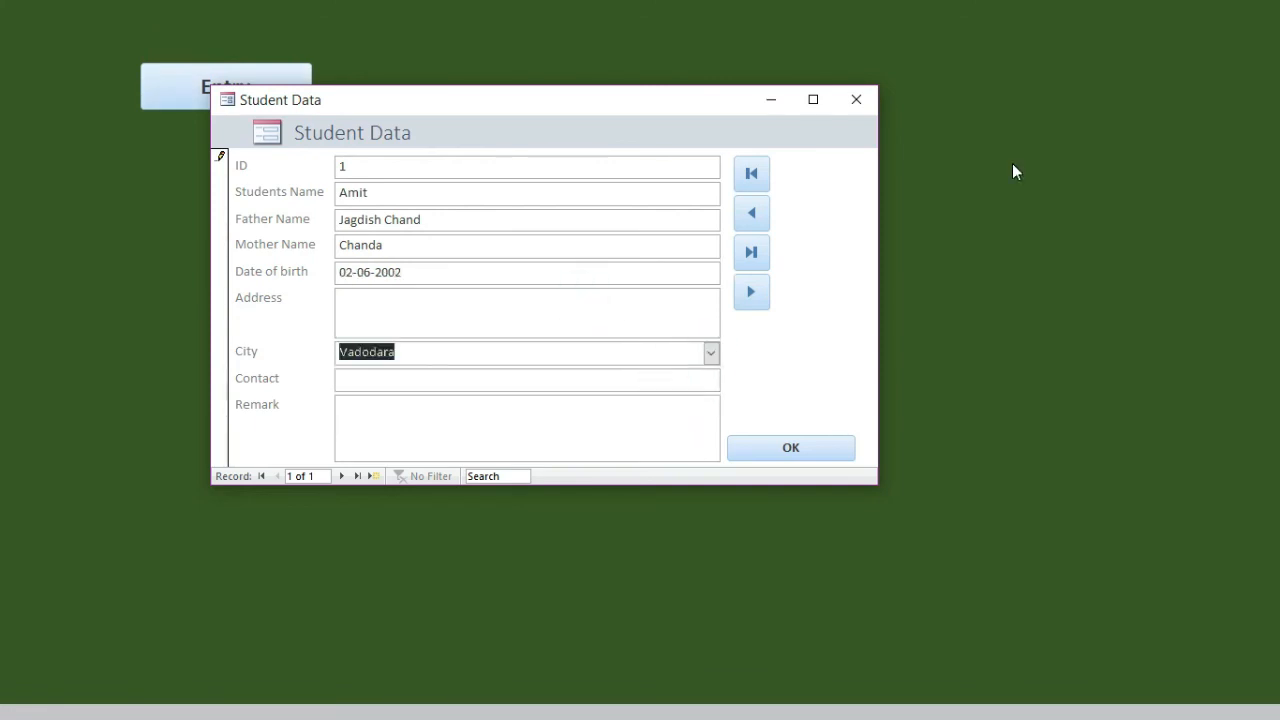
Change the city to Surat, adding it to the city list items, and close the Student Data form.
text(Surat)
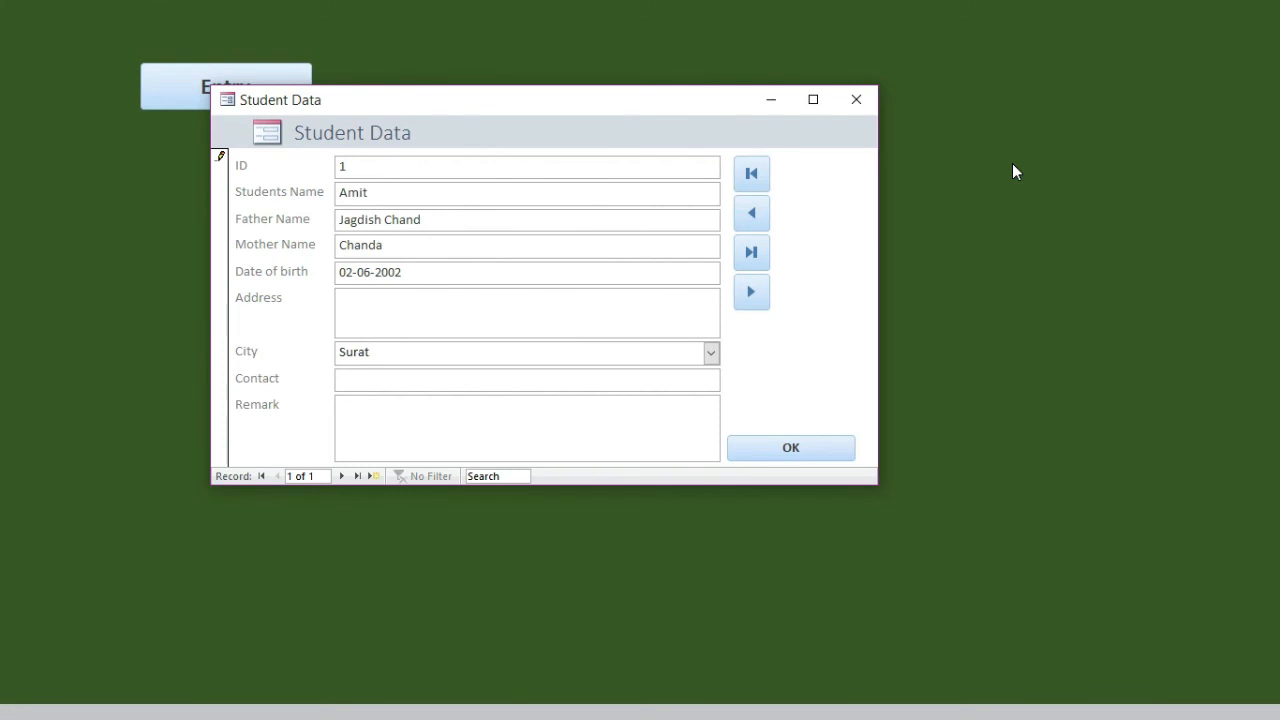
key(Return)
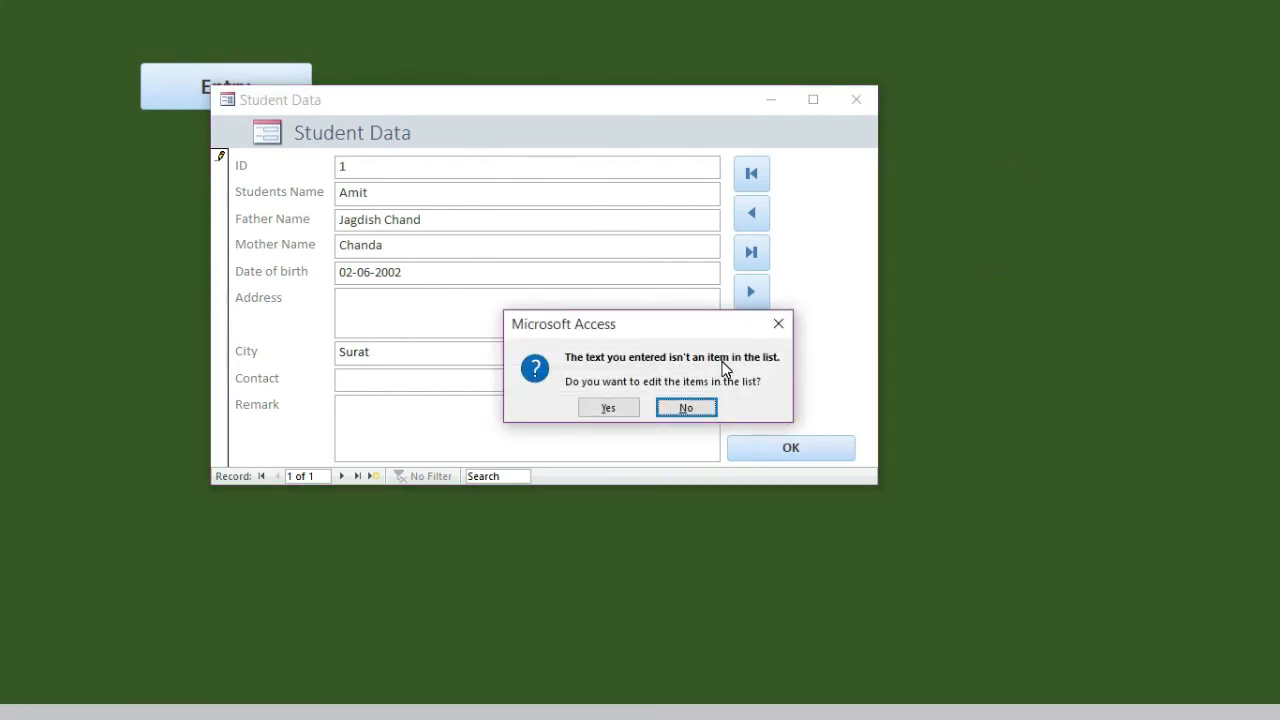
click(605, 408)
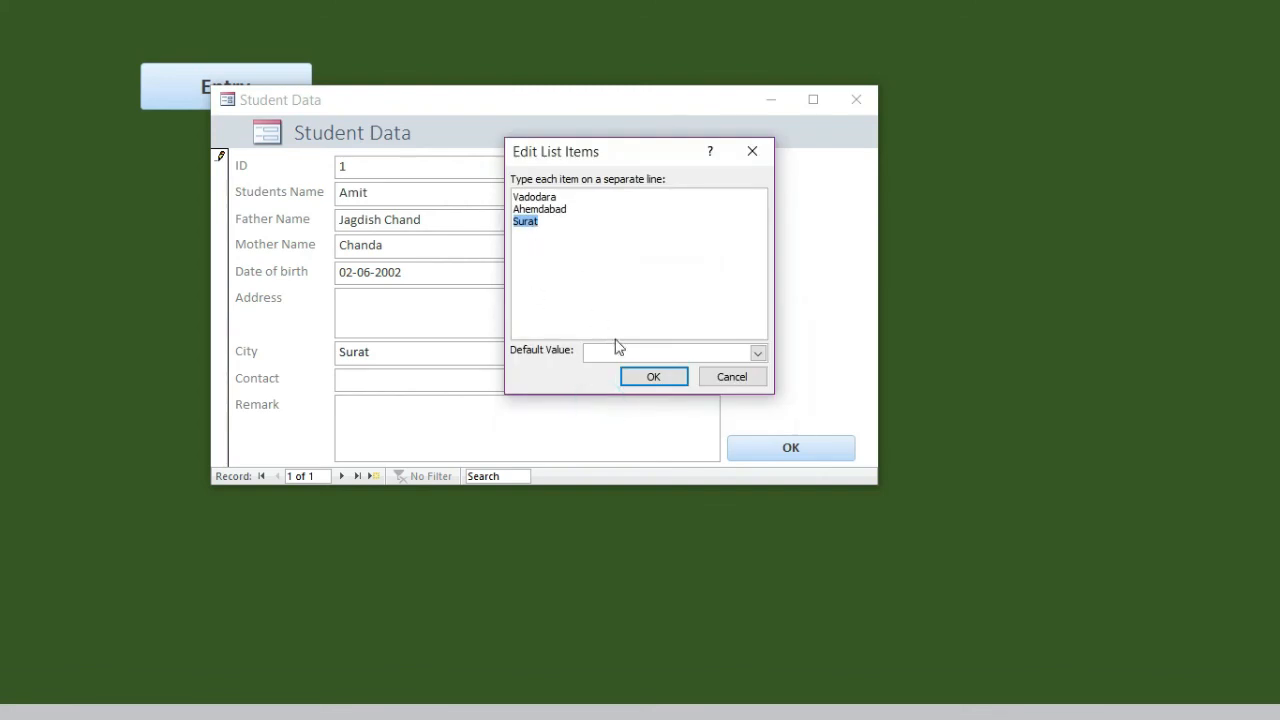
click(640, 372)
click(491, 430)
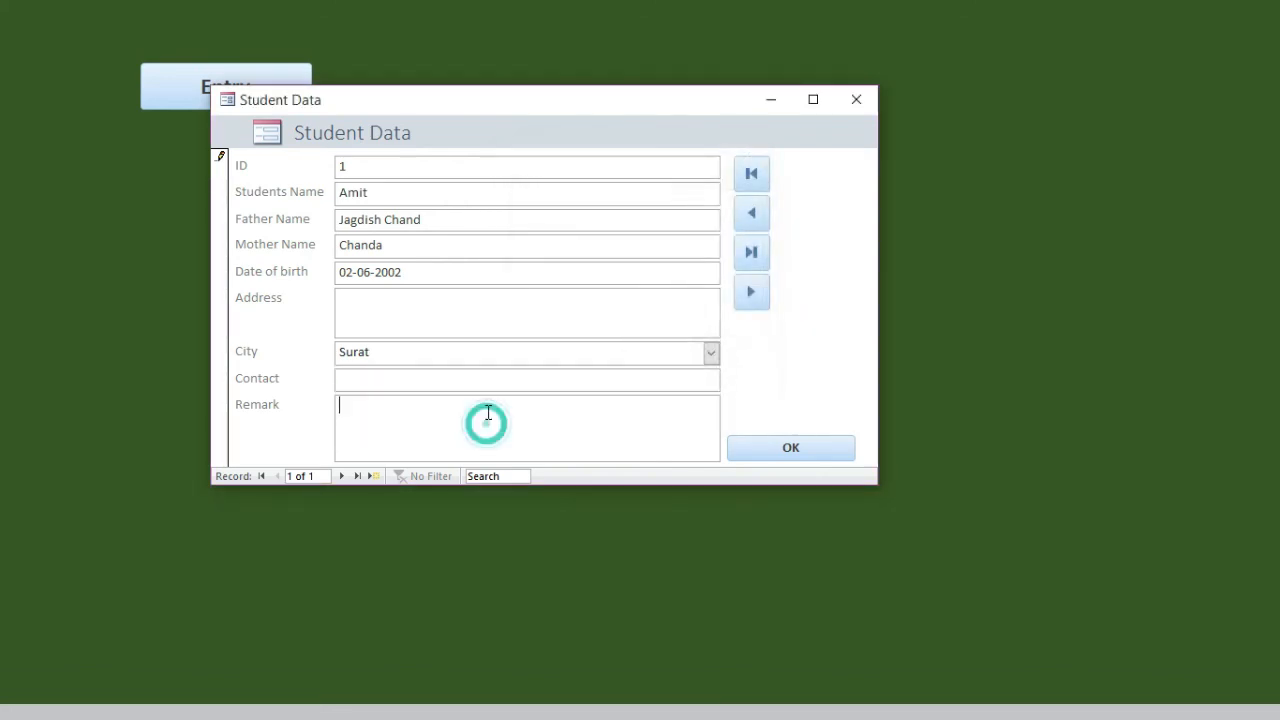
click(797, 446)
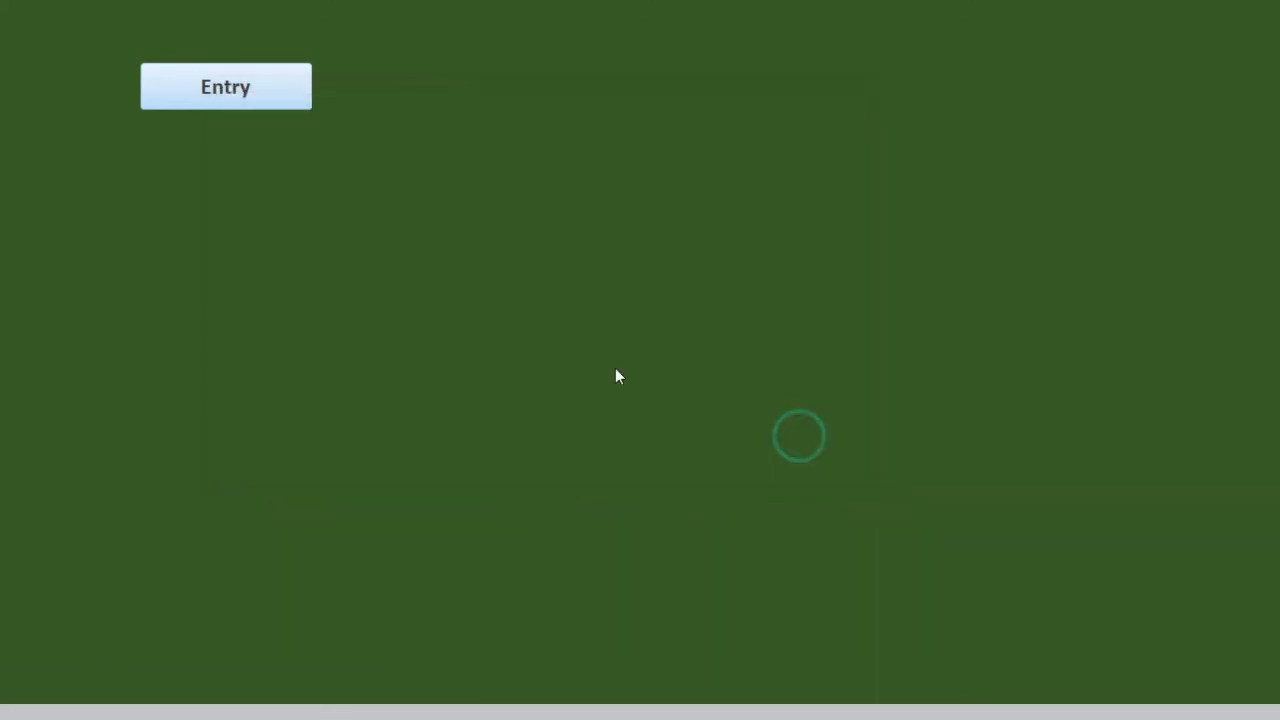
Reopen the Student Data form from the Startup form, test its previous and next record navigation, and close it.
click(242, 88)
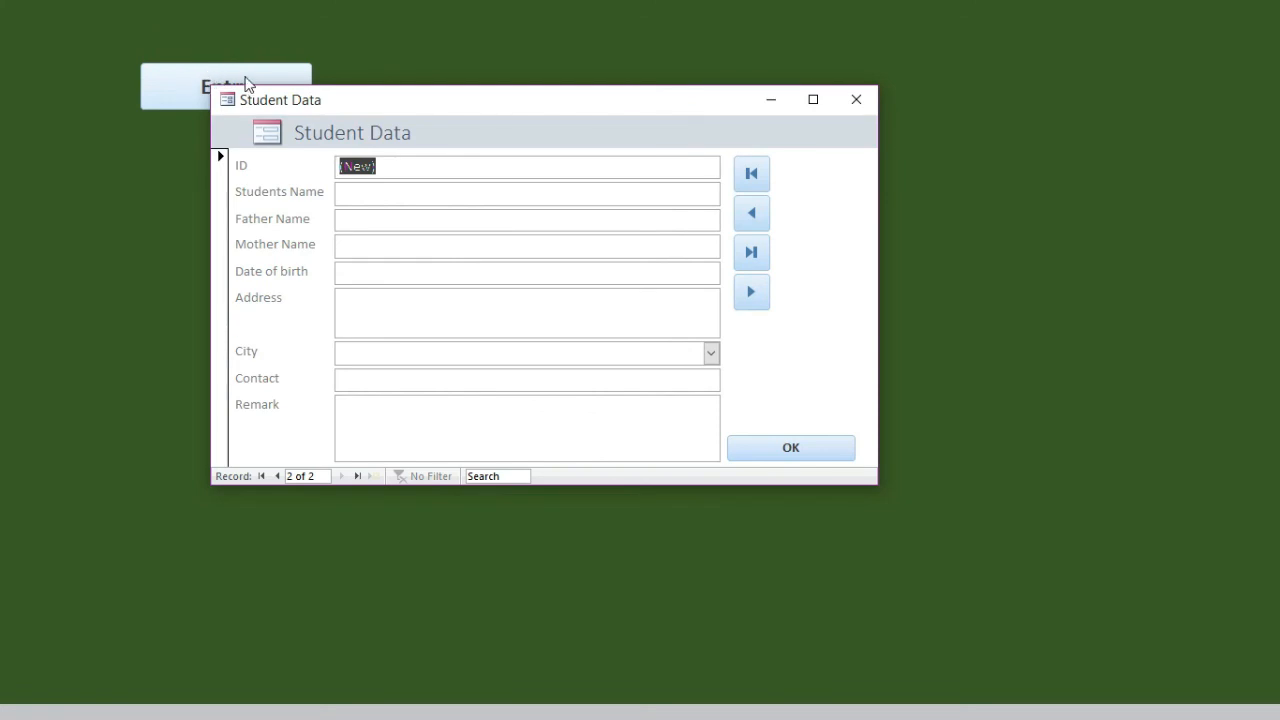
drag(308, 108, 275, 174)
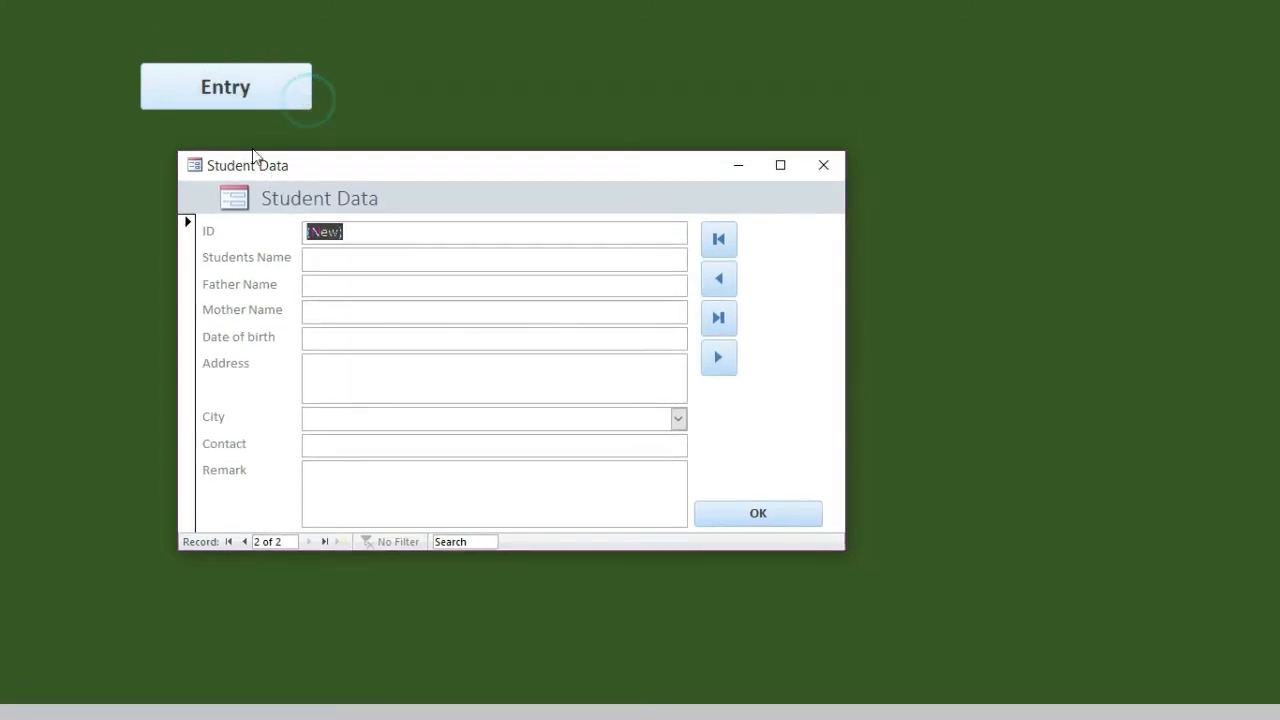
click(719, 279)
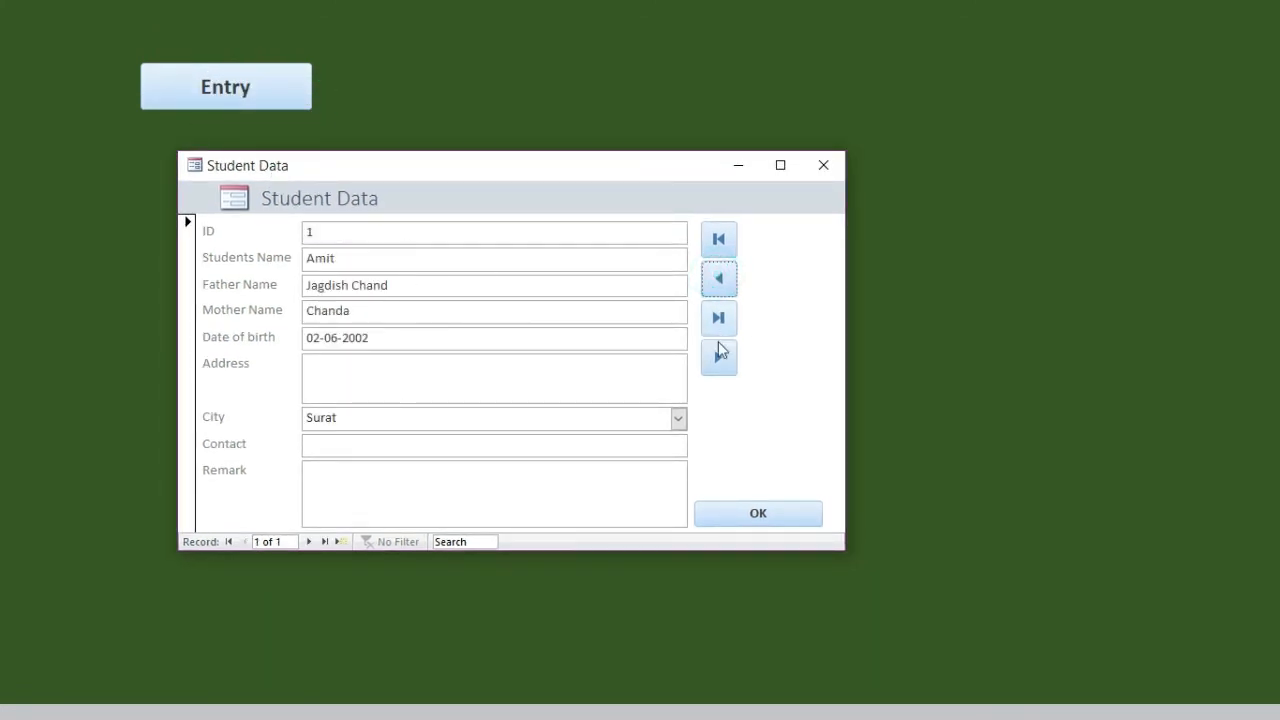
click(722, 358)
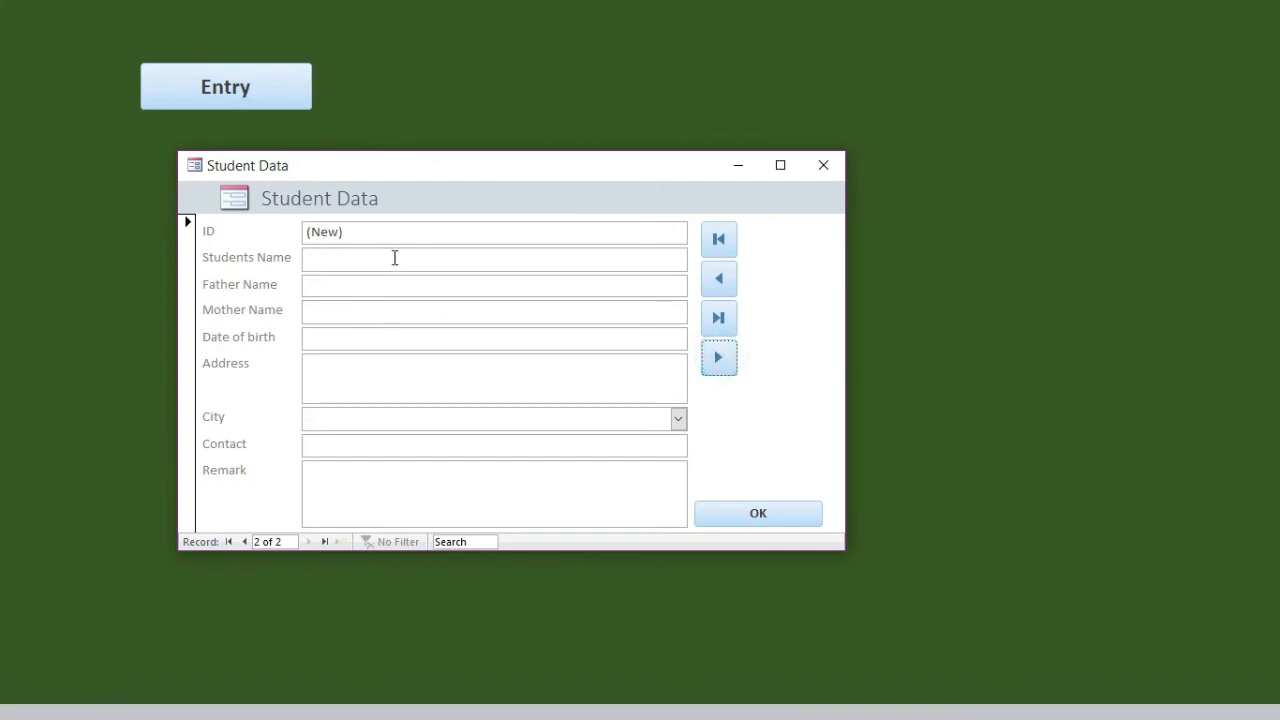
click(783, 516)
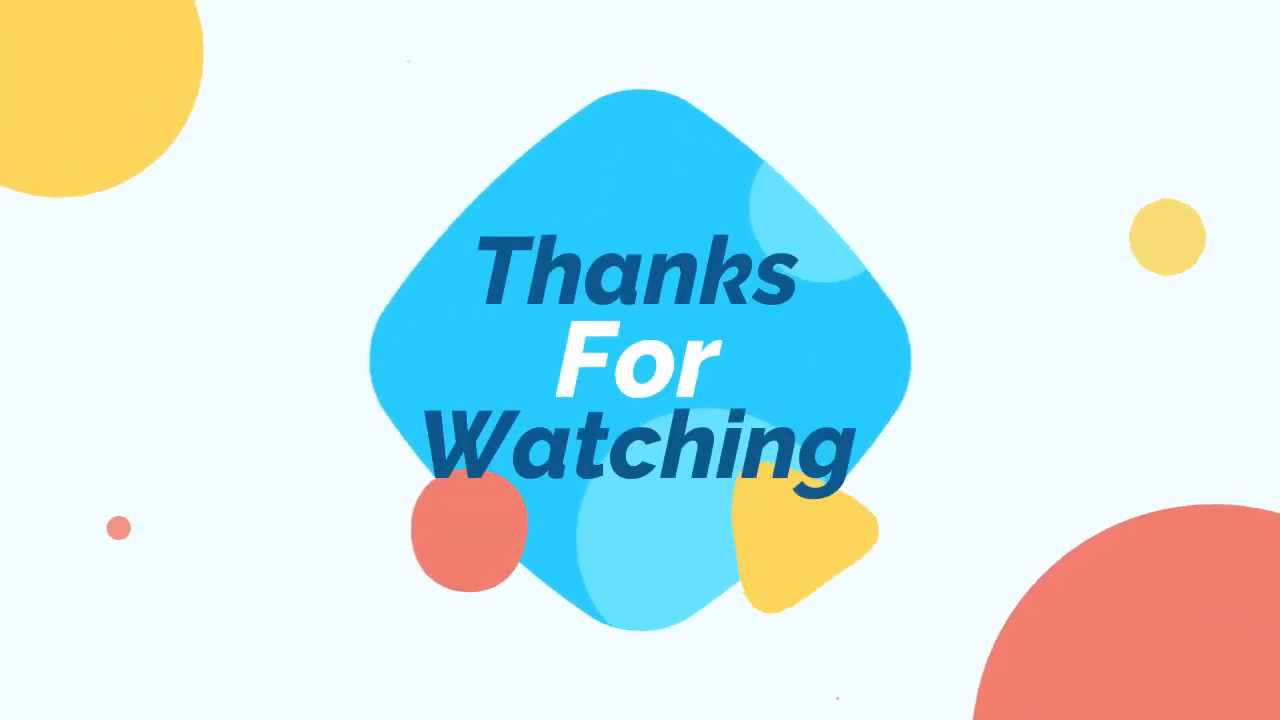